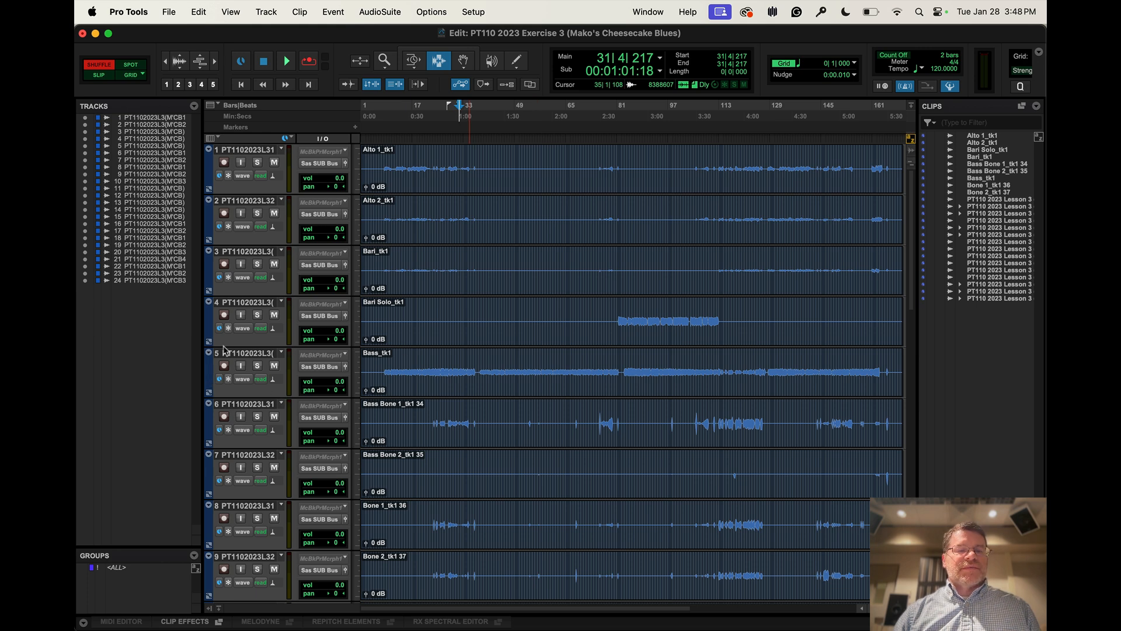
Batch-rename all tracks by trimming 46 characters from the beginning of their names, with Replace and Add turned off
right_click(243, 305)
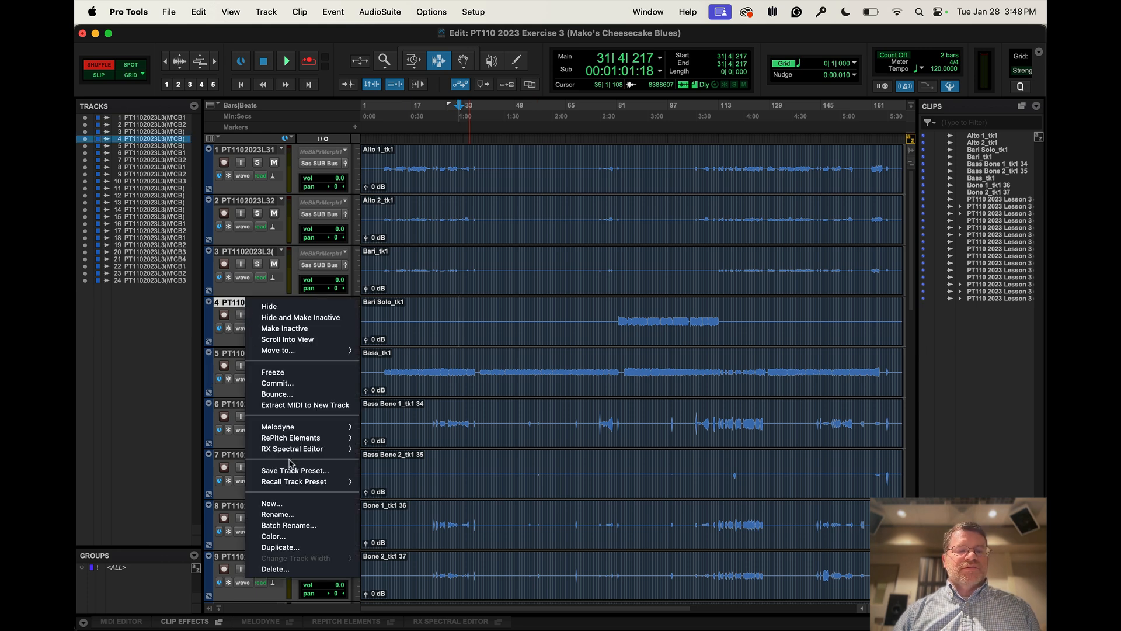
click(237, 305)
alt+click(237, 305)
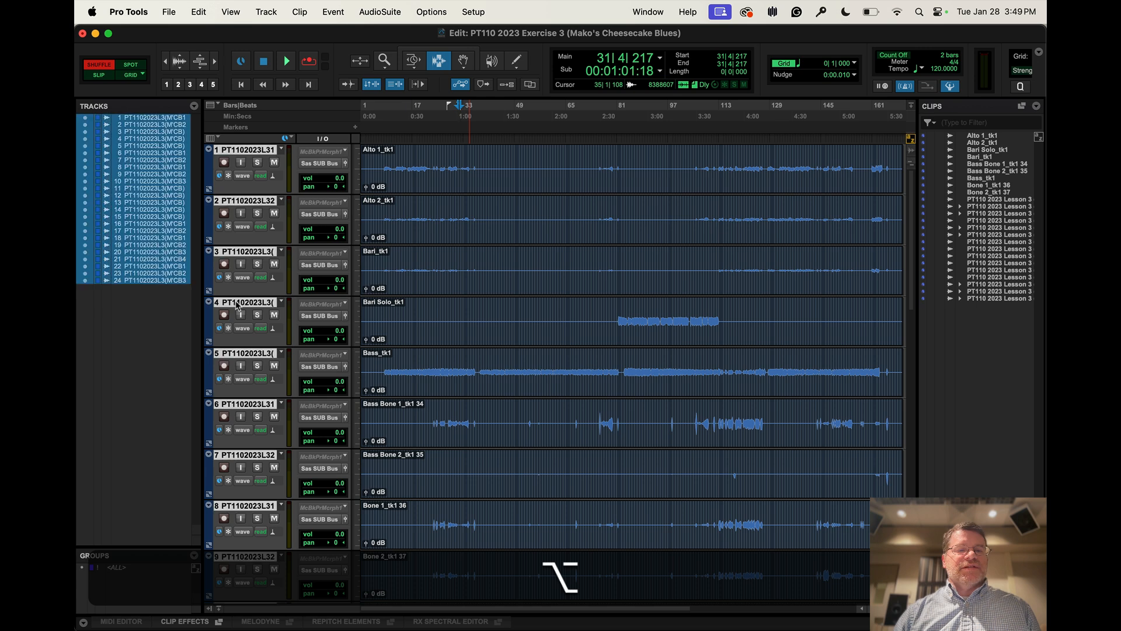
alt+right_click(236, 305)
click(283, 525)
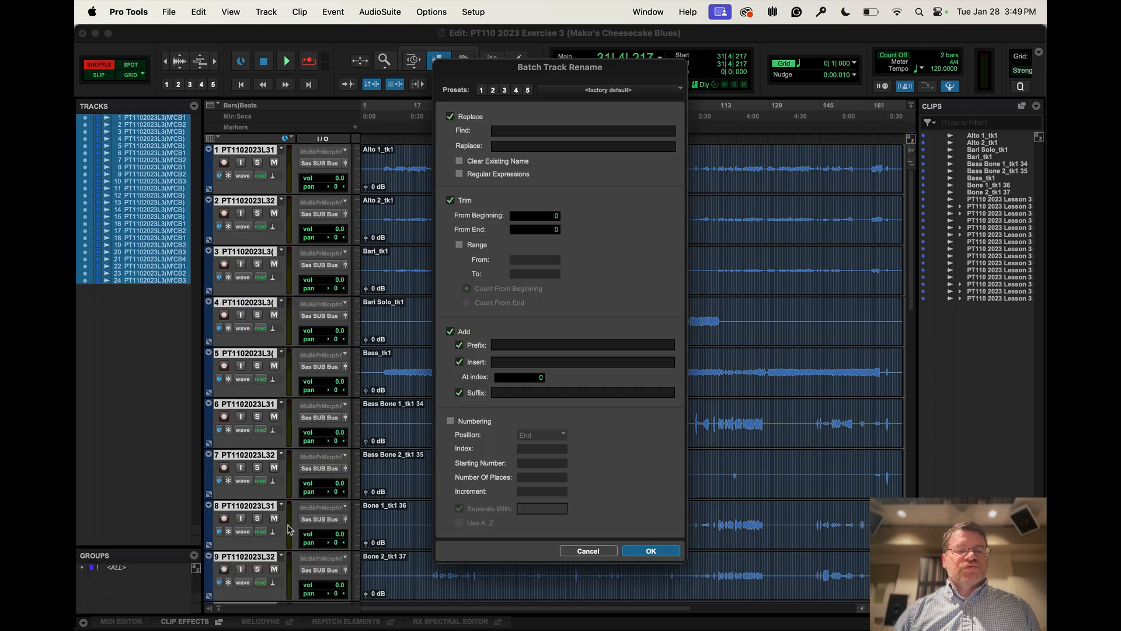
click(451, 117)
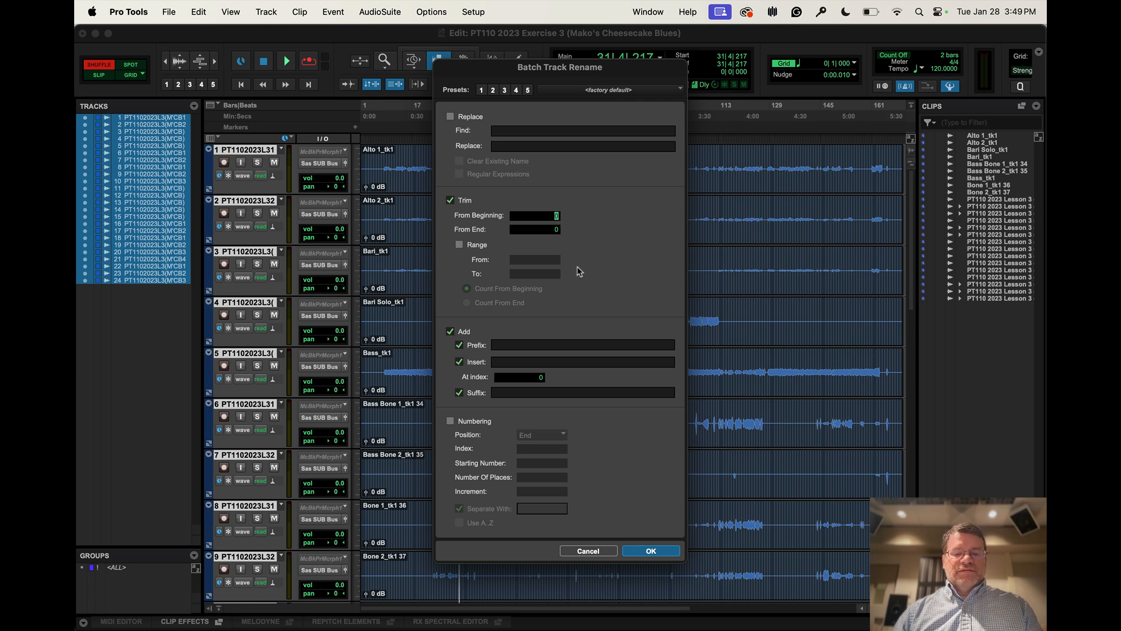
text(46)
key(Return)
click(450, 331)
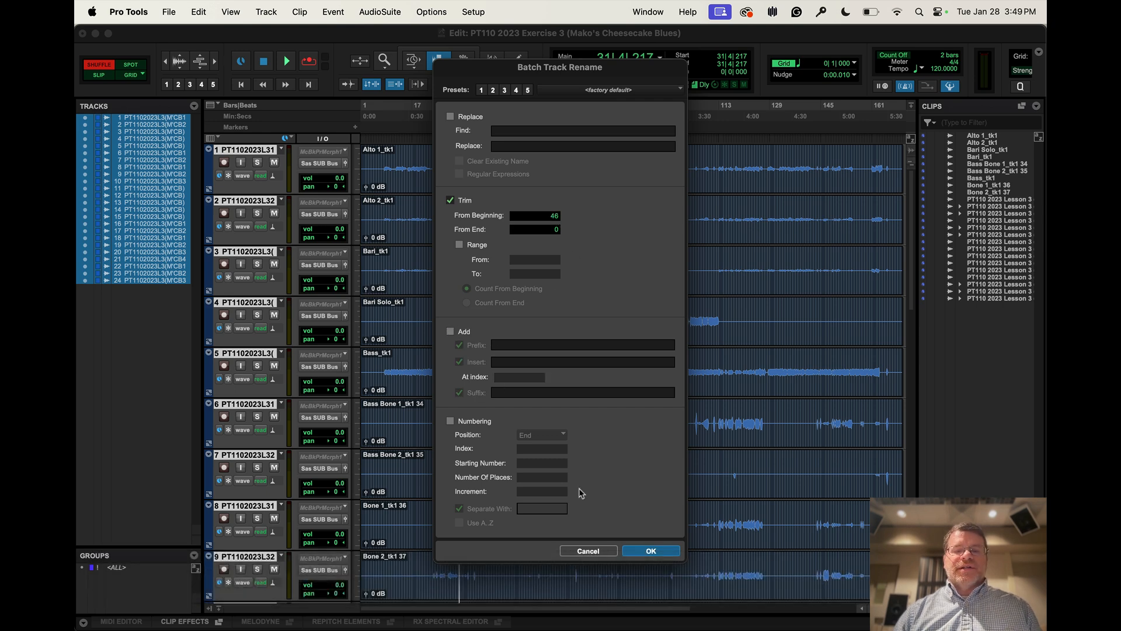
click(660, 554)
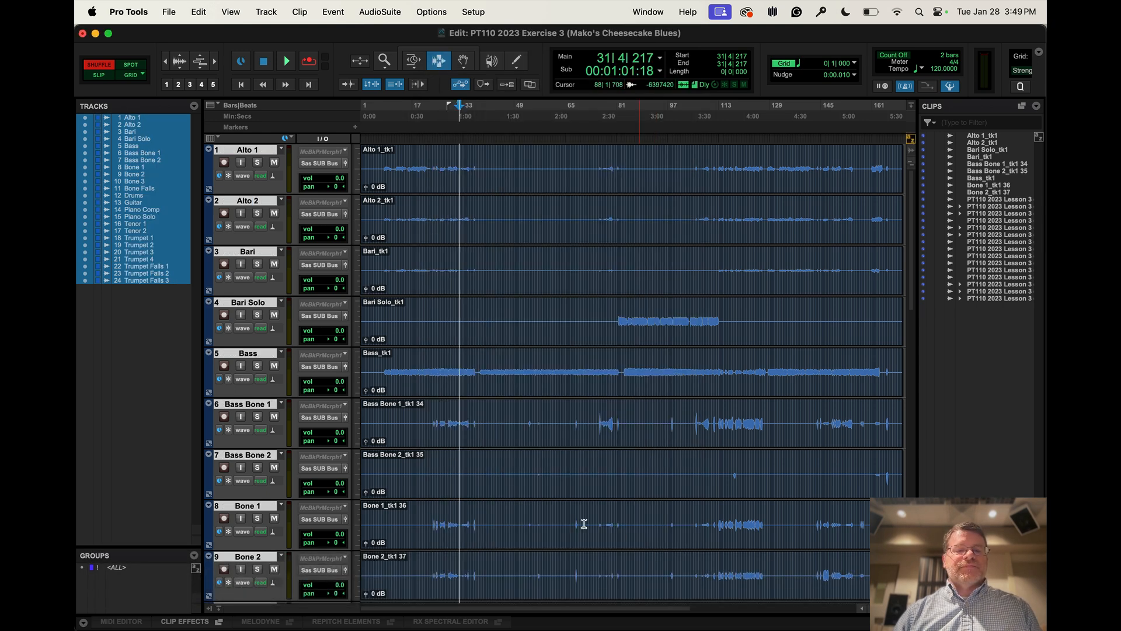
alt+click(250, 354)
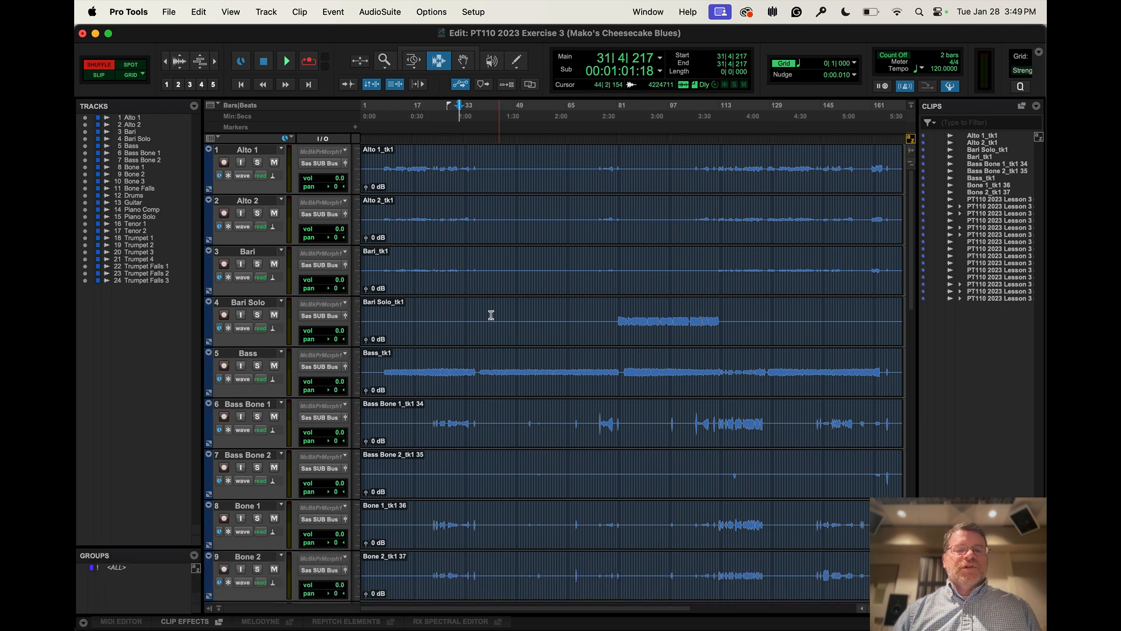
Set the default clip color coding preference to Tracks and MIDI Channels
click(474, 11)
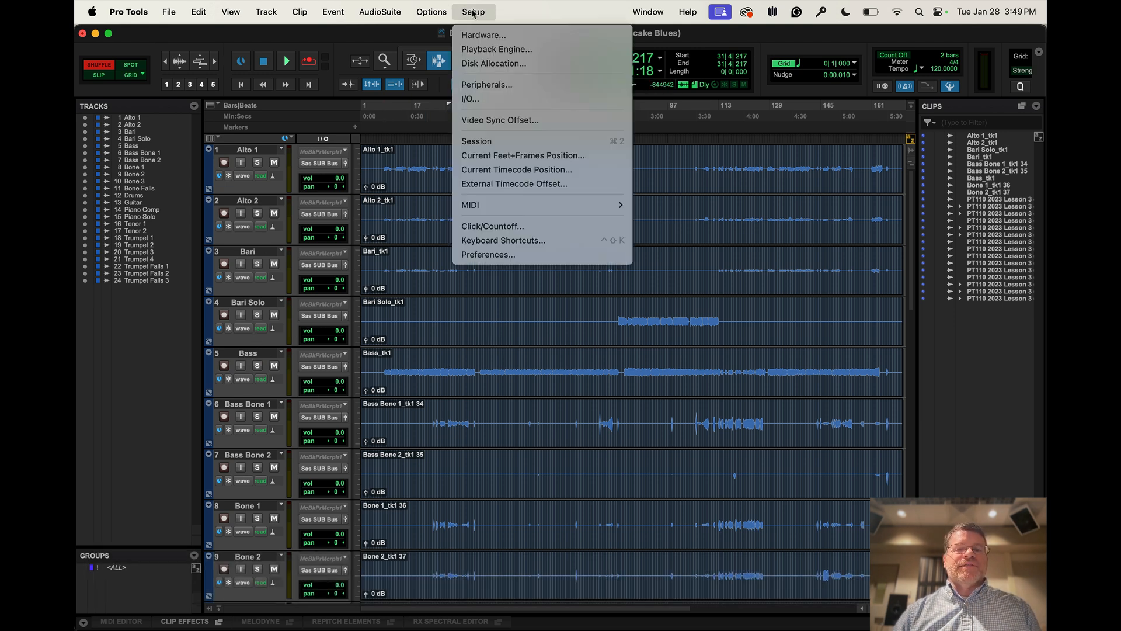
click(523, 260)
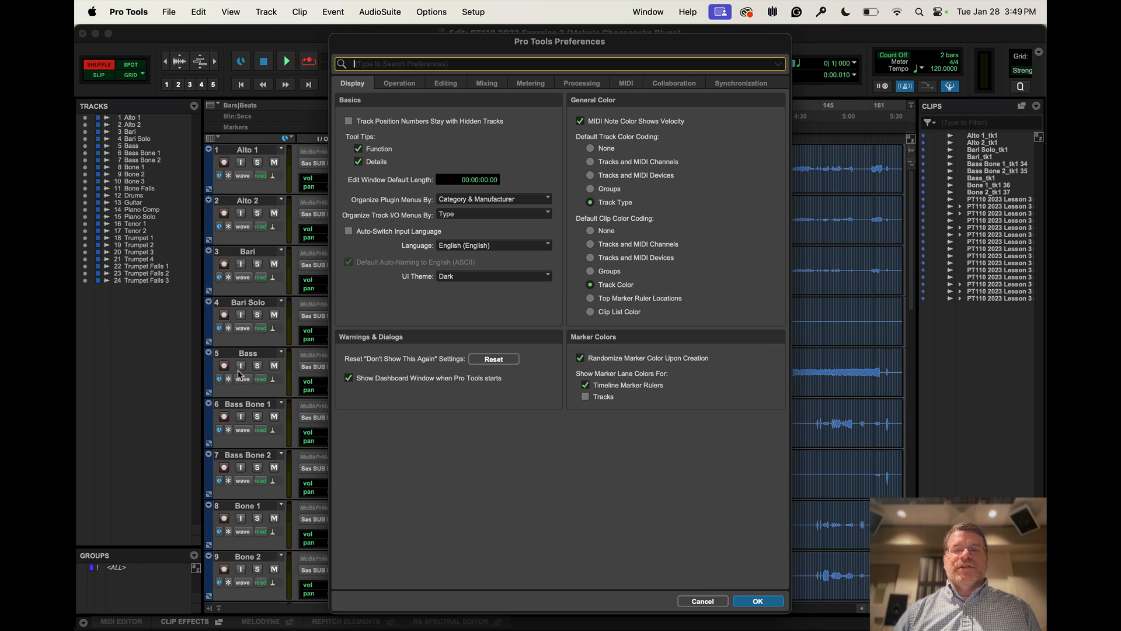
click(622, 245)
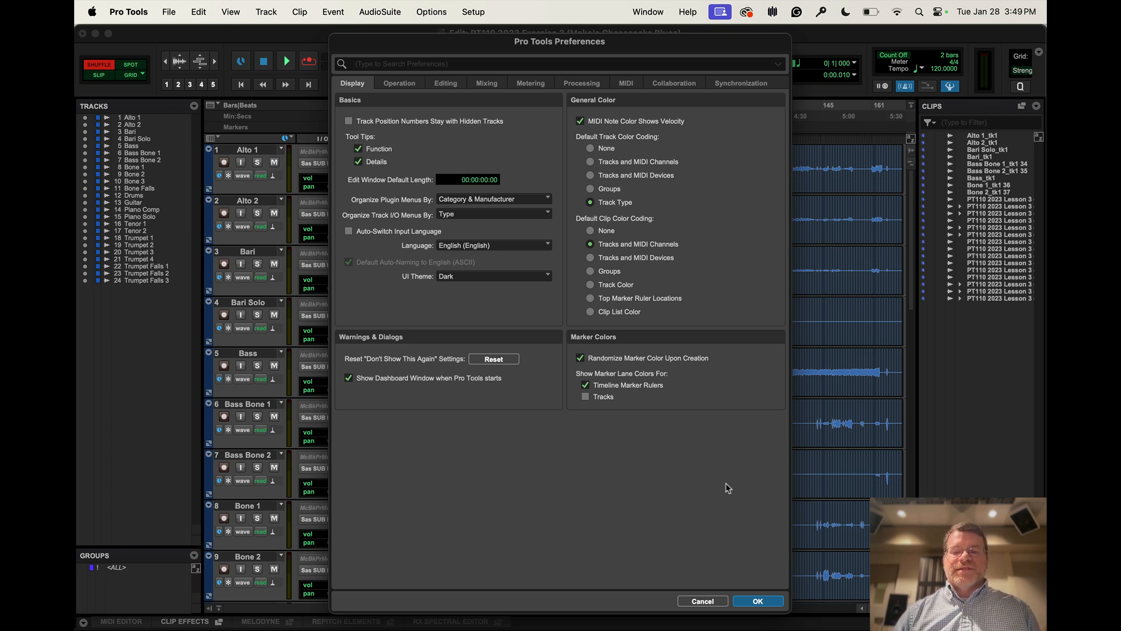
click(759, 601)
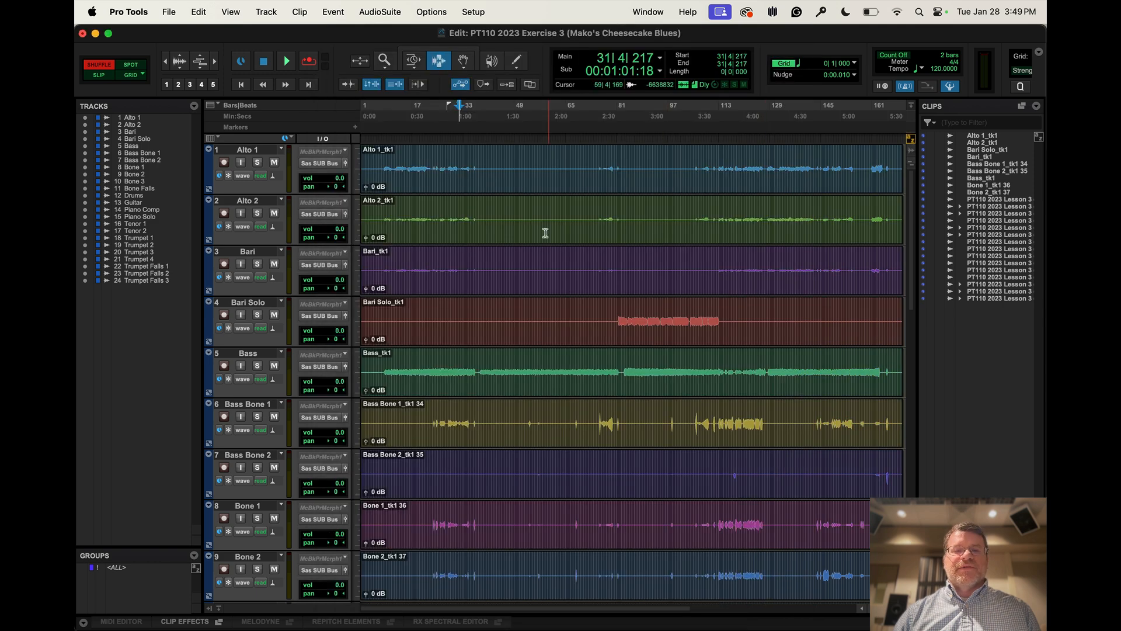
Set the default clip color coding preference to Groups
click(473, 12)
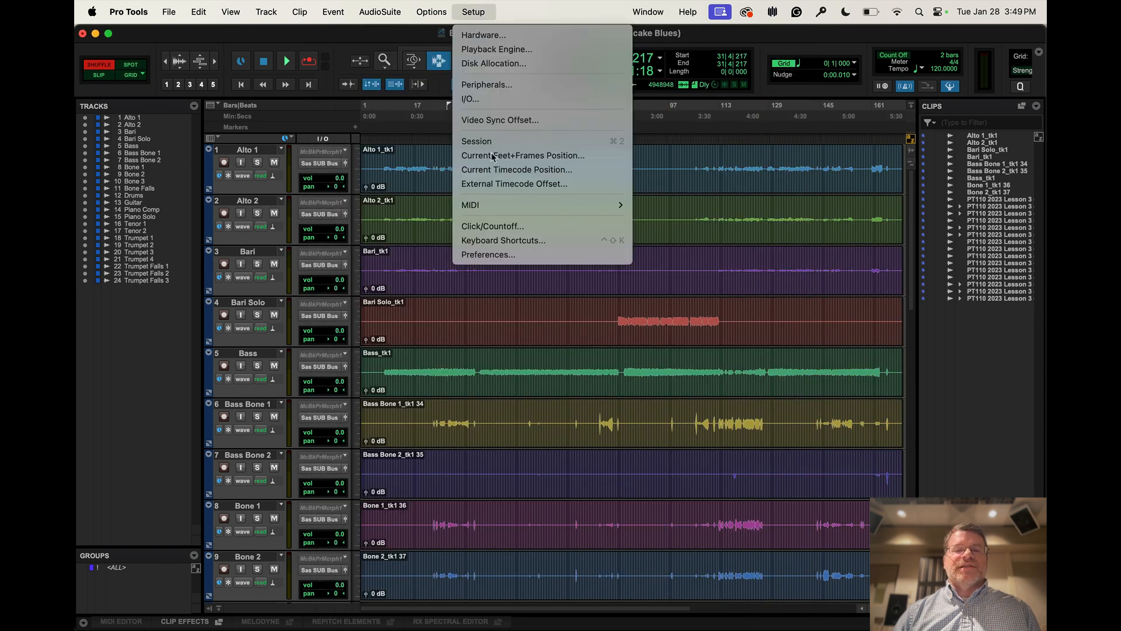
click(508, 254)
click(590, 271)
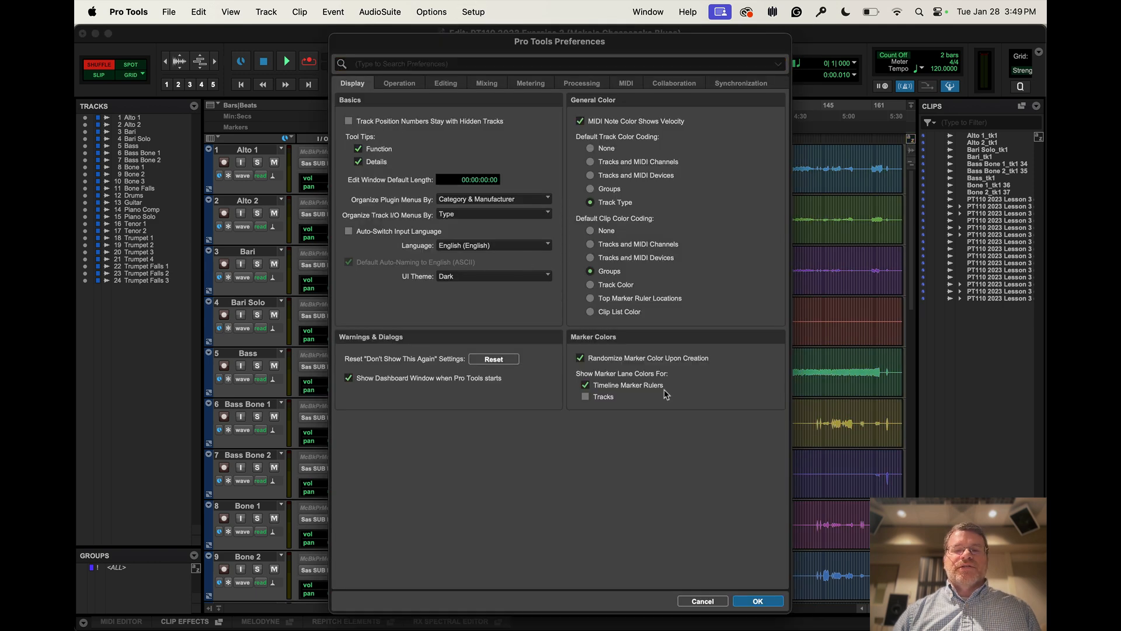
click(758, 601)
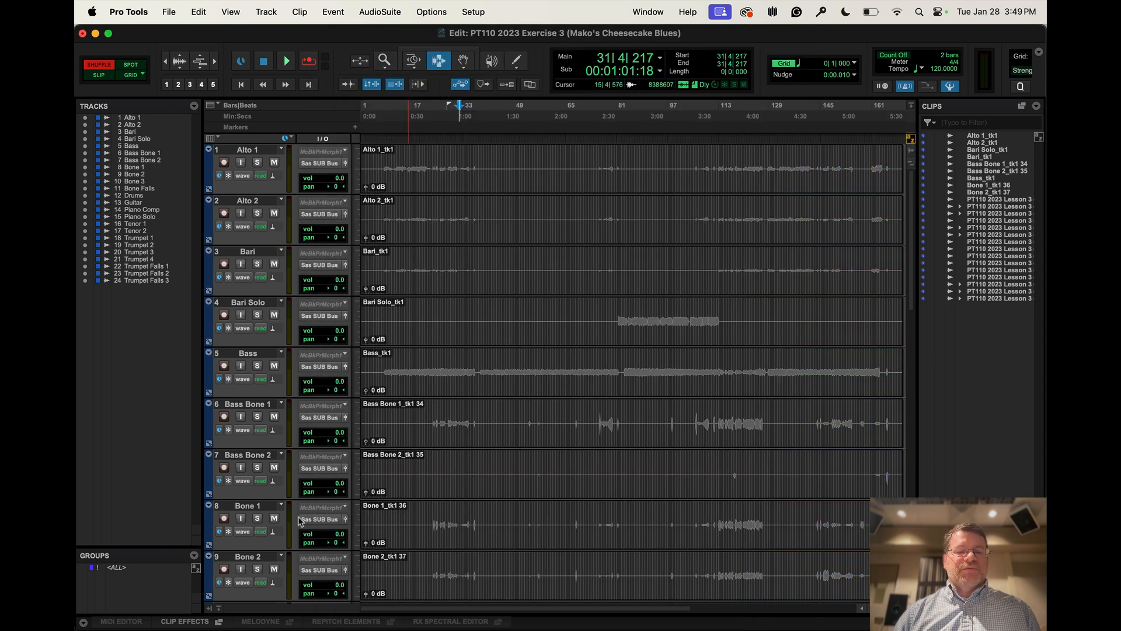
key(super+shift+n)
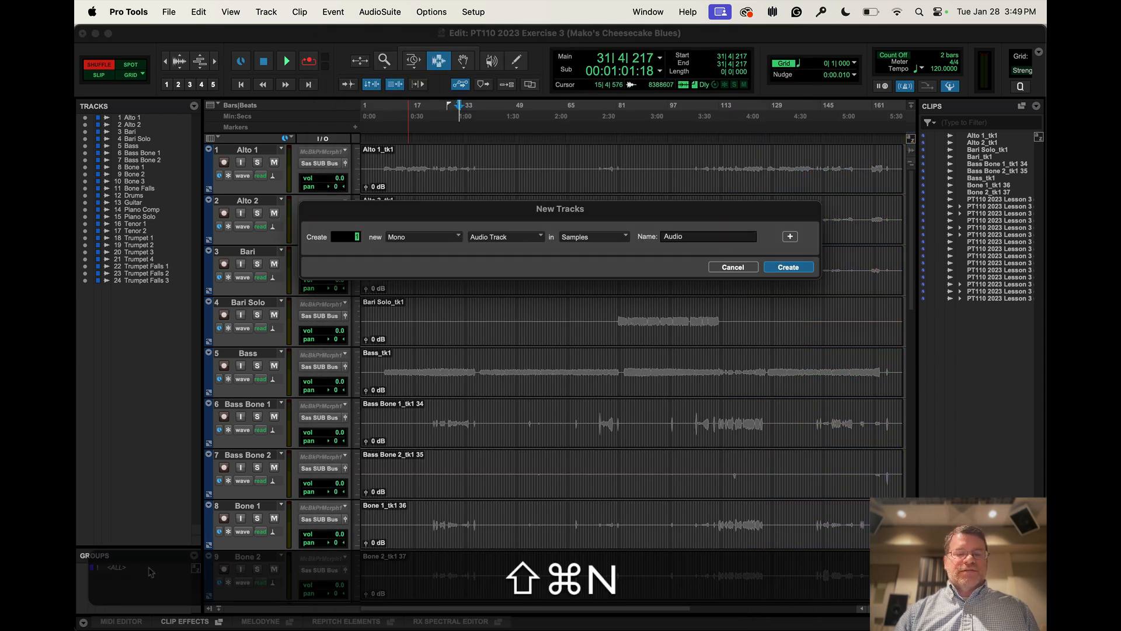
key(Escape)
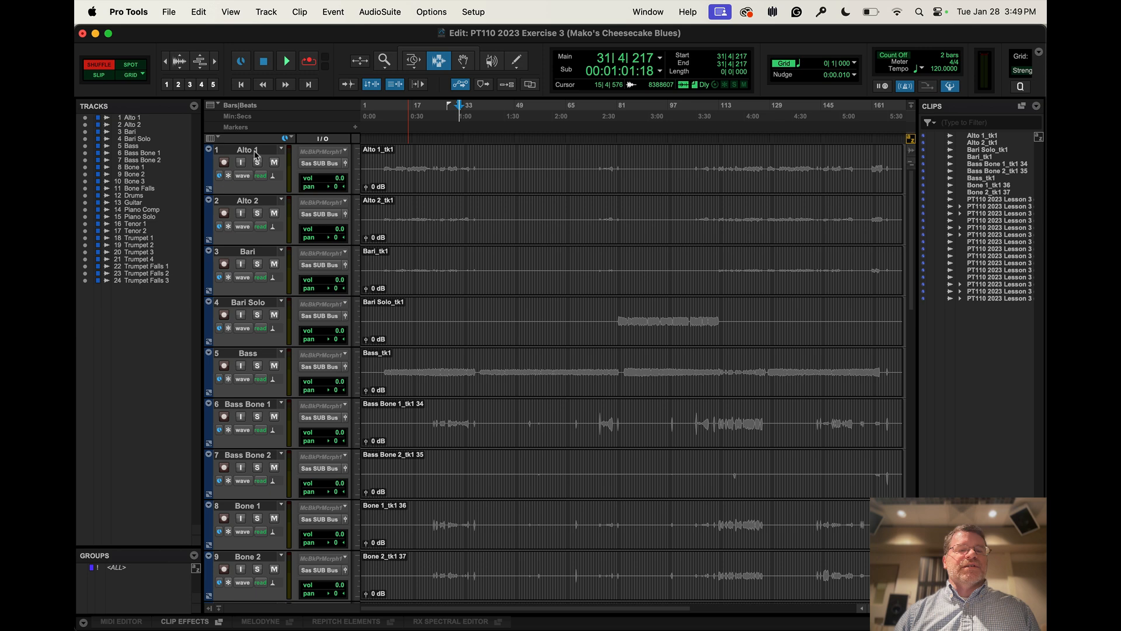
Create a Mix/Edit group named "Sax" from the Alto 1, Alto 2, Bari, Bari Solo, Tenor 1 and Tenor 2 tracks
click(255, 153)
shift+click(258, 304)
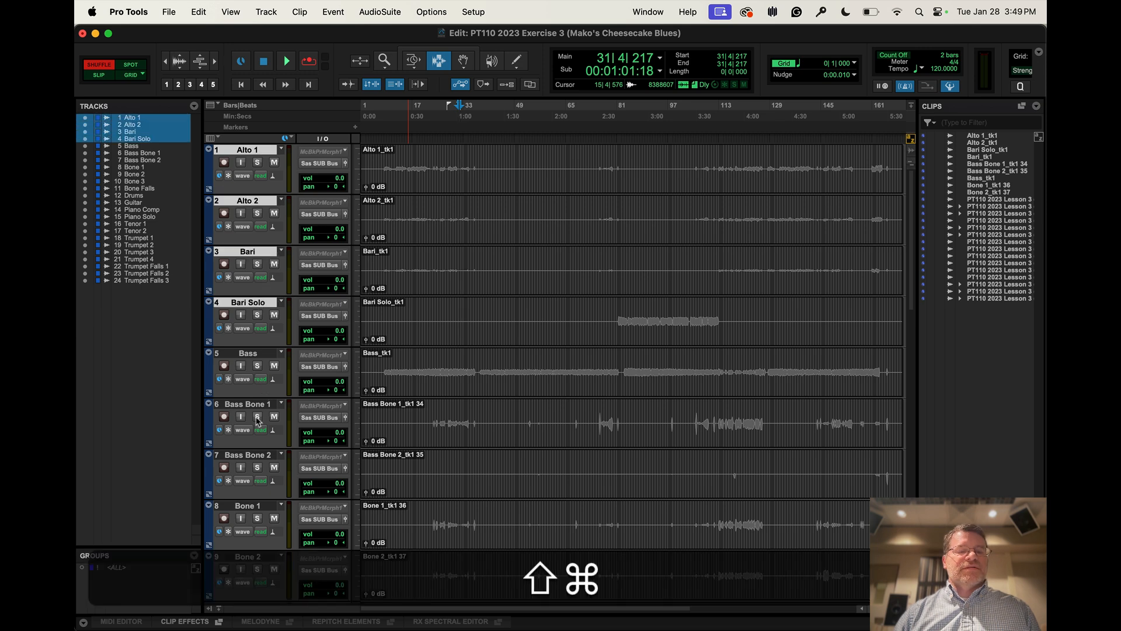
scroll(255, 523, down, 5)
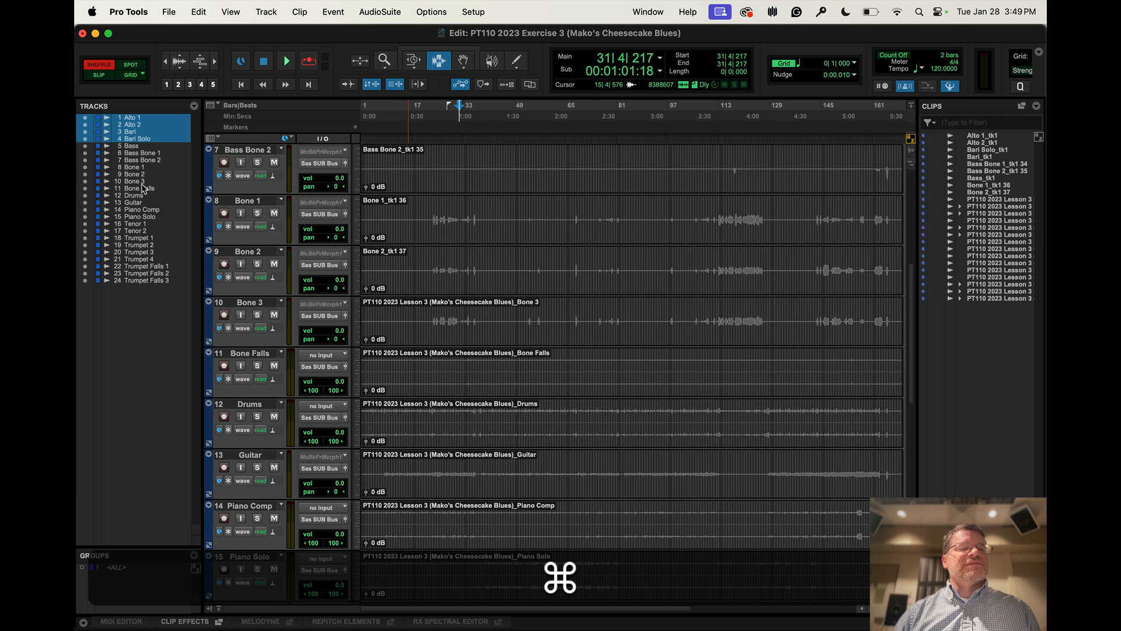
super+click(135, 223)
super+click(136, 231)
key(super+g)
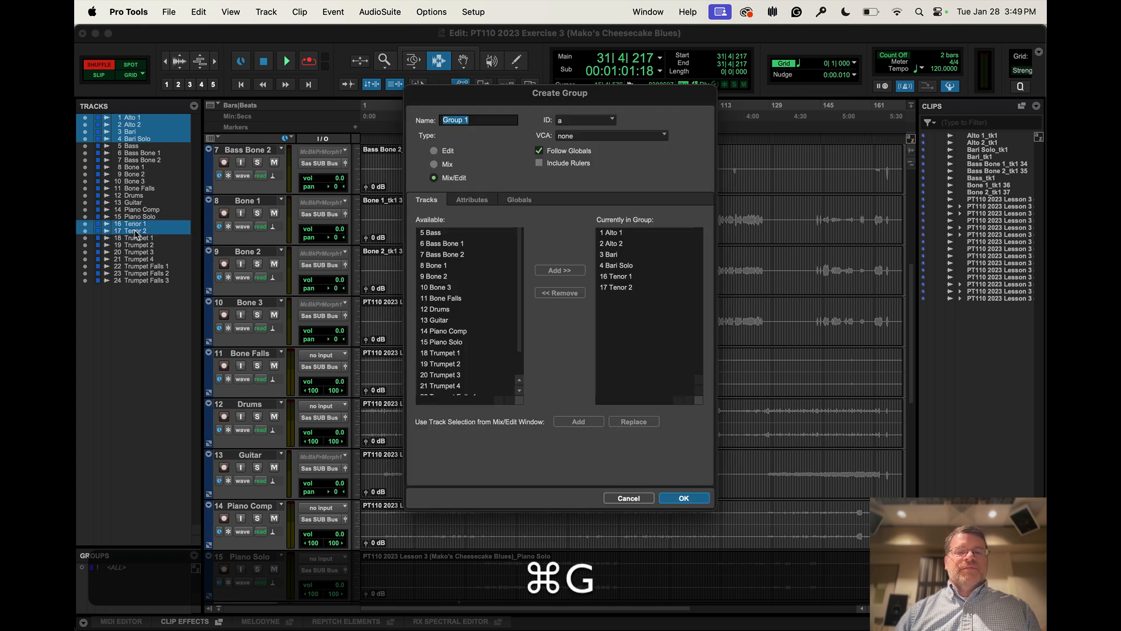
text(Sax)
key(Return)
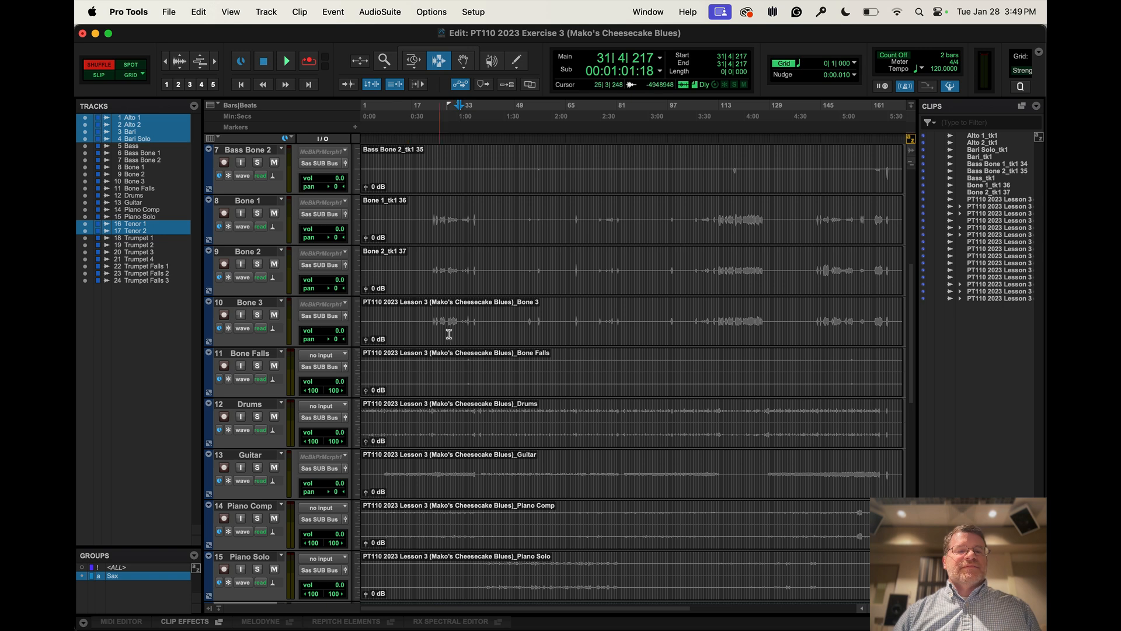
Create a Mix/Edit group named "Bones" from the tracks Bass Bone 1 through Bone 3
scroll(452, 333, up, 6)
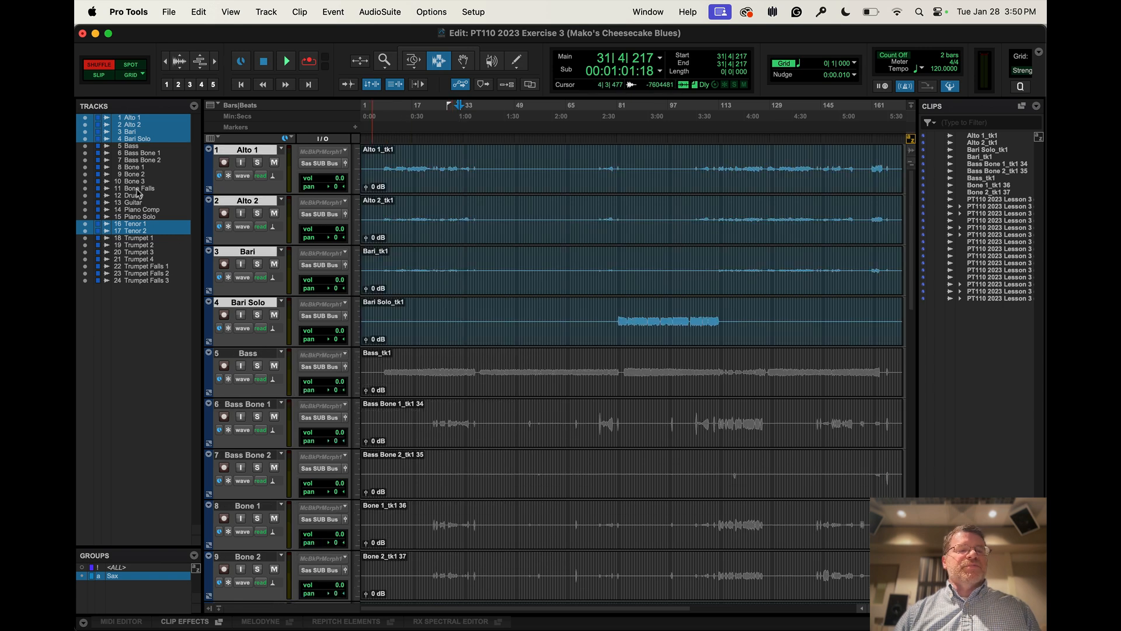
click(139, 153)
shift+super+click(140, 182)
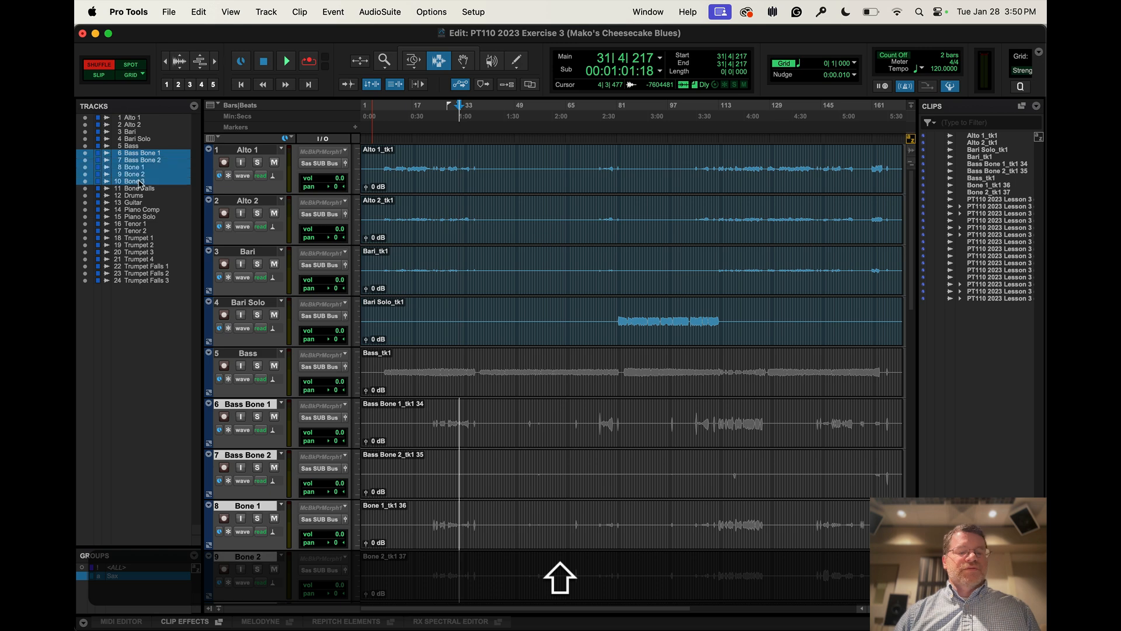
key(super+g)
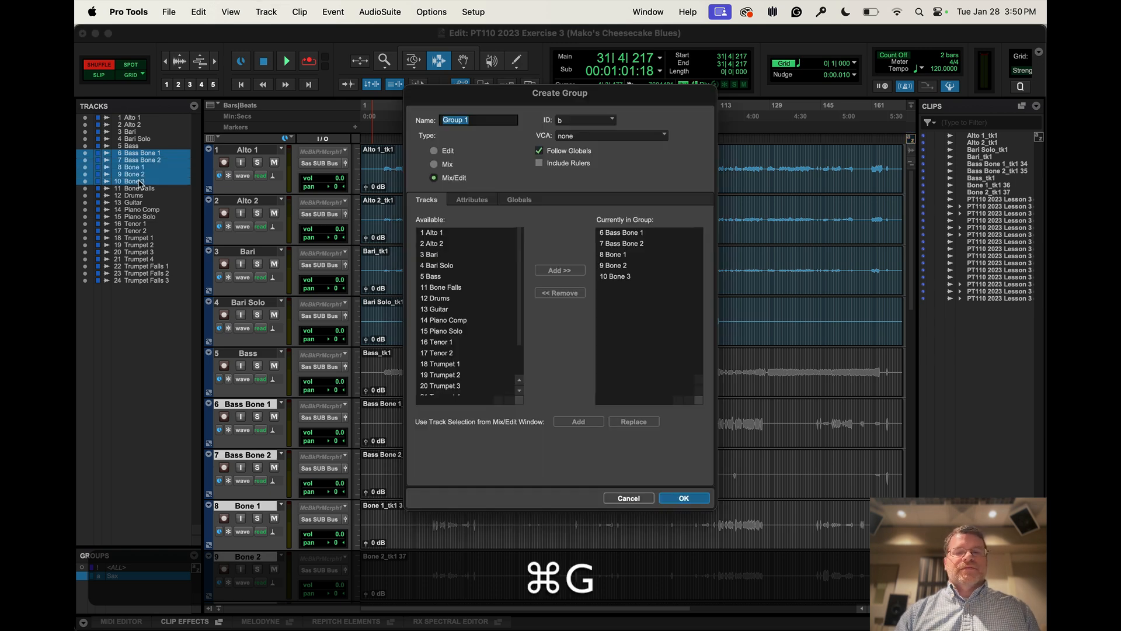
text(Bones)
key(Return)
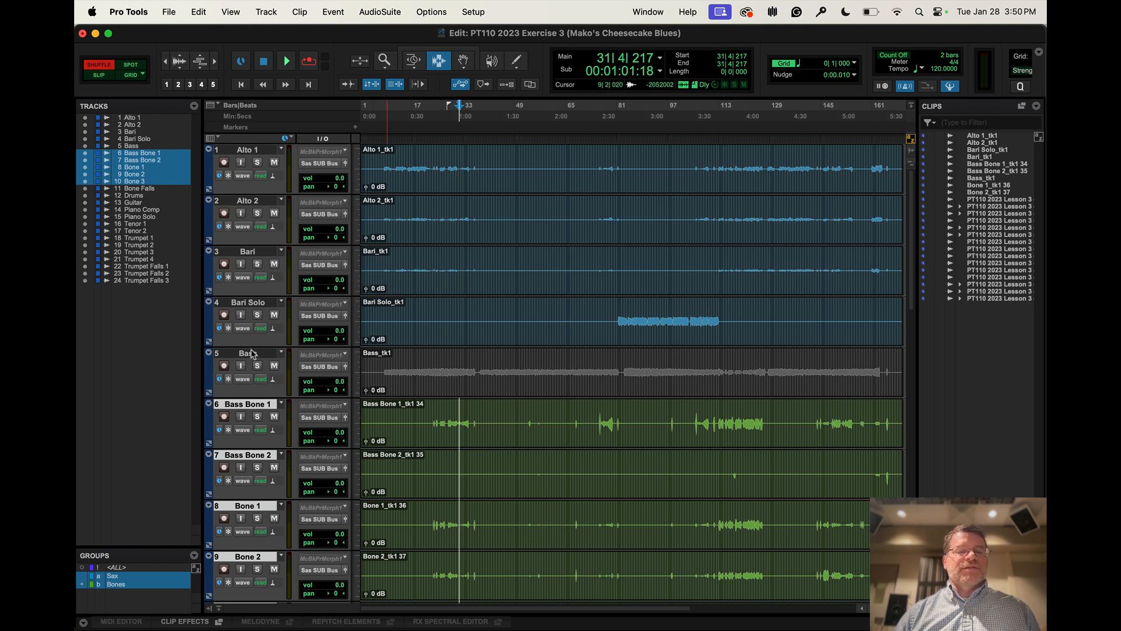
Modify the Bones group to include the Bone Falls track
click(195, 555)
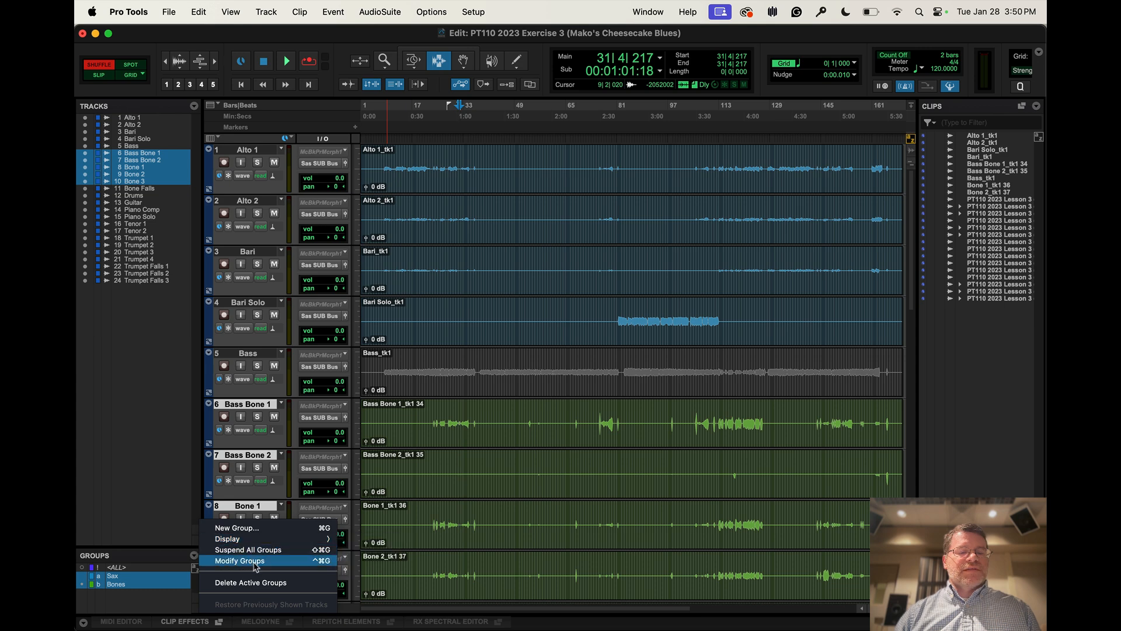
click(240, 561)
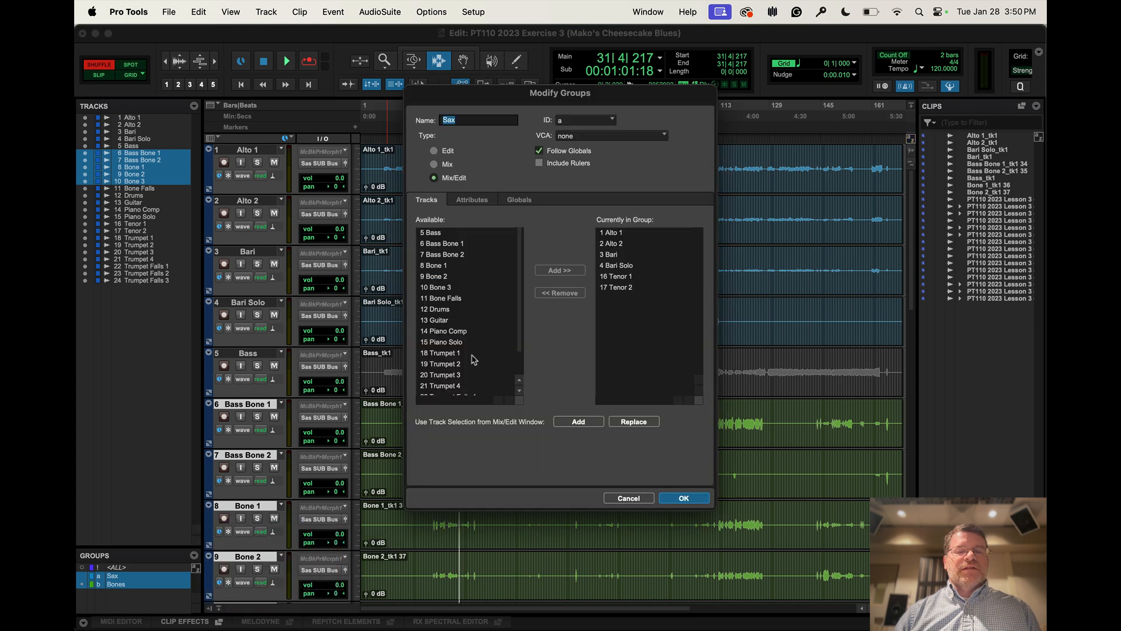
click(604, 121)
click(626, 139)
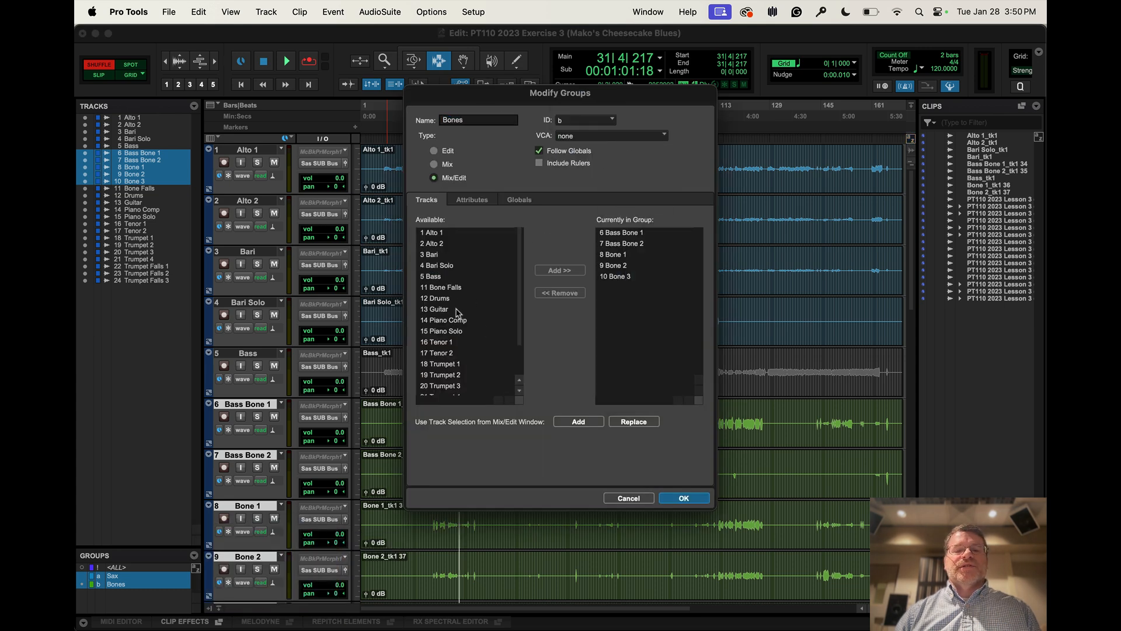
click(449, 287)
click(566, 271)
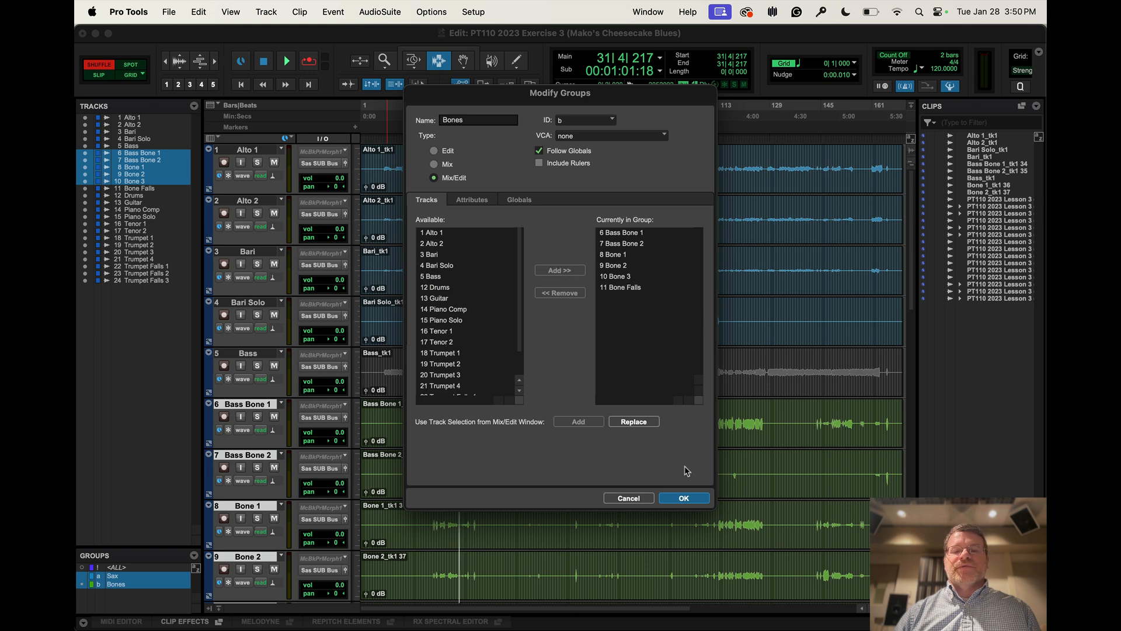
click(684, 499)
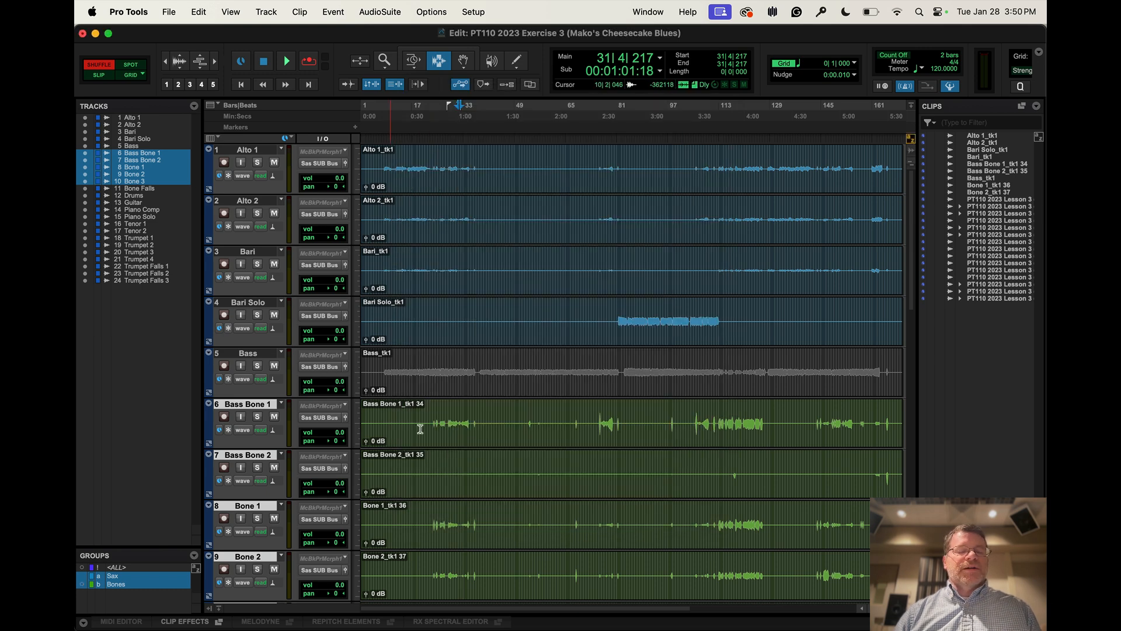
Create a Mix/Edit group named "Rhythm" from the Bass, Drums, Guitar, Piano Comp and Piano Solo tracks
scroll(421, 429, down, 10)
scroll(421, 429, up, 6)
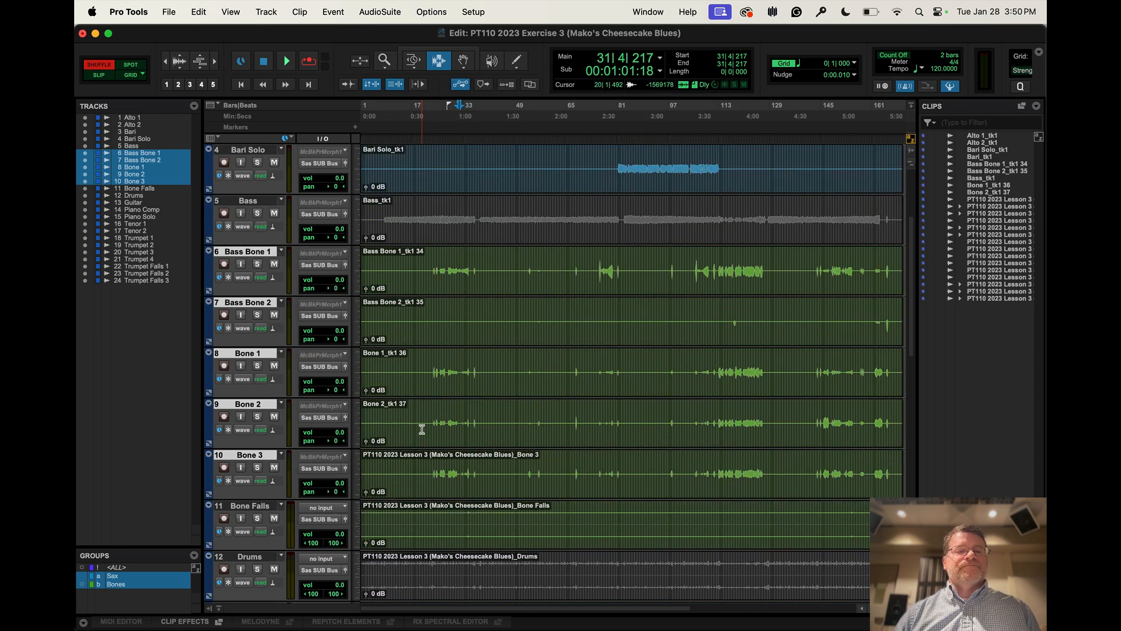
scroll(422, 429, up, 1)
click(131, 145)
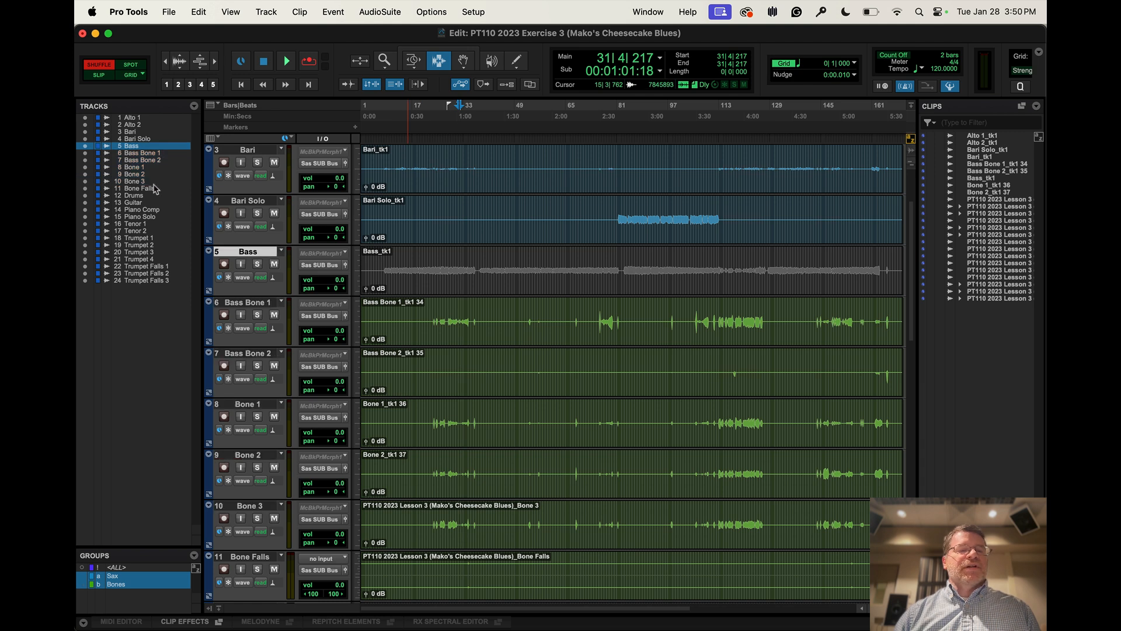
key(super)
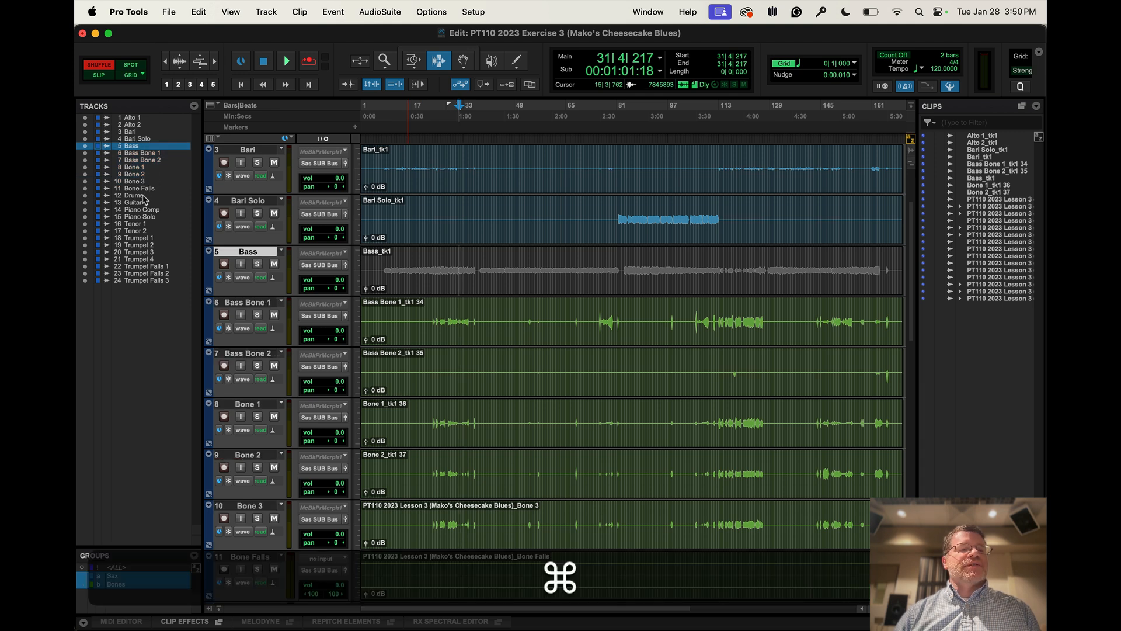
super+click(136, 204)
super+click(136, 196)
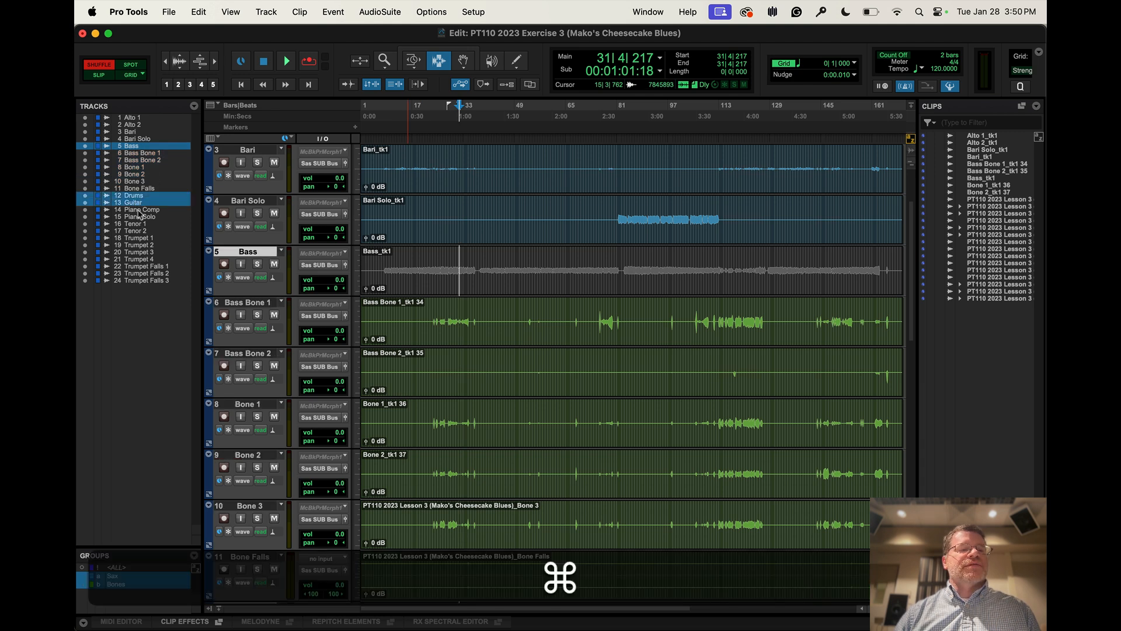
super+click(138, 211)
super+click(141, 217)
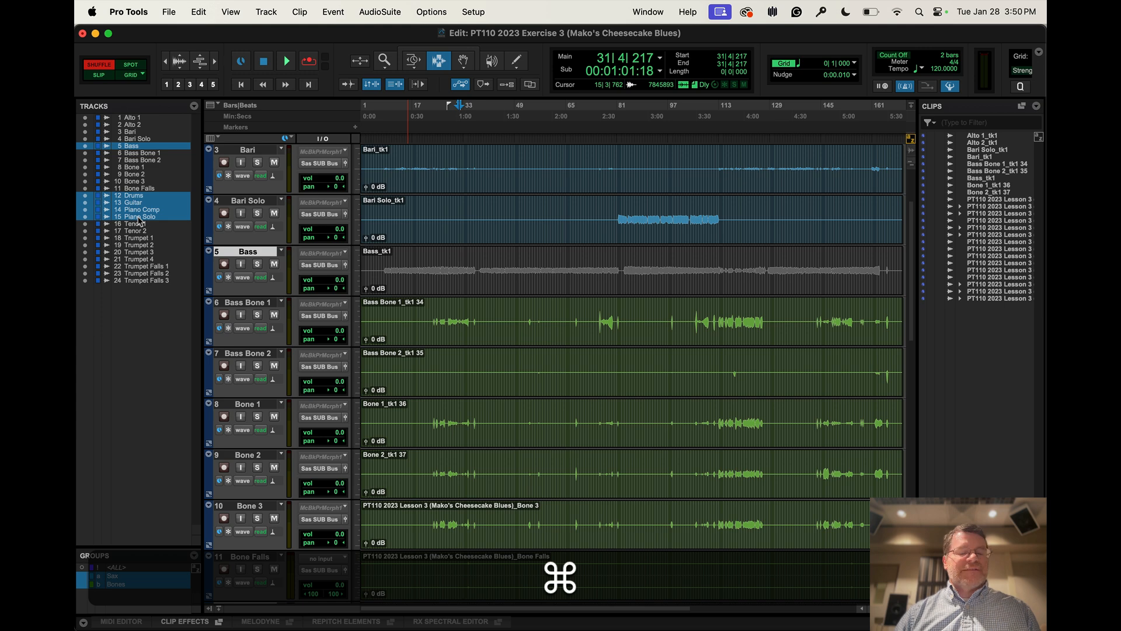
key(shift+super+g)
text(Rhythm)
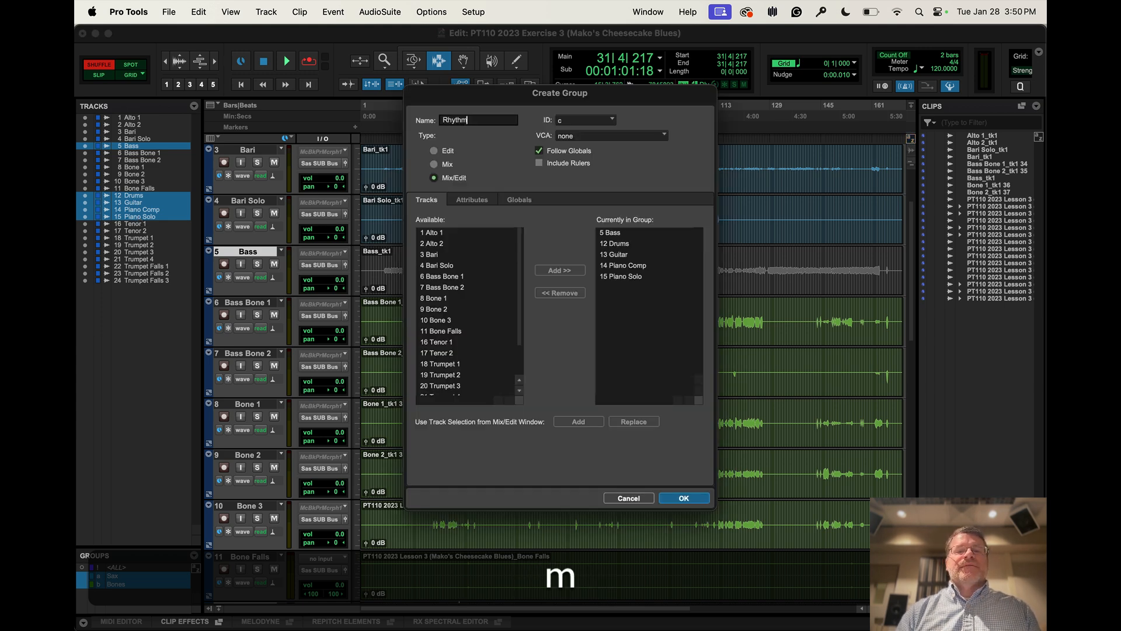
key(Return)
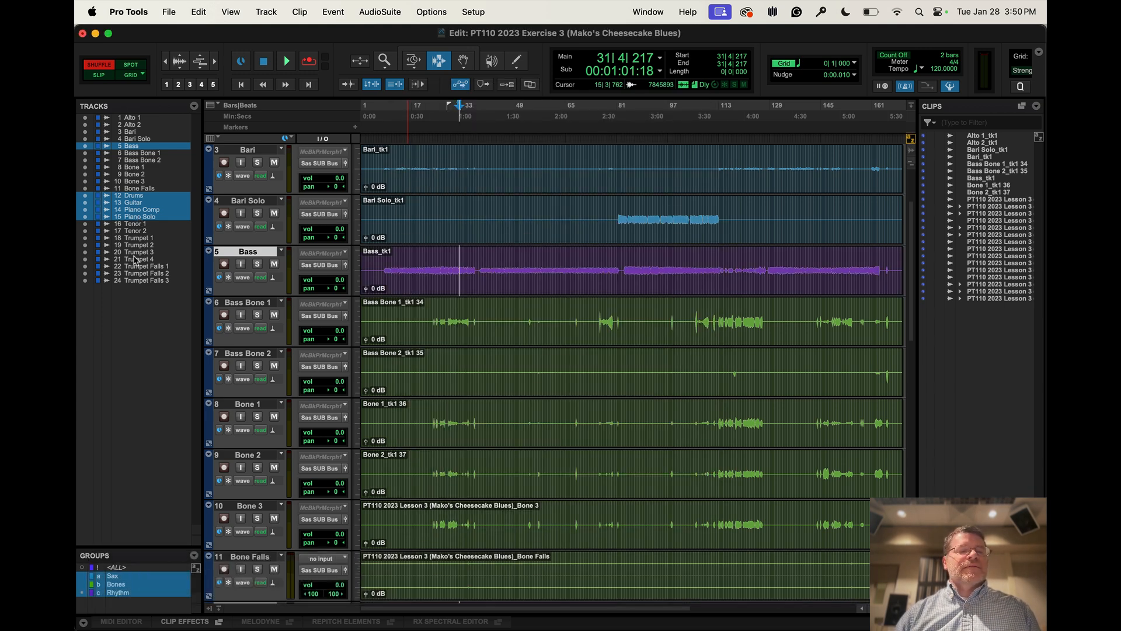
Create a Mix/Edit group named "Trumpets" from the tracks Trumpet 1 through Trumpet Falls 3
click(143, 240)
shift+click(140, 281)
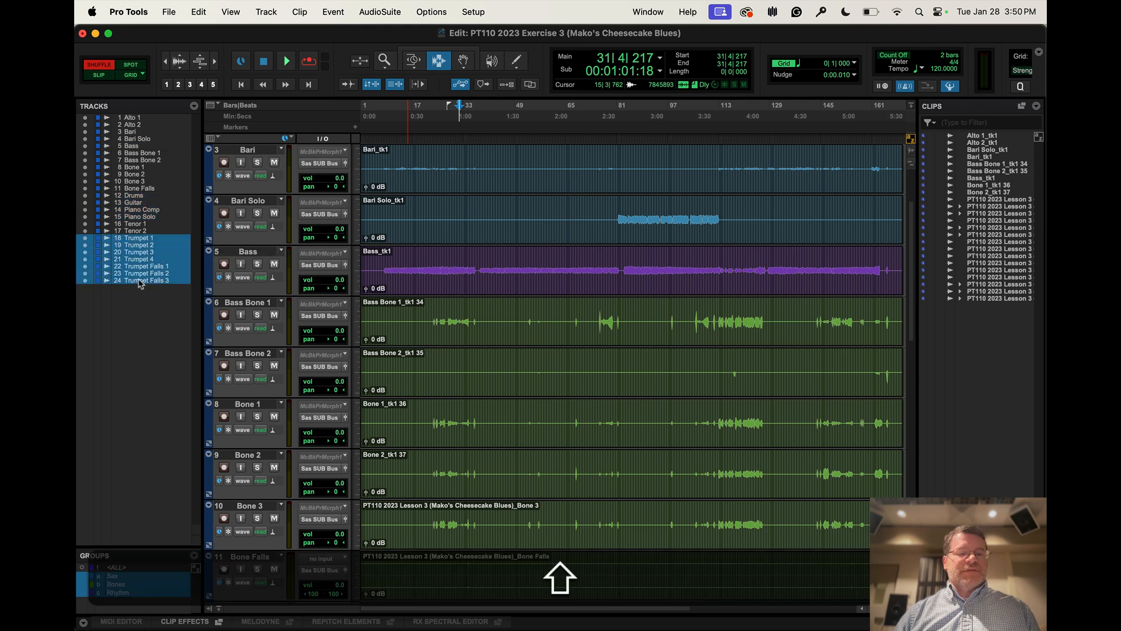
key(shift+super+g)
text(T)
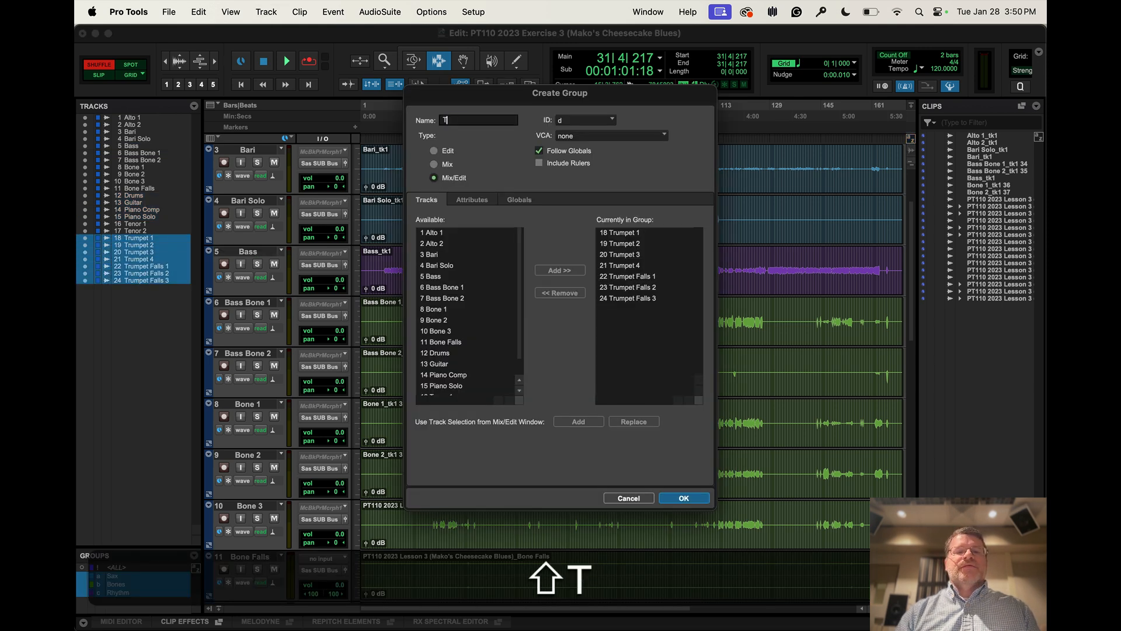
text(rumpet)
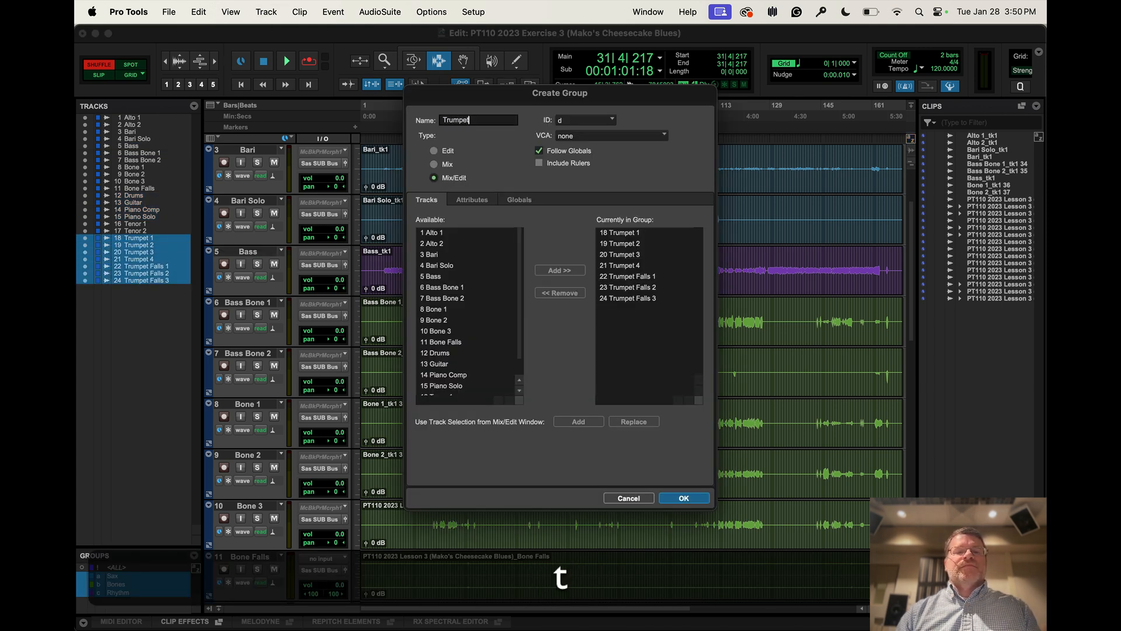
text(s)
key(Return)
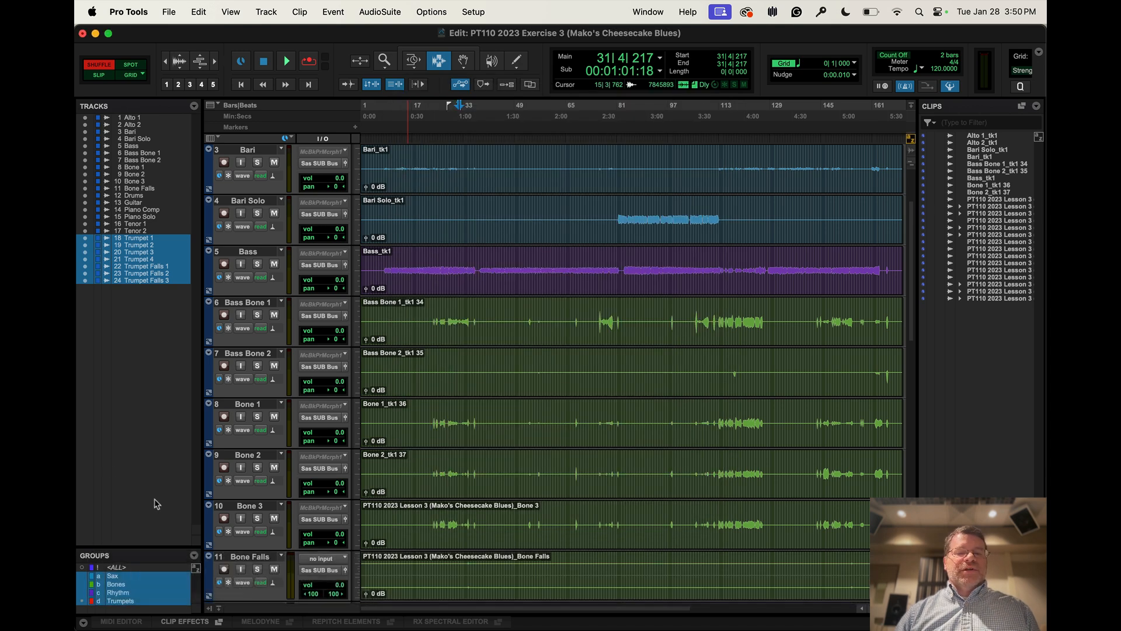
Deactivate the Sax group, check the clip colors across the tracks, and reactivate the group
scroll(465, 401, down, 2)
scroll(464, 401, down, 10)
scroll(464, 401, up, 15)
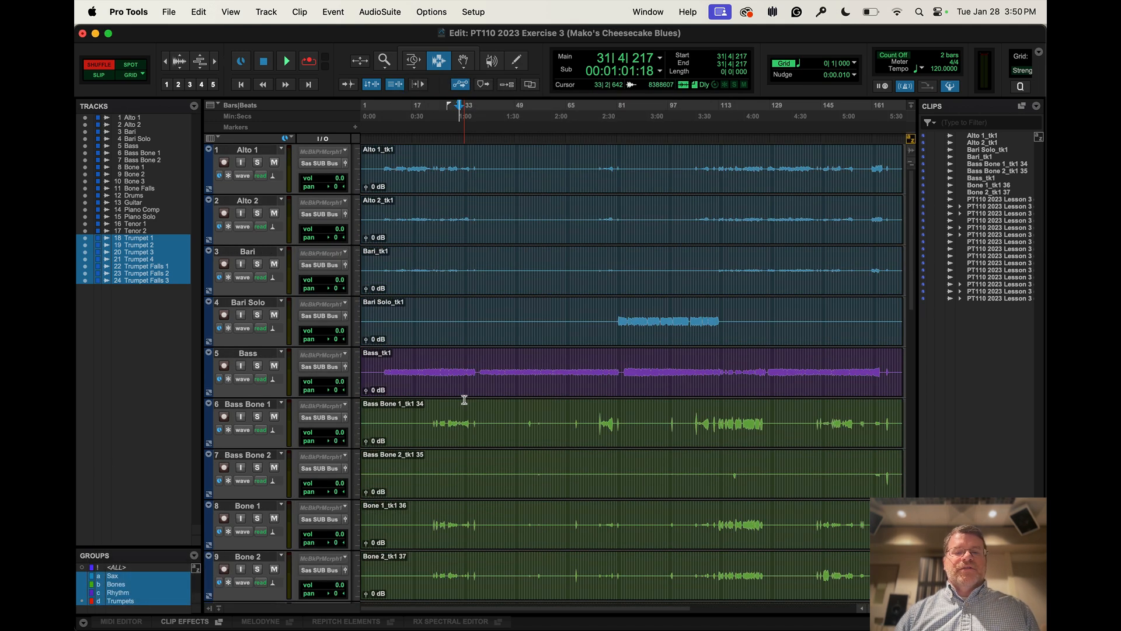
scroll(464, 401, down, 12)
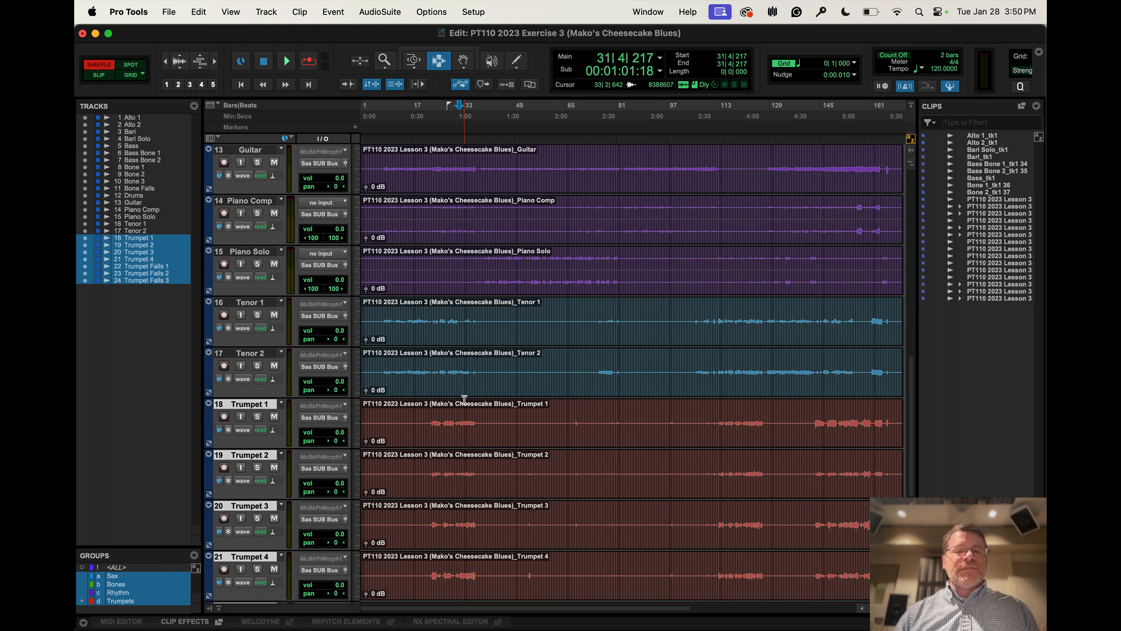
click(149, 576)
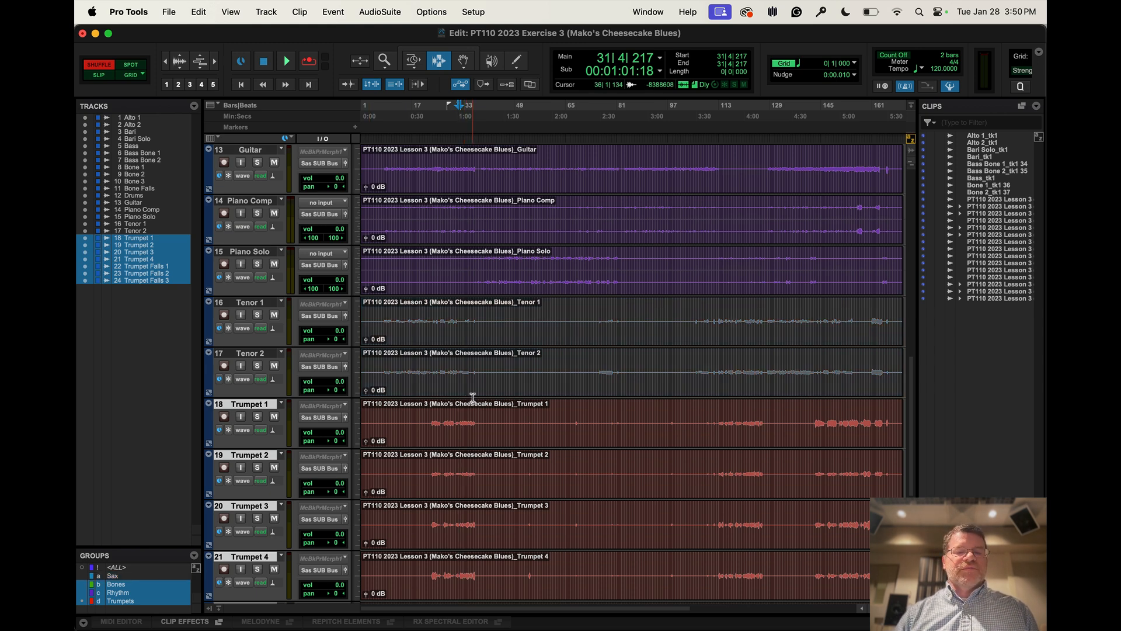
scroll(472, 398, up, 12)
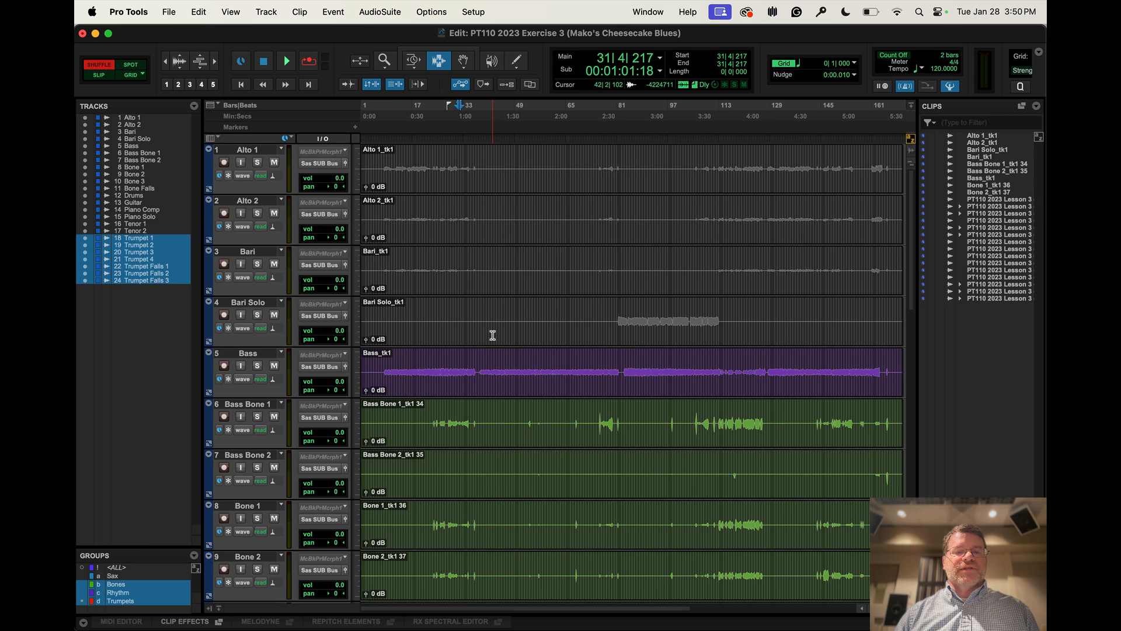
scroll(493, 335, down, 15)
scroll(492, 336, up, 15)
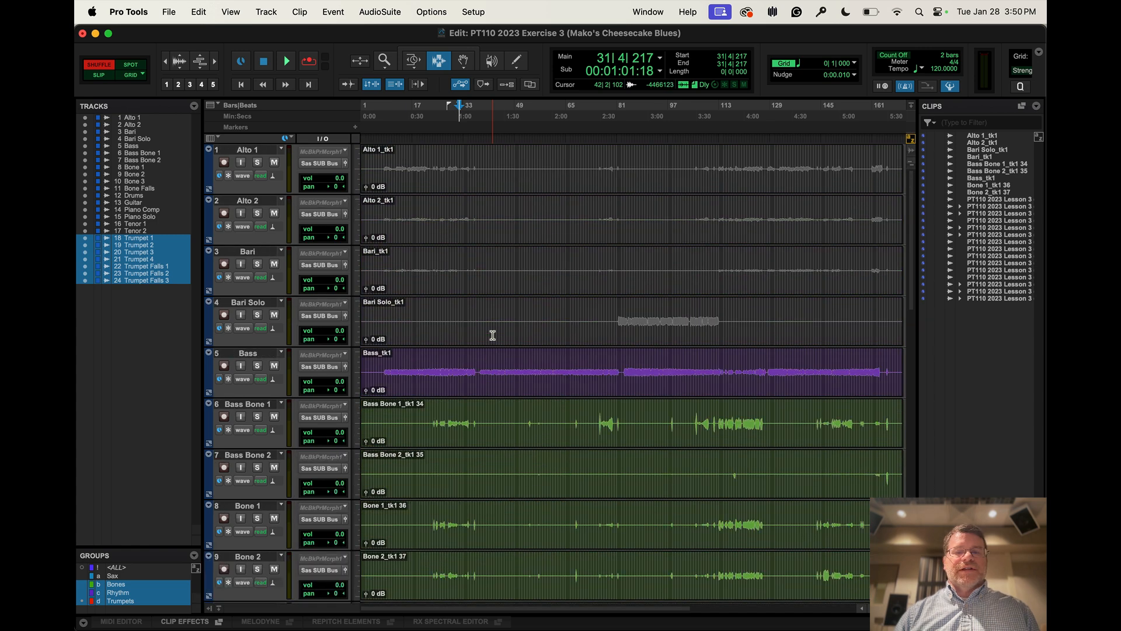
click(162, 576)
click(161, 576)
click(162, 575)
Set the default clip color coding preference to Clip List Color
click(478, 11)
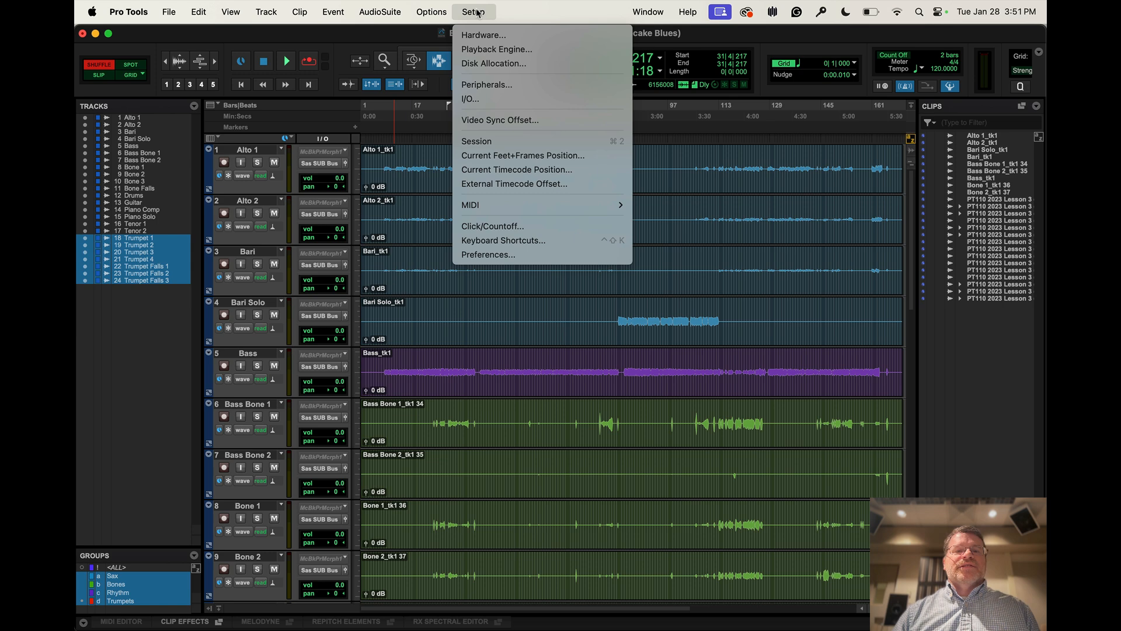
click(489, 255)
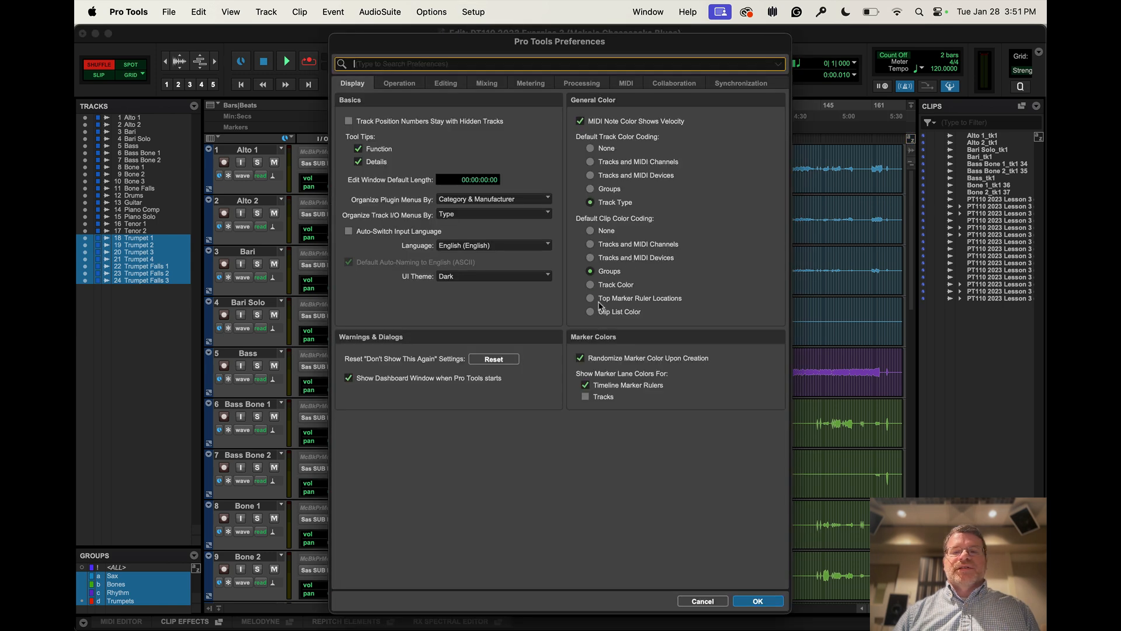
click(613, 287)
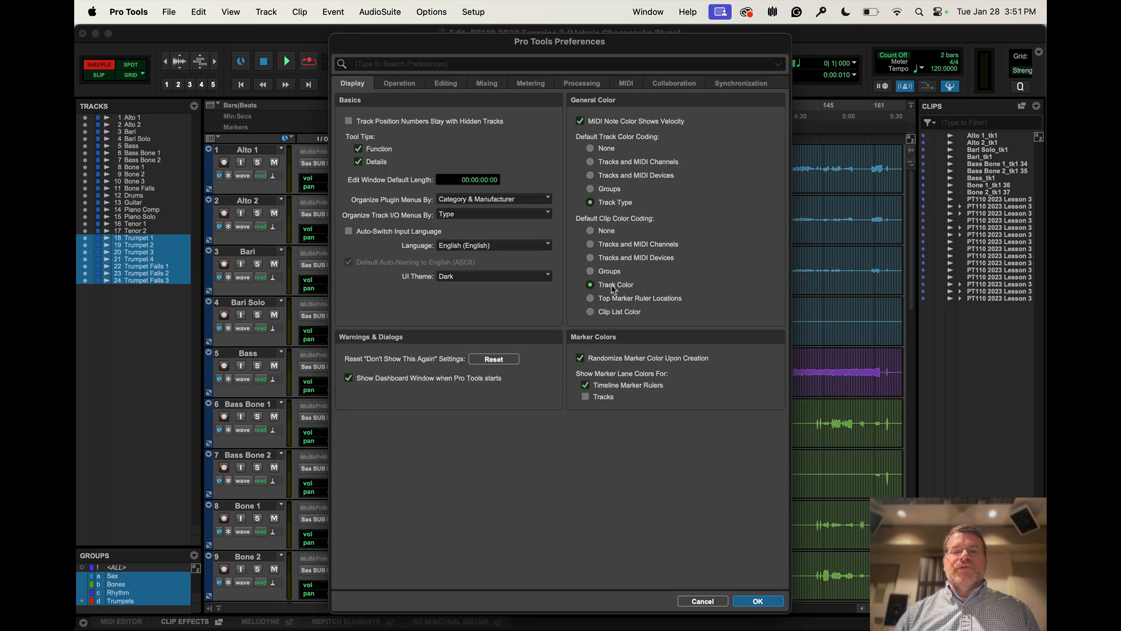
click(619, 313)
click(758, 601)
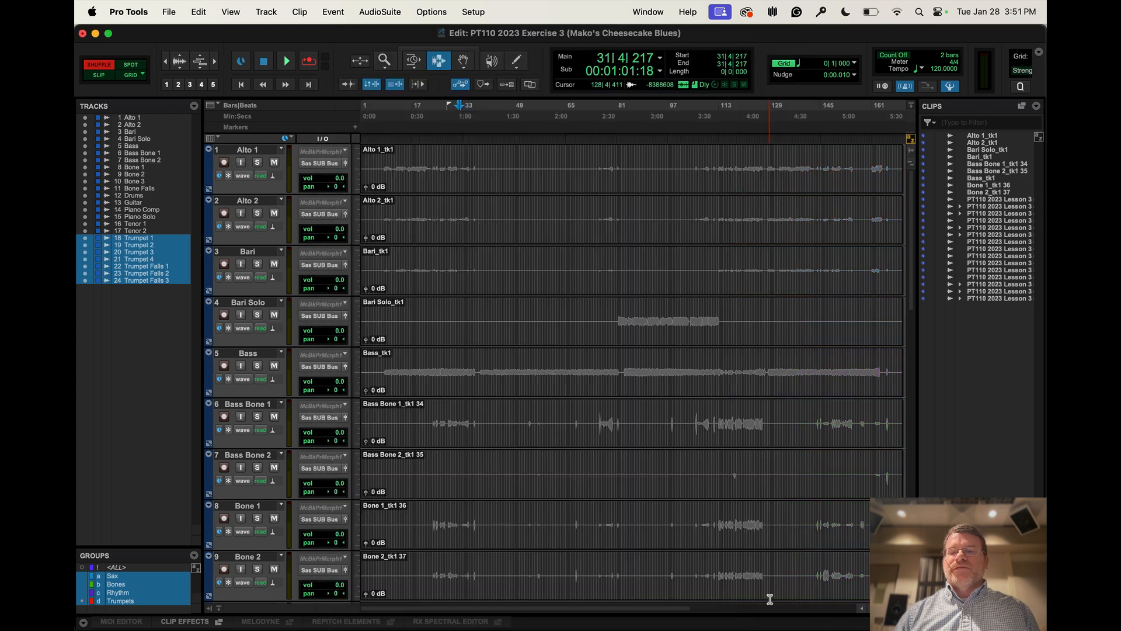
Select all clips in the Clips list and look through their available options
click(981, 135)
shift+click(997, 299)
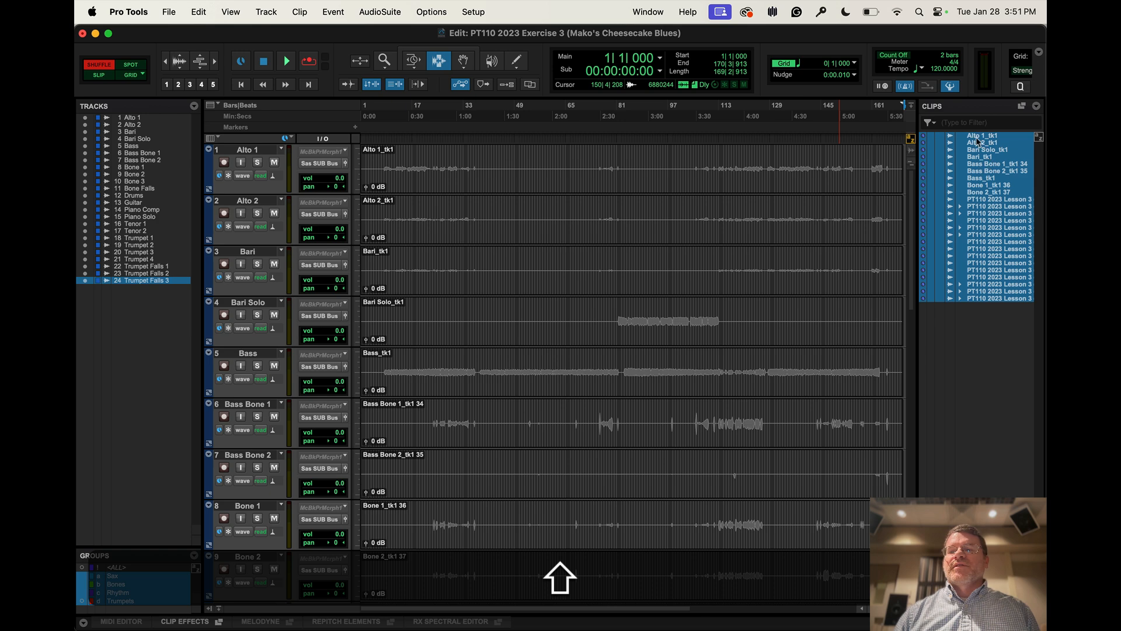
right_click(978, 141)
click(963, 383)
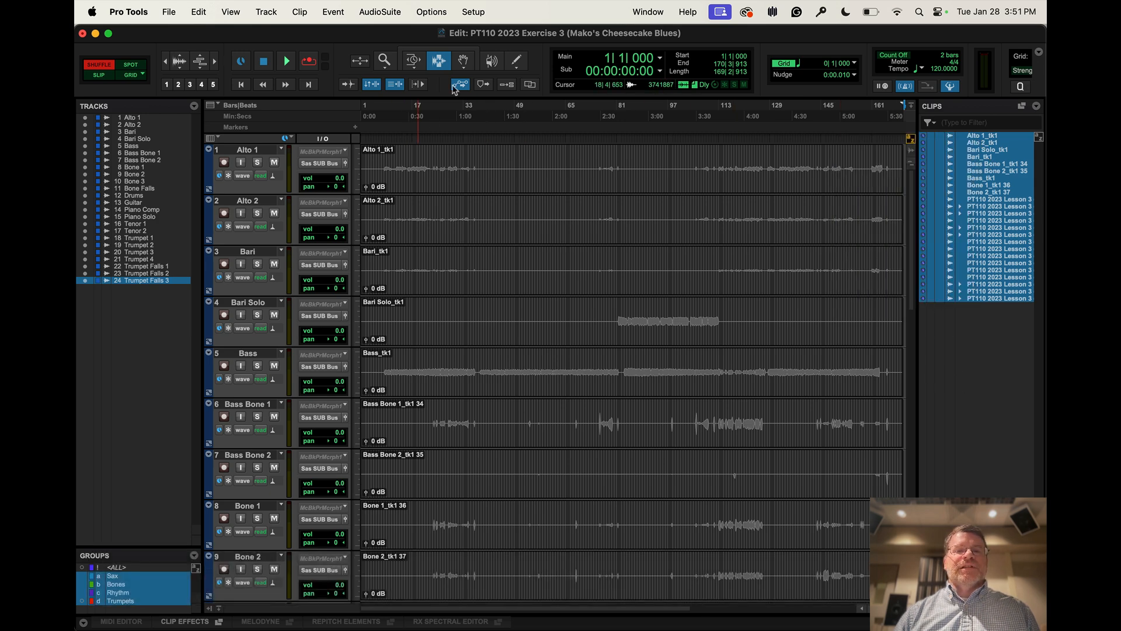
Set the default clip color coding preference to Top Marker Ruler Locations
click(472, 13)
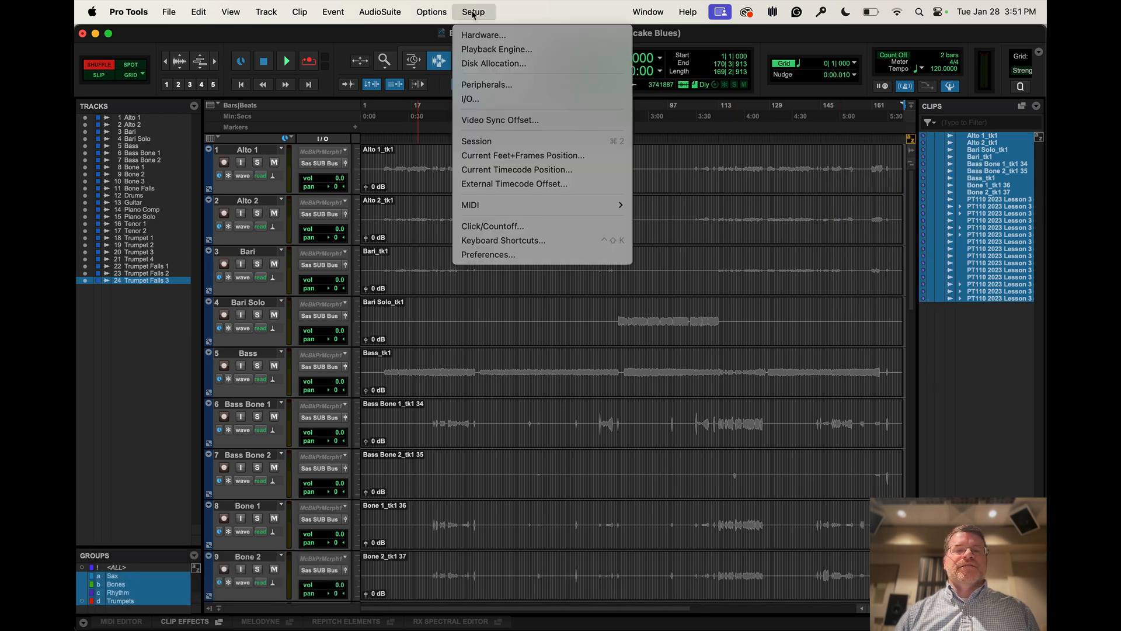
click(490, 257)
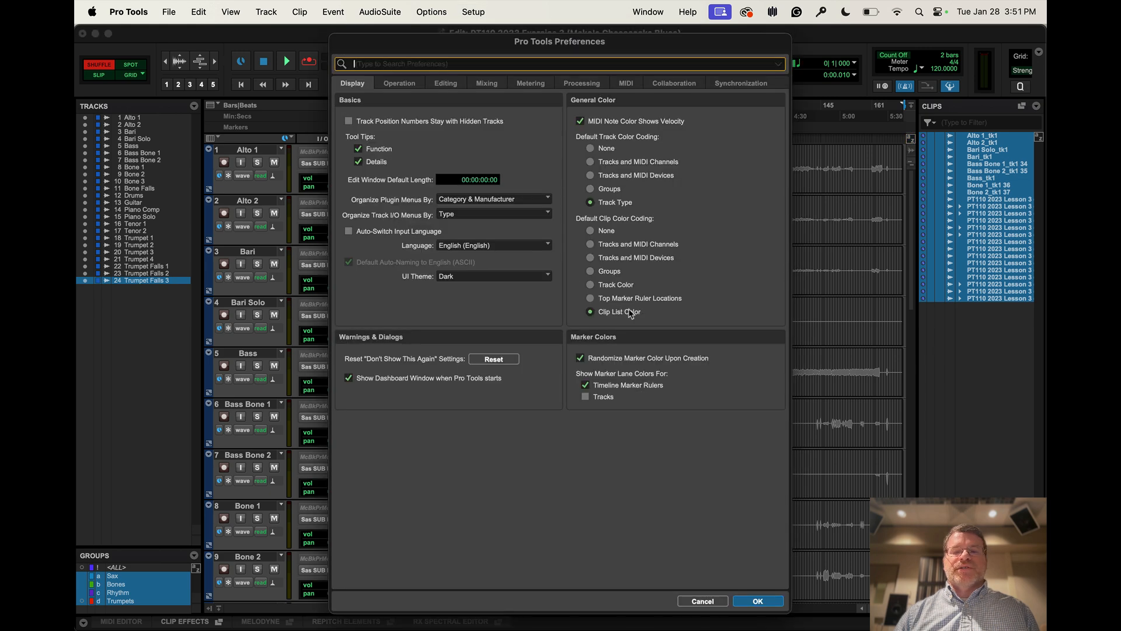
click(626, 299)
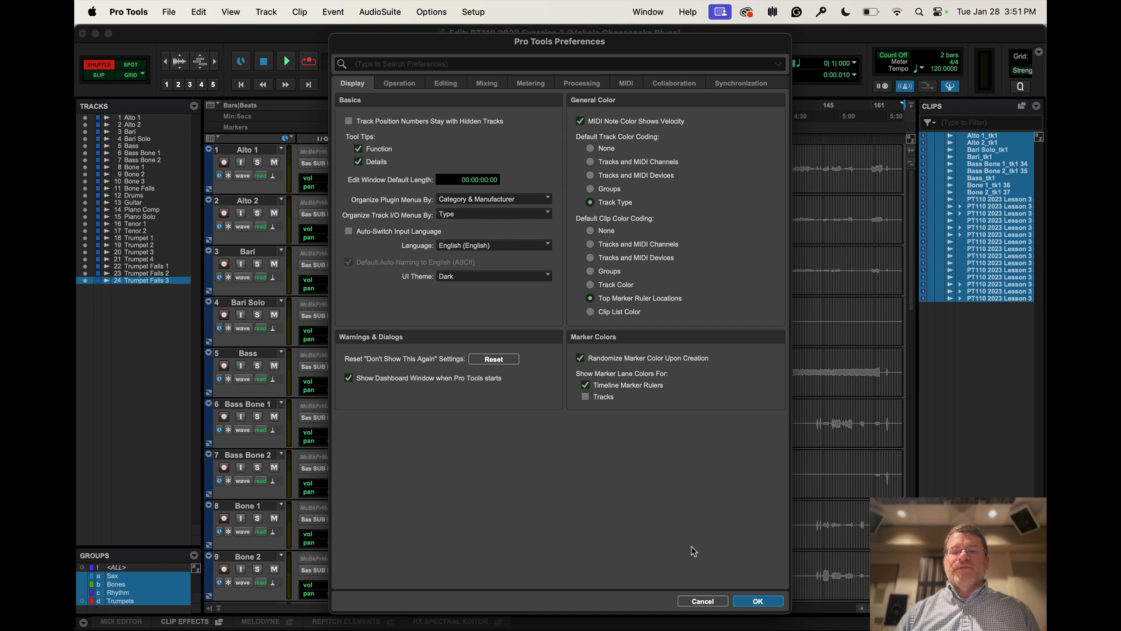
click(757, 601)
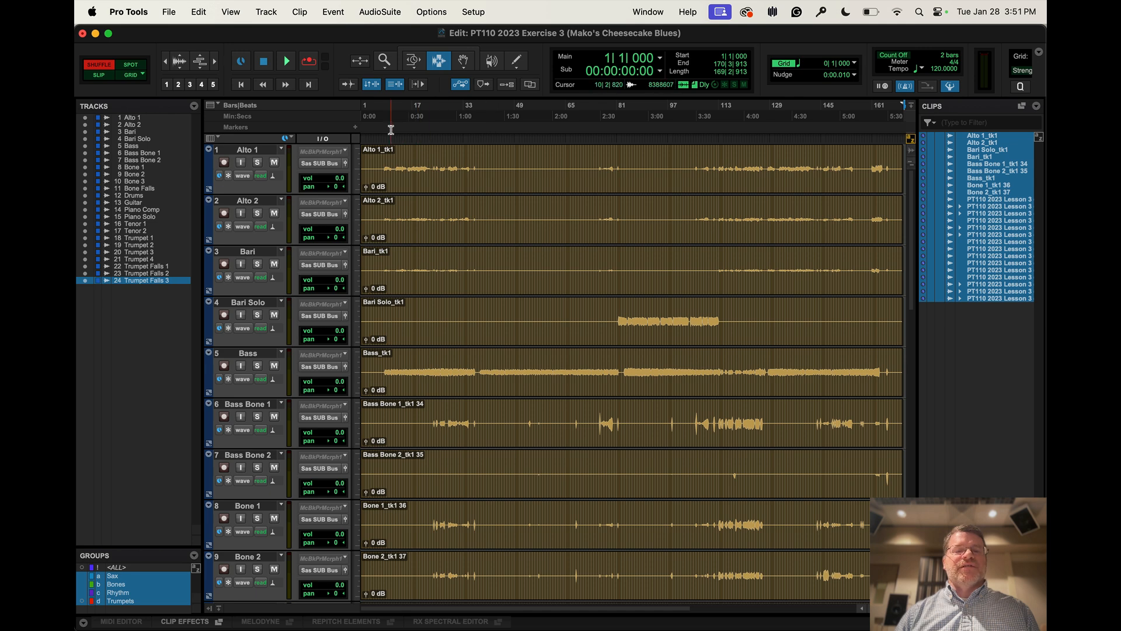
Create a red marker named "Verse 1" at about bar 40 in the Markers ruler
click(487, 126)
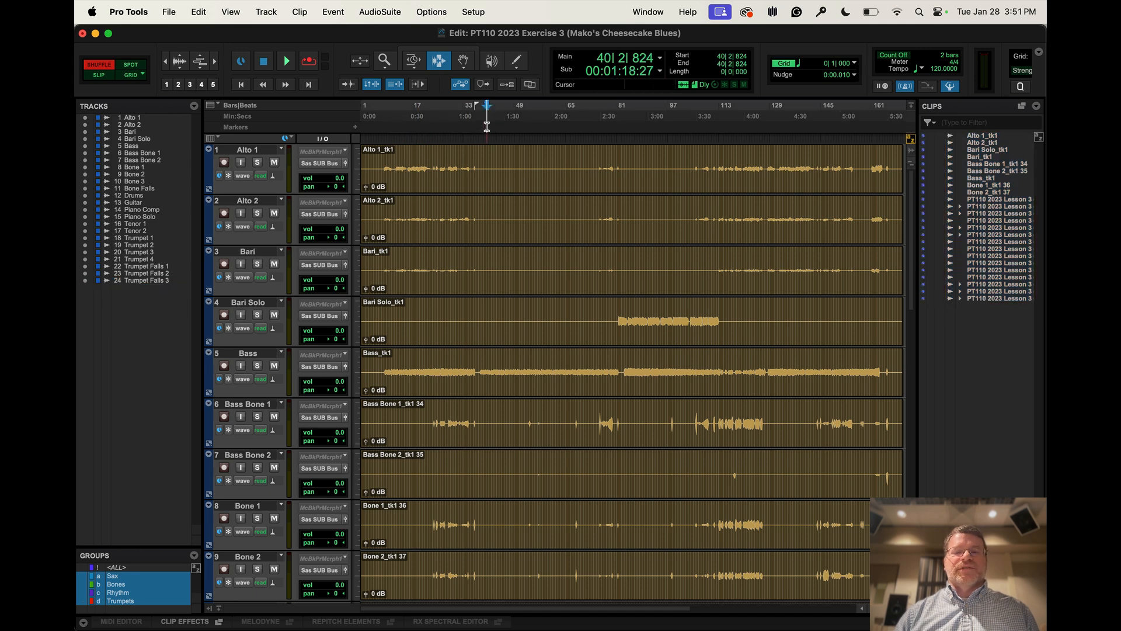
key(KP_Enter)
text(Ve)
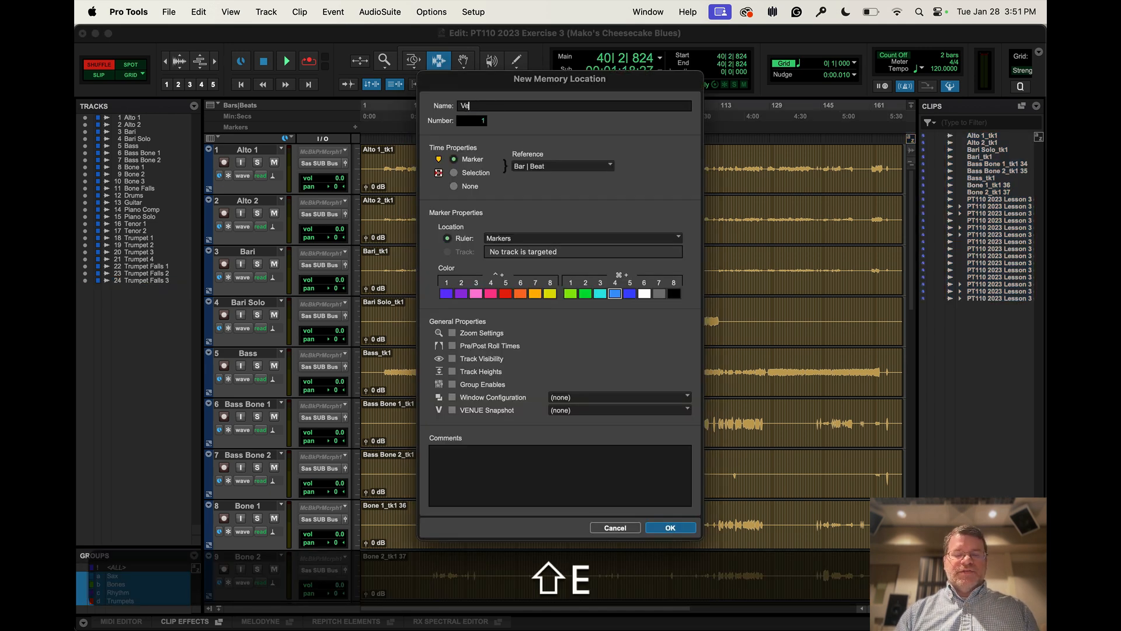
text(rse 1)
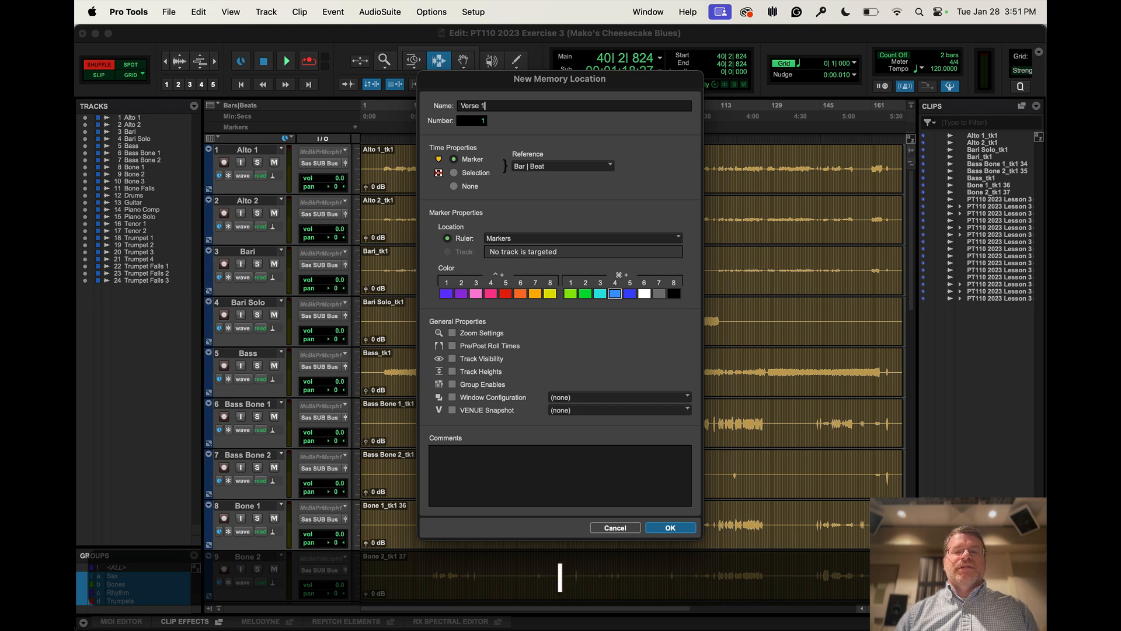
click(506, 294)
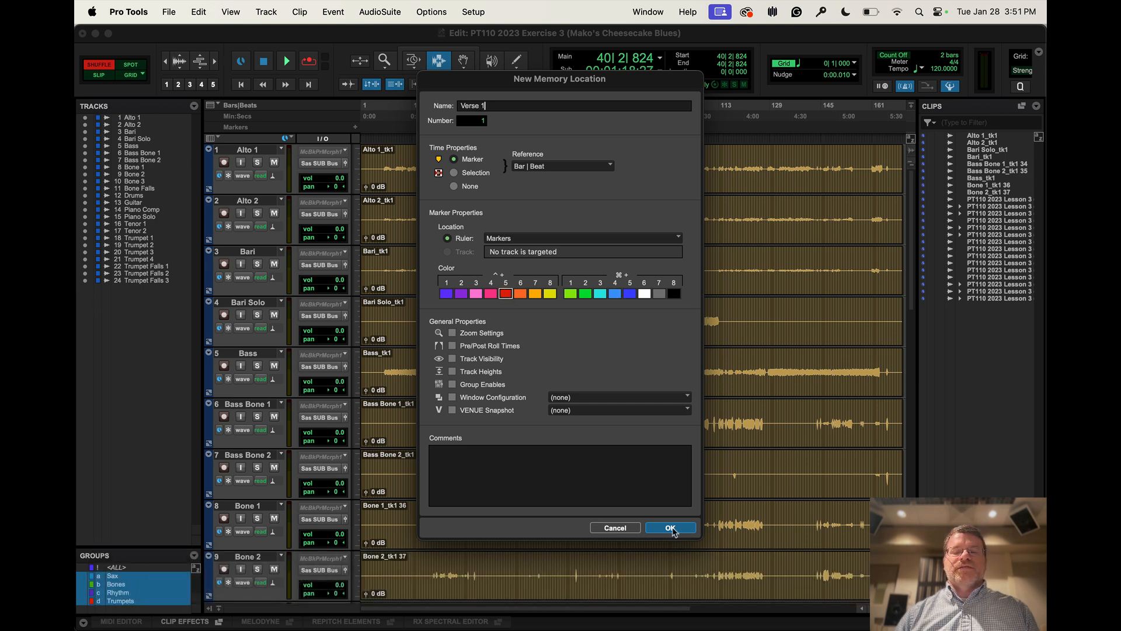
click(671, 527)
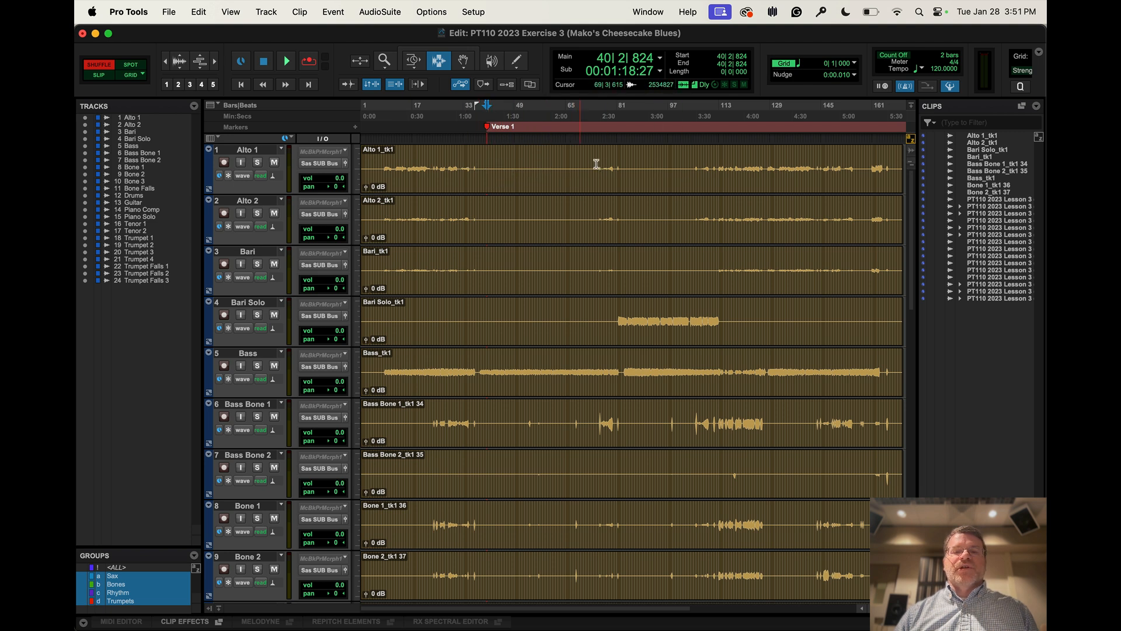
Separate the clips on all tracks at the Verse 1 marker, and move that marker slightly earlier in the Markers ruler
click(488, 109)
key(super+e)
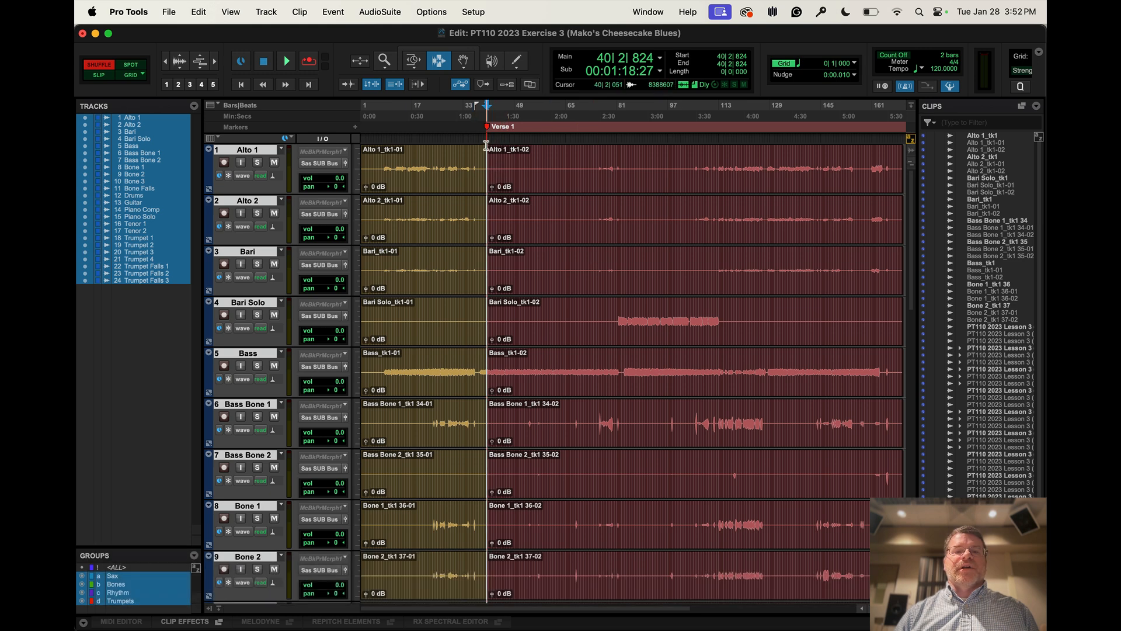
drag(487, 127, 472, 127)
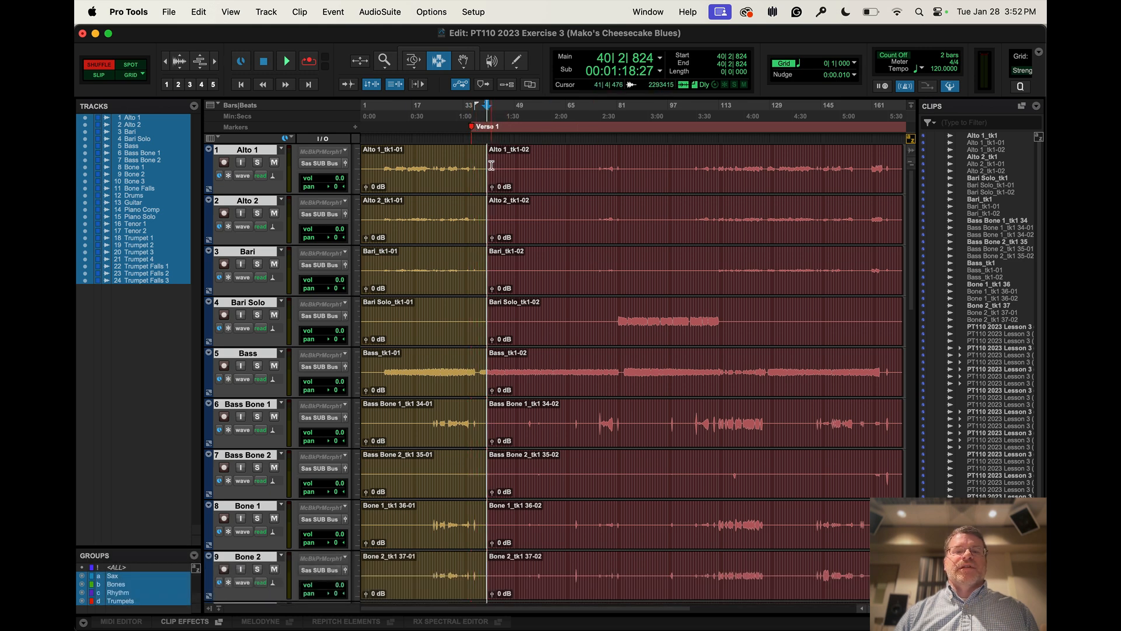
Separate the clips on all tracks at about bar 91
click(650, 150)
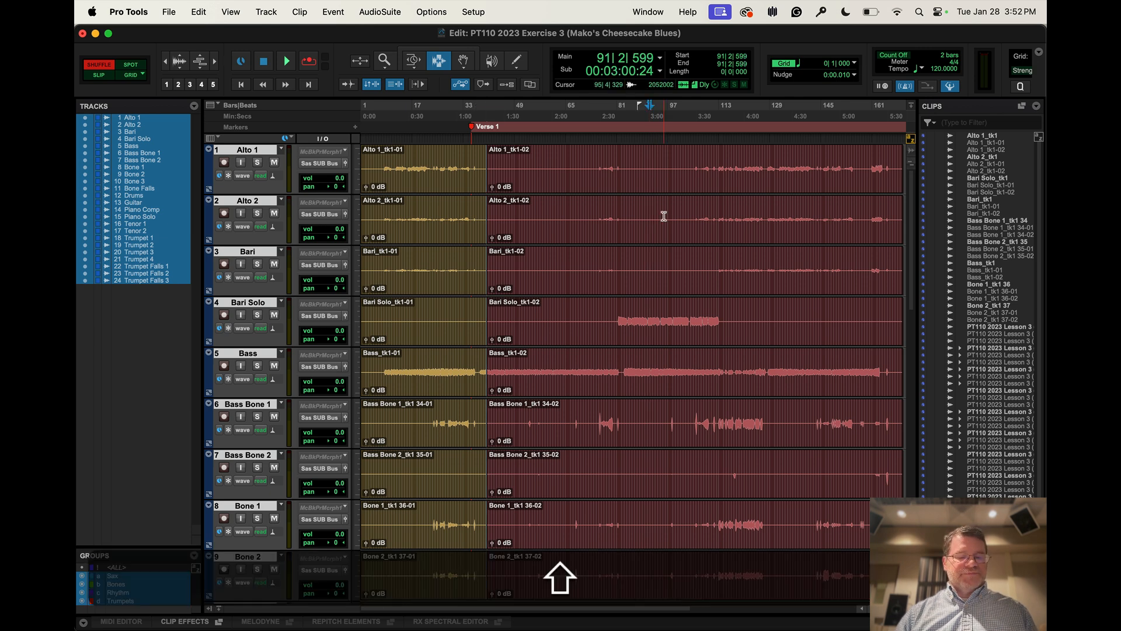
key(super+e)
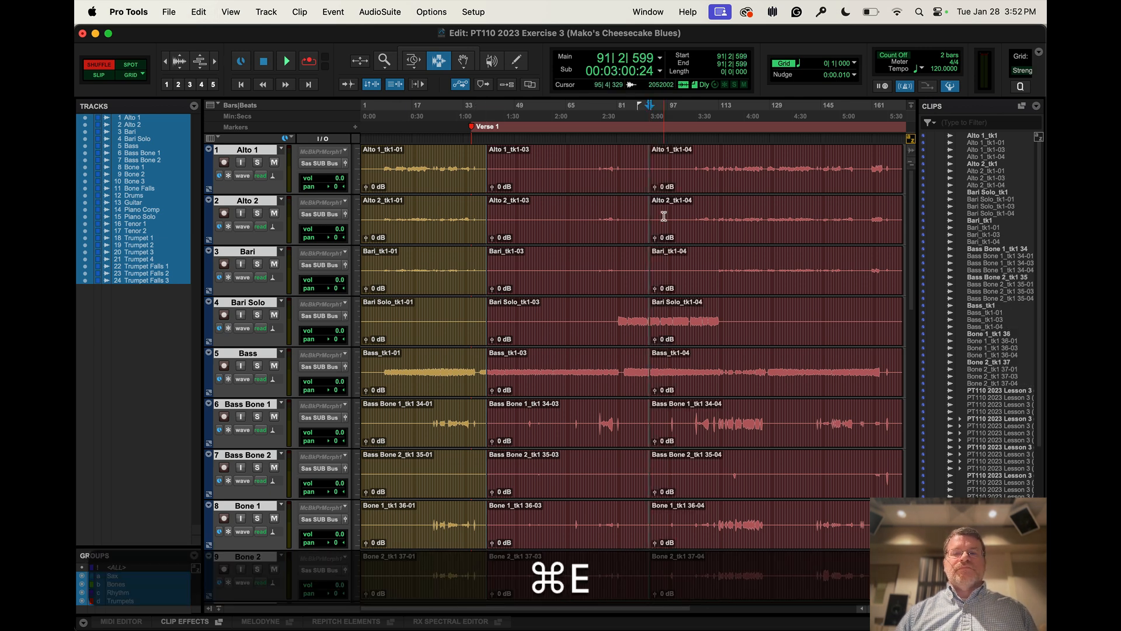
Create a marker at the bar 91 separation in the Markers ruler, and move the Verse 1 marker slightly later toward the first clip boundary
key(KP_Enter)
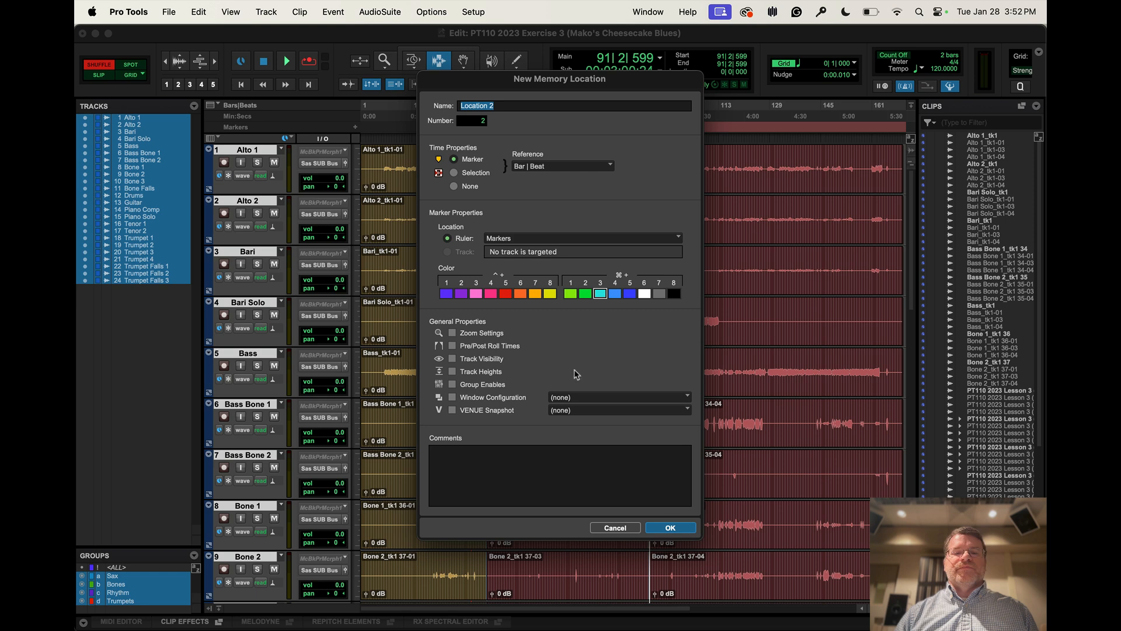
click(669, 528)
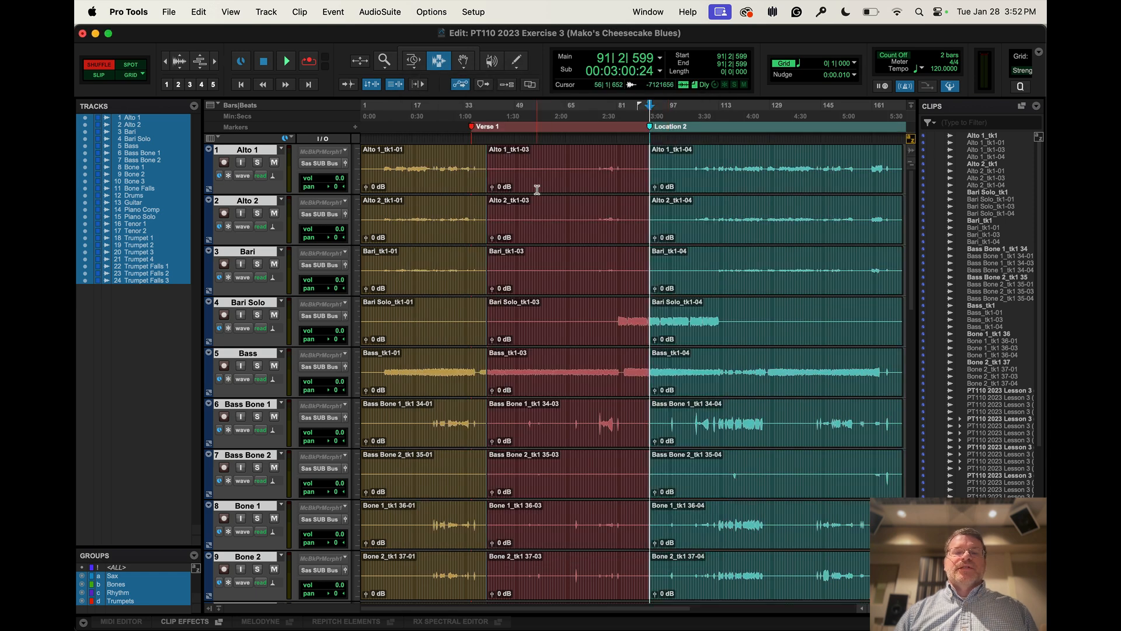
mouse_move(472, 126)
mouse_down()
mouse_move(538, 127)
mouse_move(484, 127)
mouse_up()
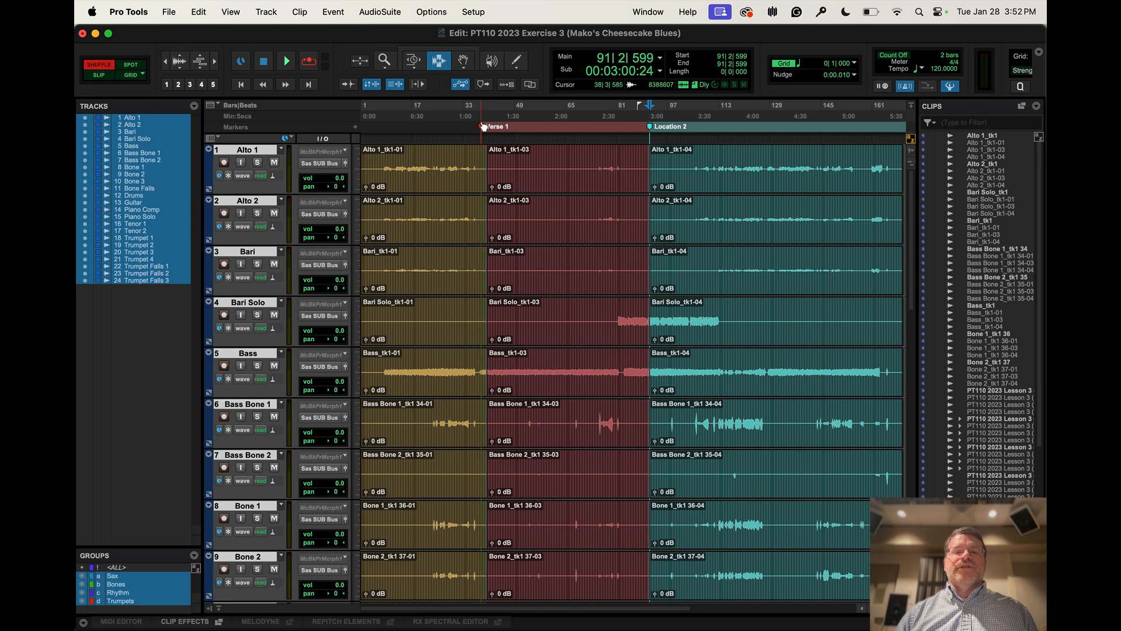
Undo the marker edits and the clip separations on all tracks, back to whole clips without markers
key(super+z)
key(super+z)
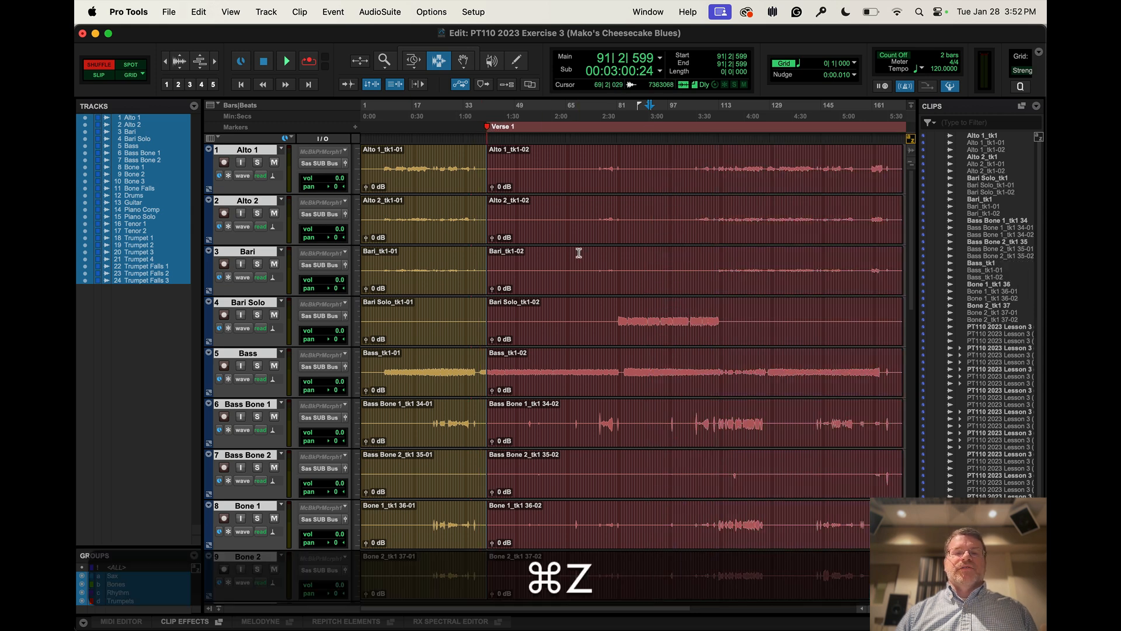
key(super+z)
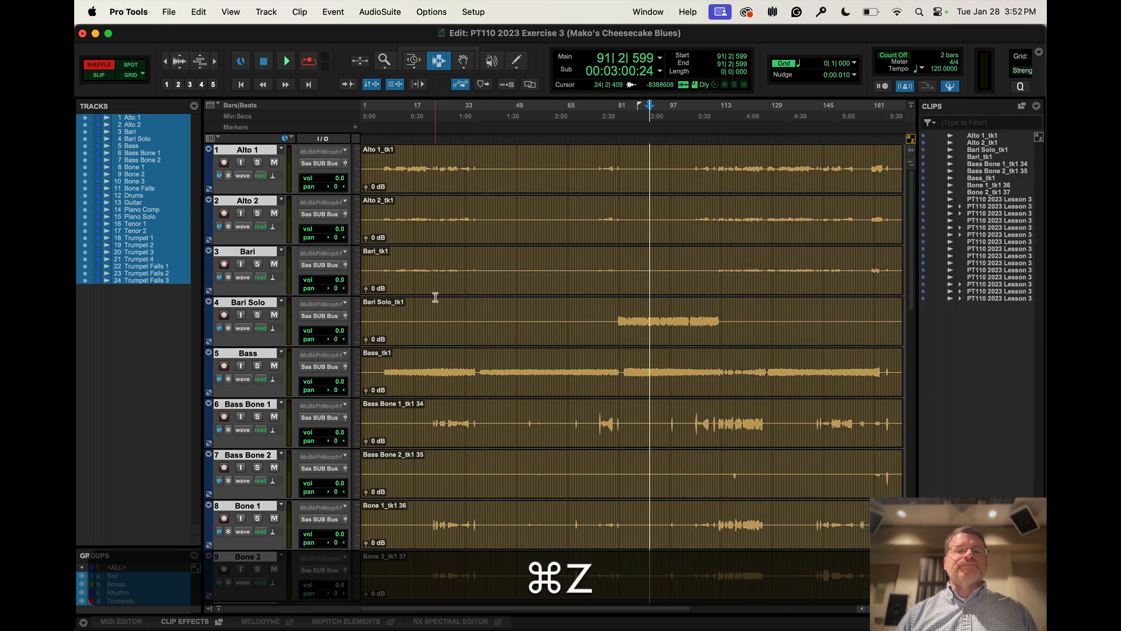
Set the default clip color coding preference to Track Color
click(473, 11)
click(497, 254)
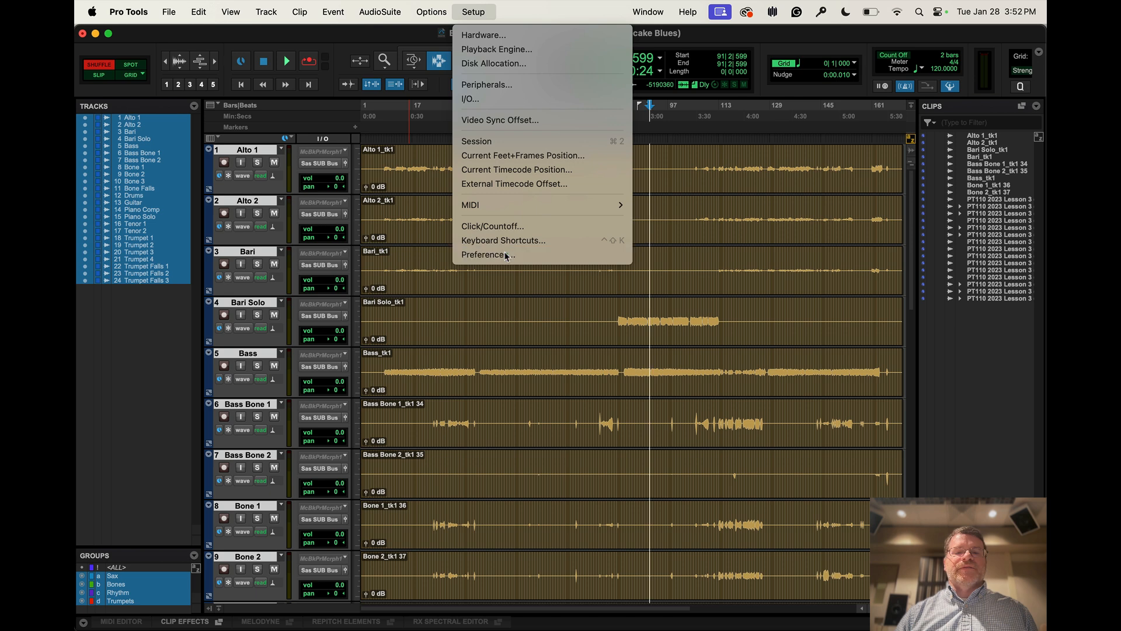
click(621, 285)
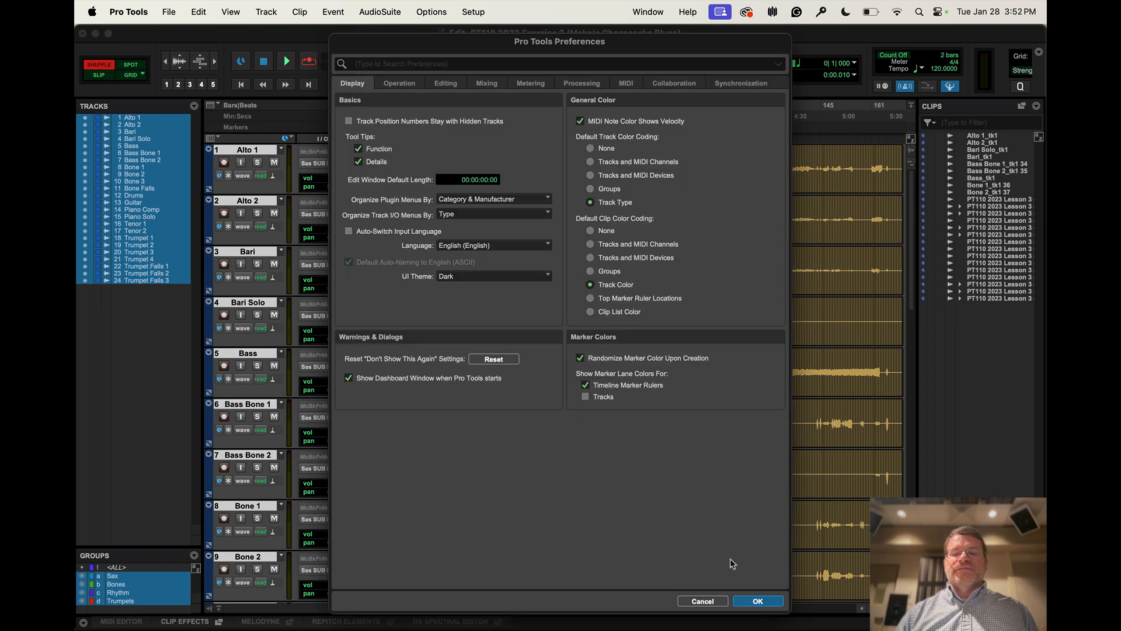
click(757, 601)
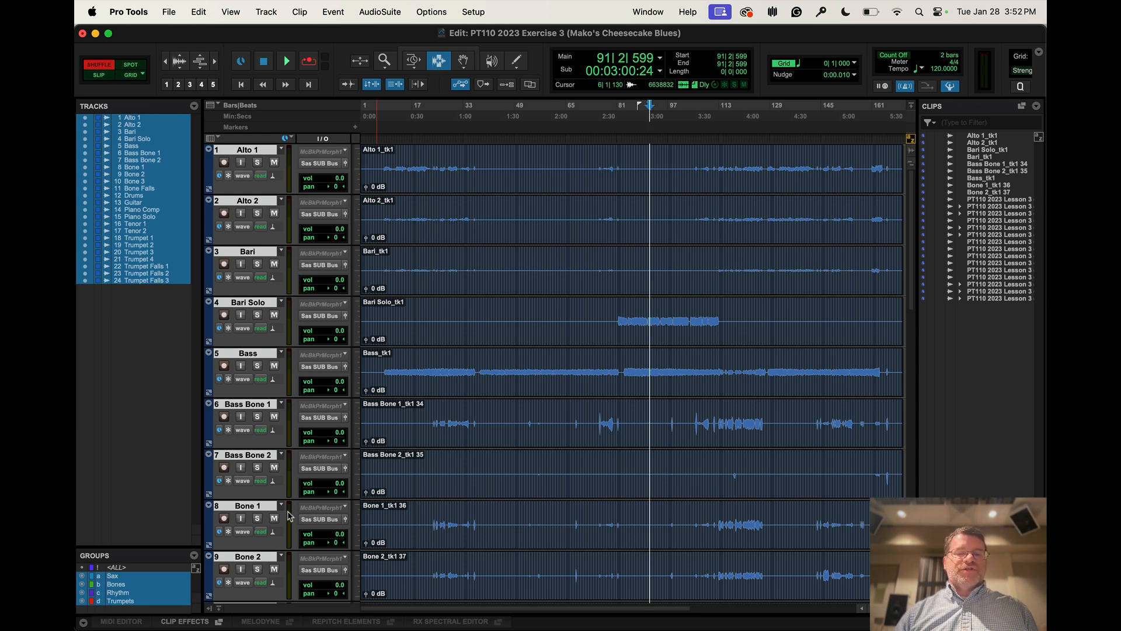
Select the whole Bass clip, and hide the Sends F-J, HEAT and Instrument views in the Mix window
double_click(442, 389)
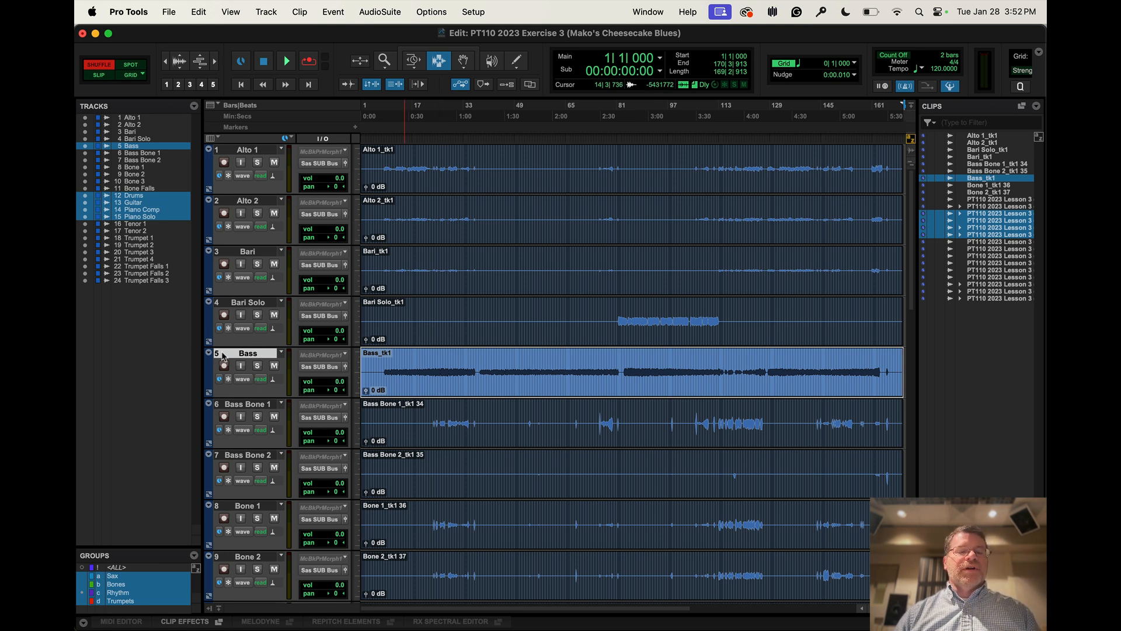
key(super+equal)
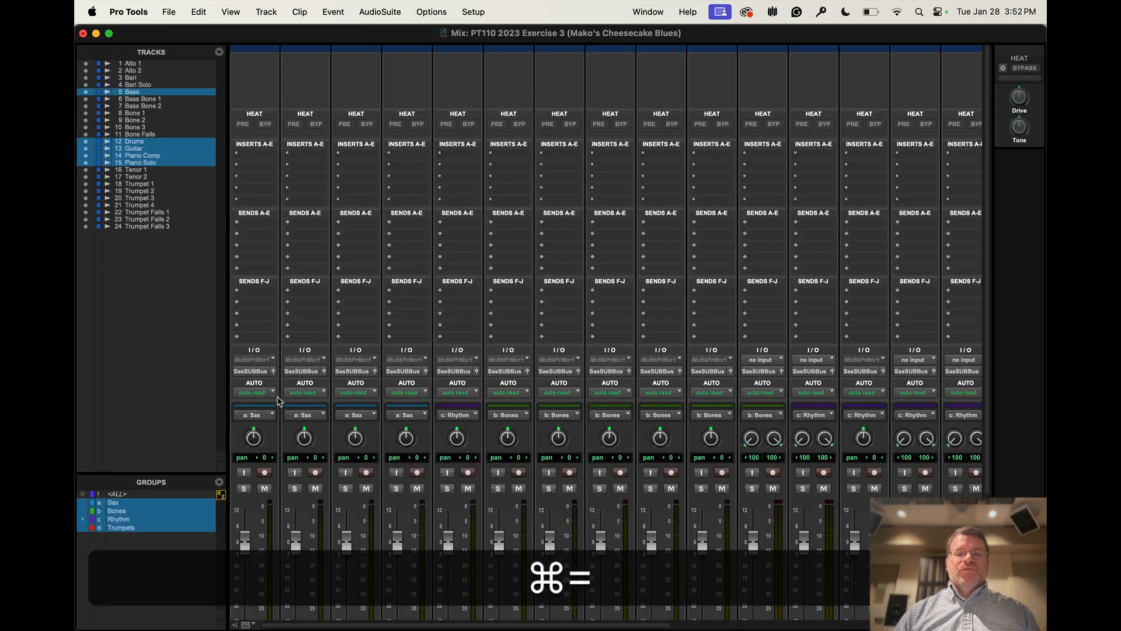
scroll(413, 427, down, 3)
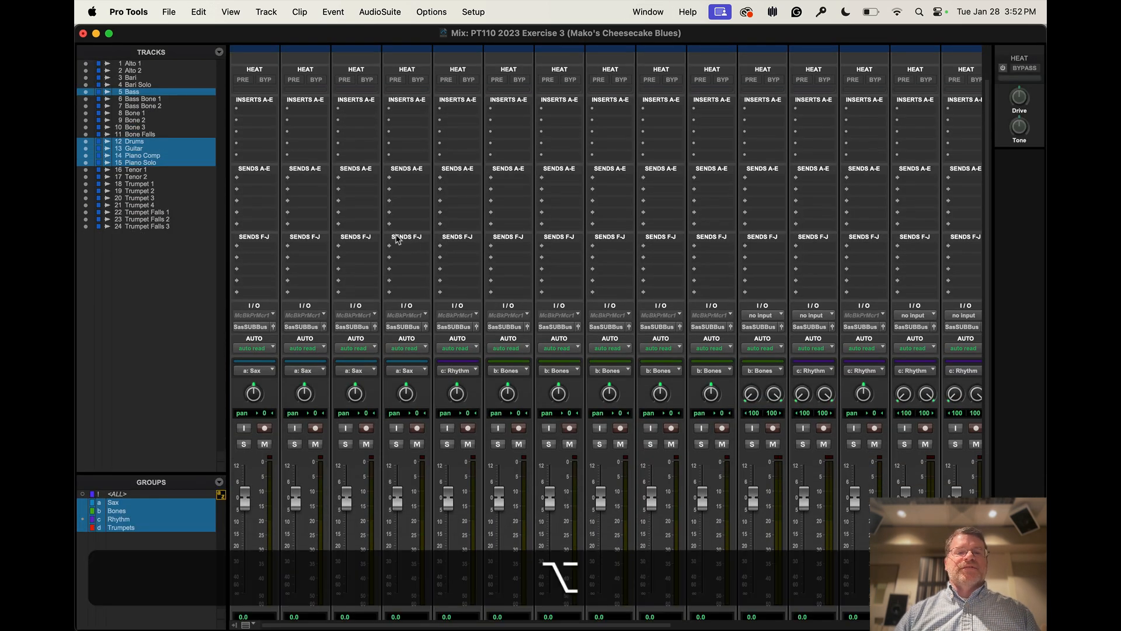
alt+click(403, 237)
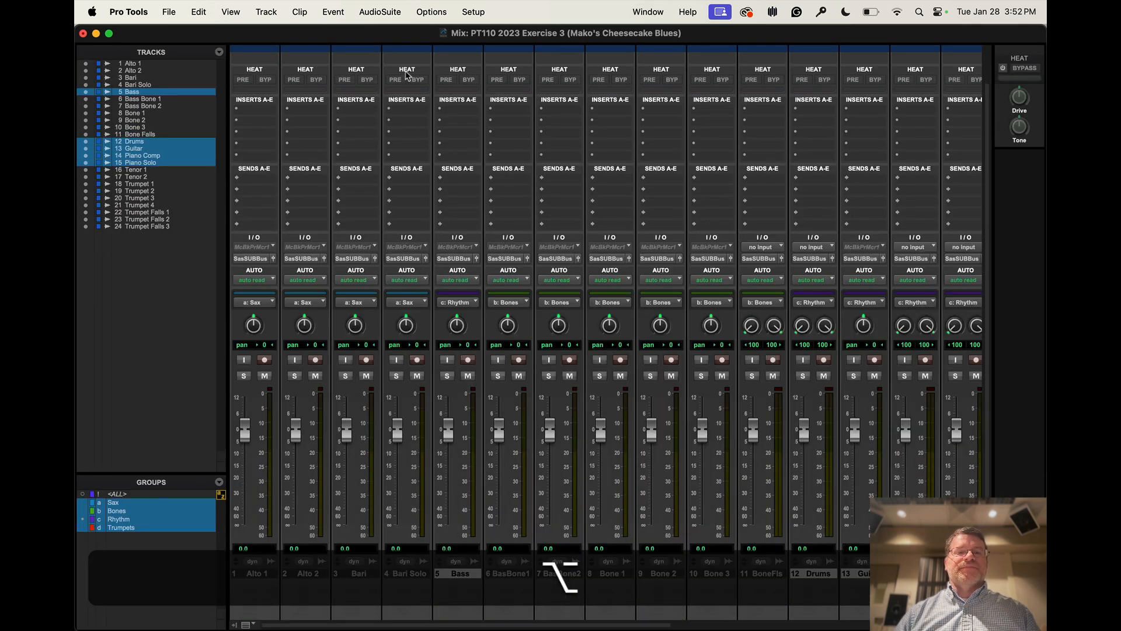
alt+click(407, 70)
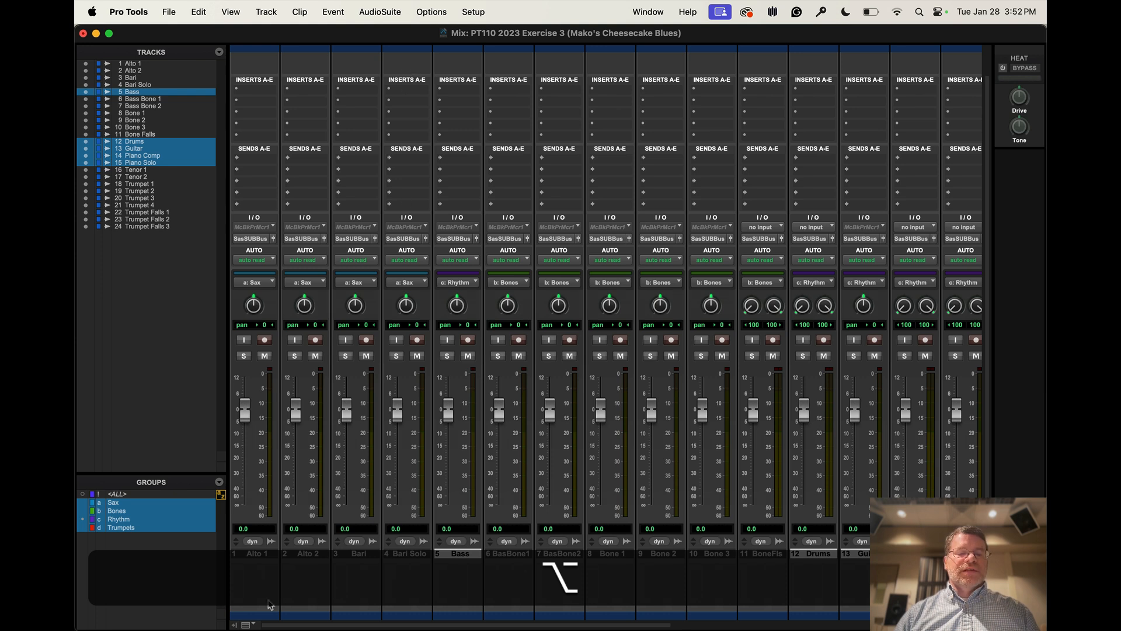
click(246, 624)
click(236, 469)
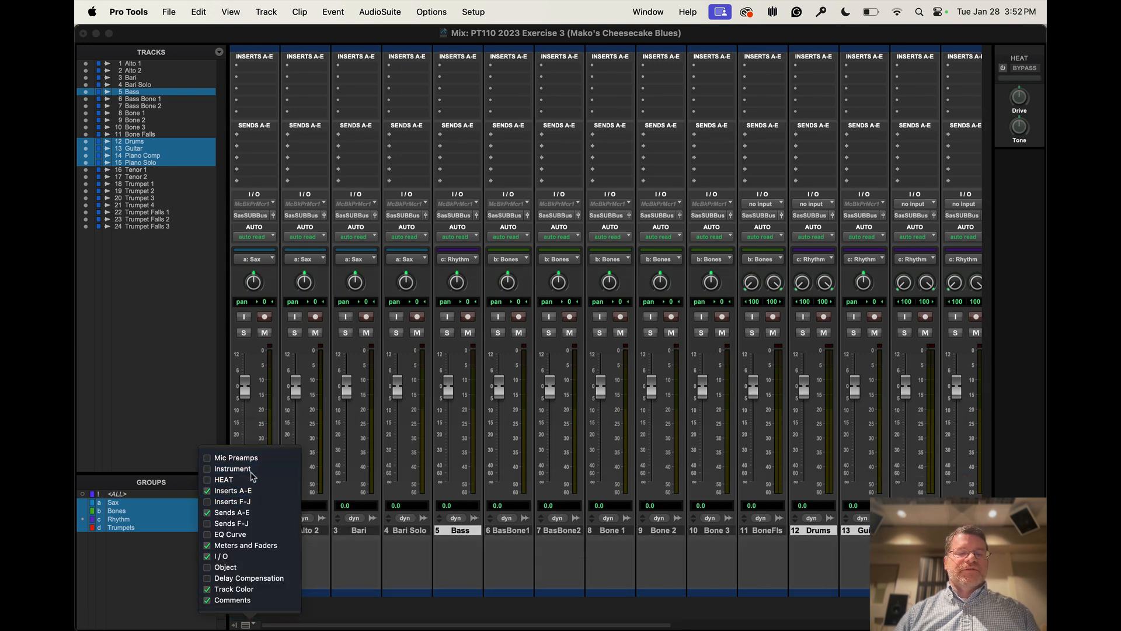
click(421, 562)
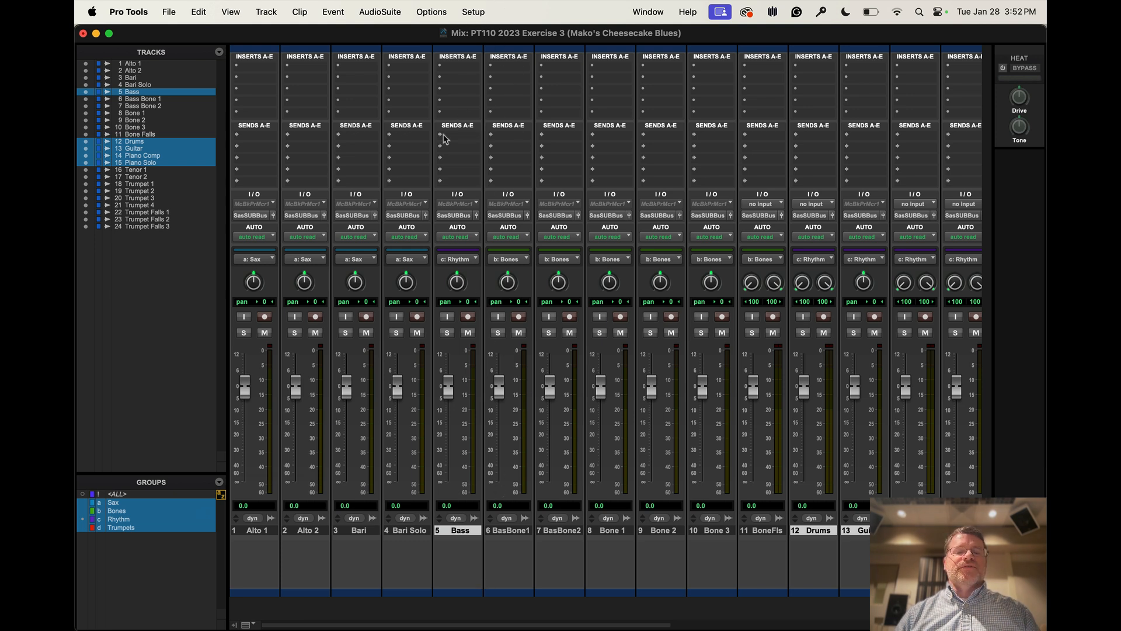
Set the Track Header Saturation to 32 in the Color Palette's track UI customization, and close the palette
double_click(365, 593)
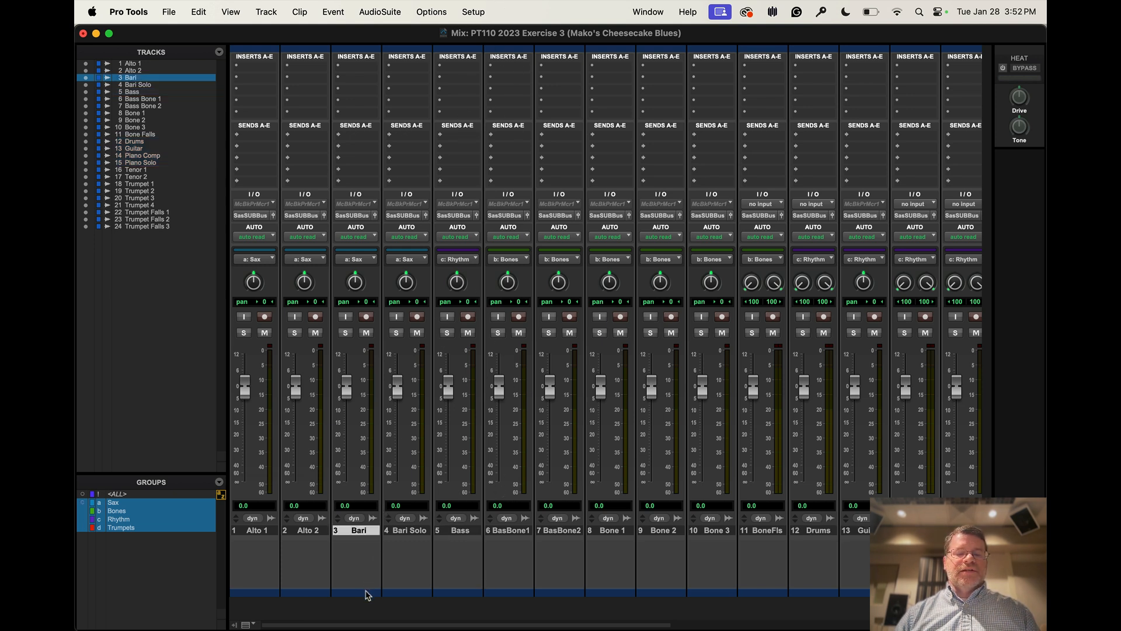
drag(484, 505, 472, 183)
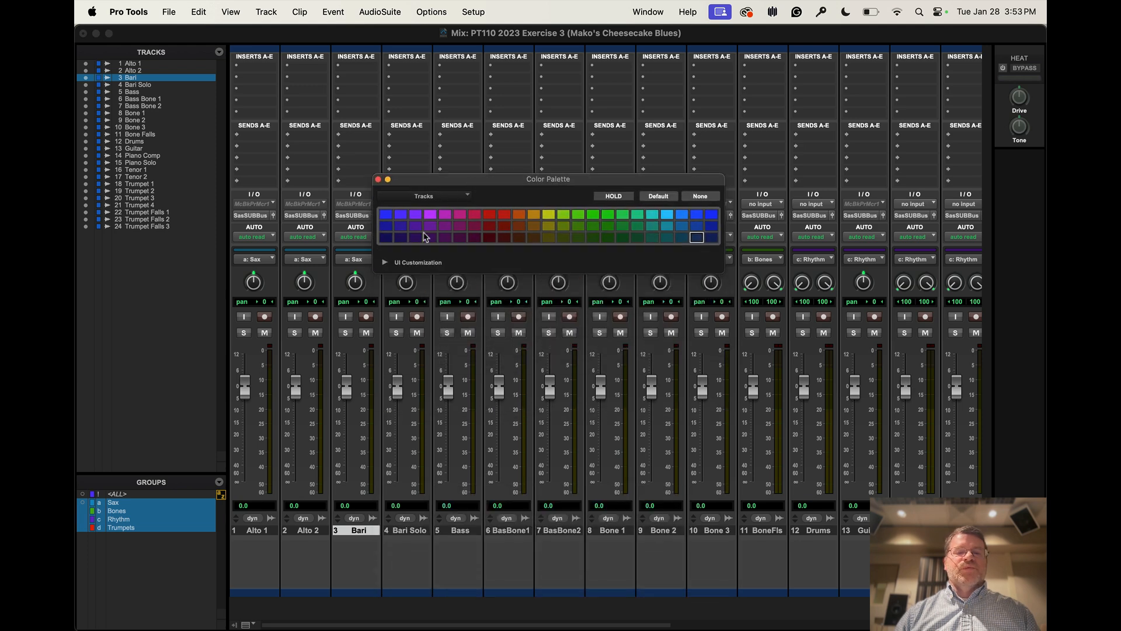
click(384, 263)
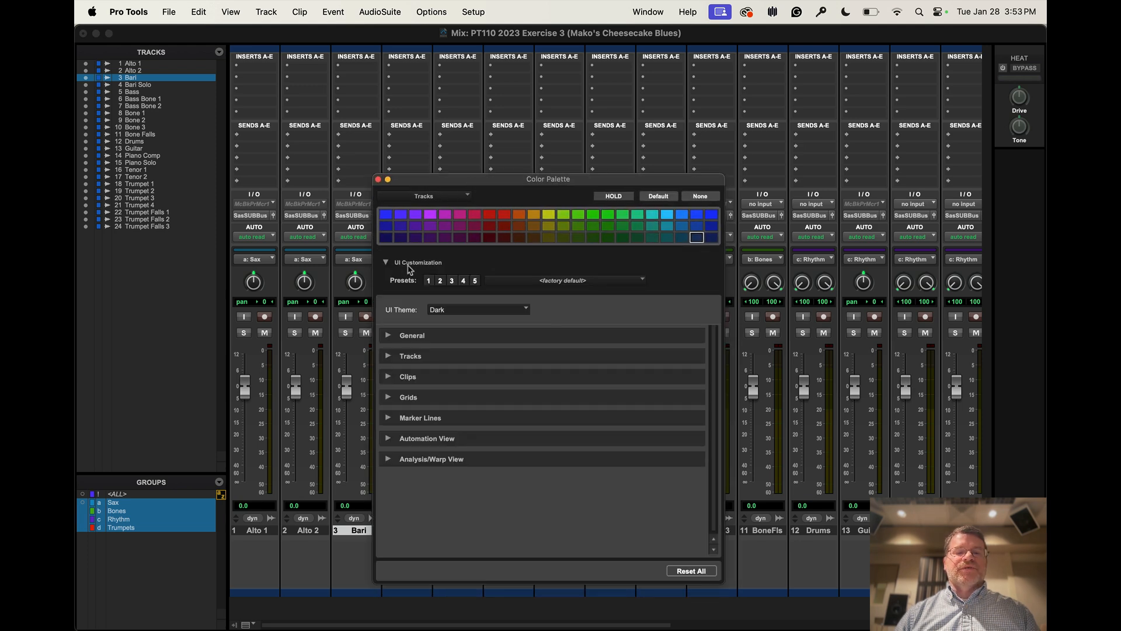
click(388, 356)
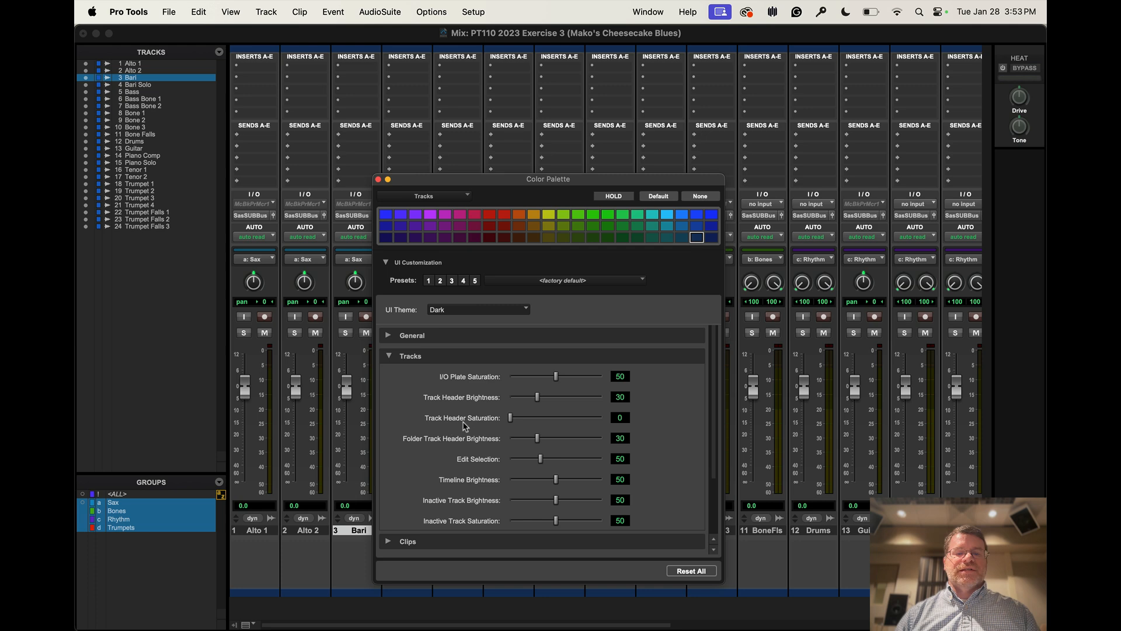
drag(512, 419, 541, 421)
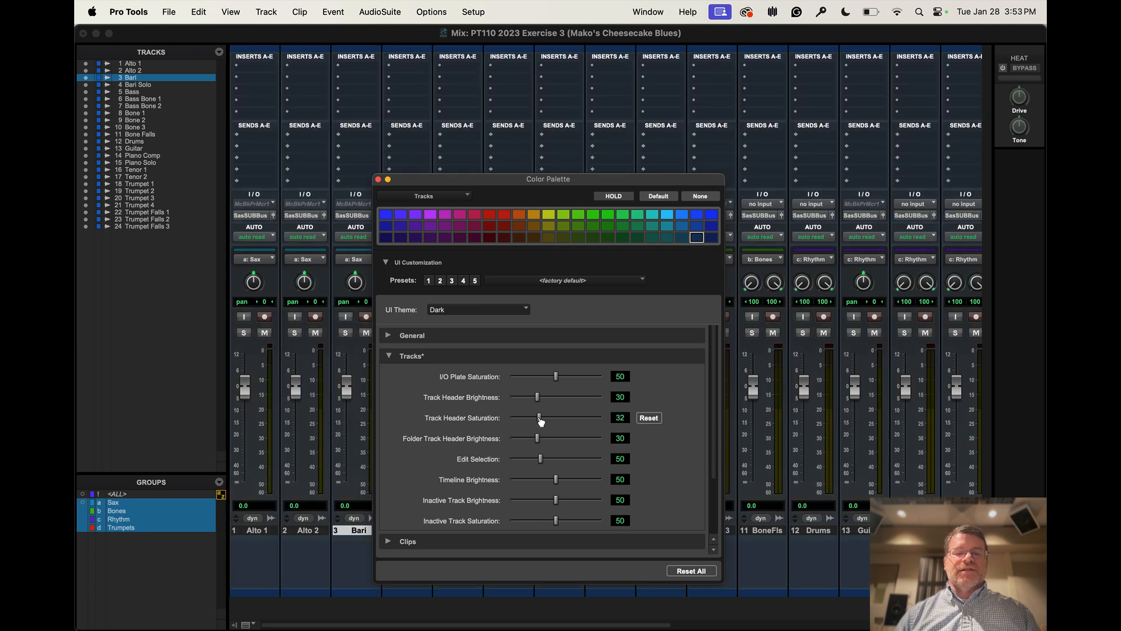
click(378, 179)
Color the Bass track red in the Mix window using the Color Palette
click(462, 596)
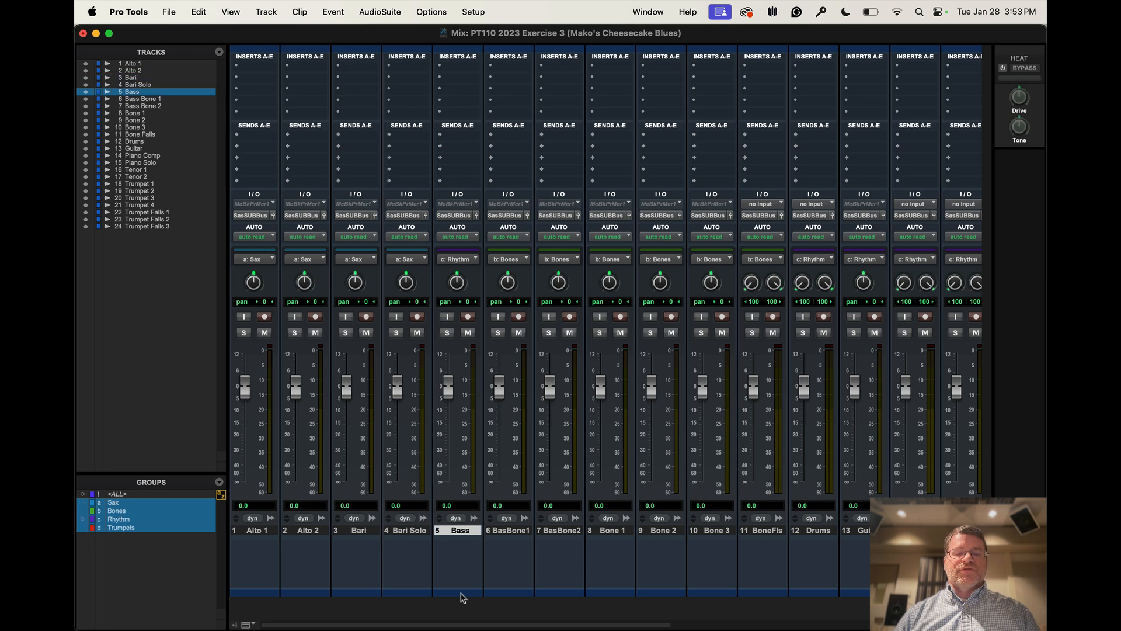
right_click(463, 533)
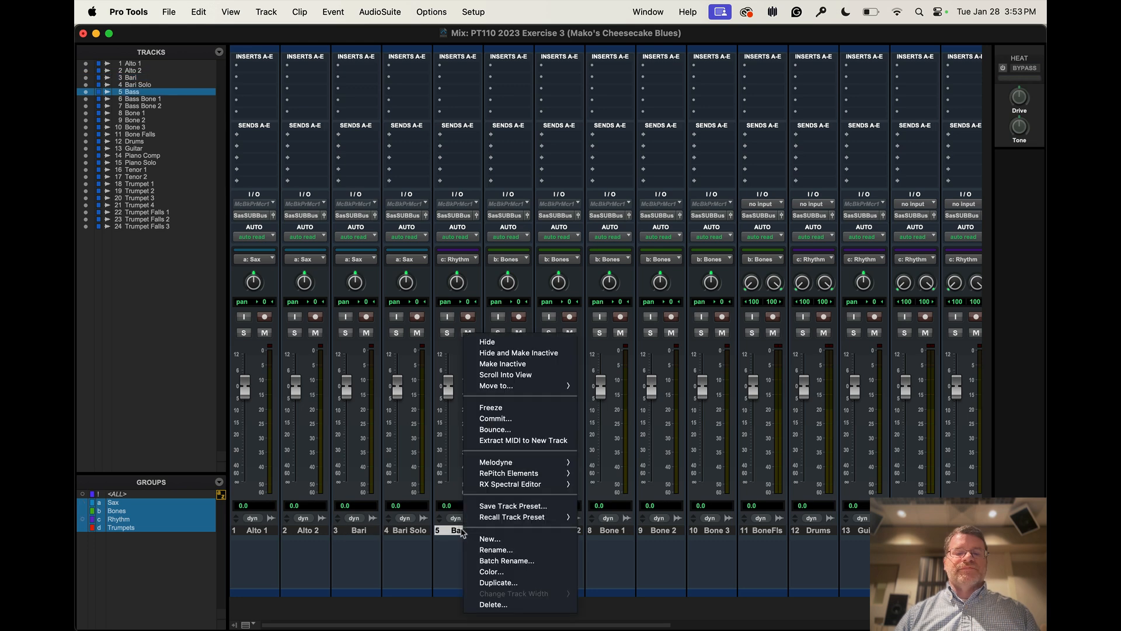
click(445, 568)
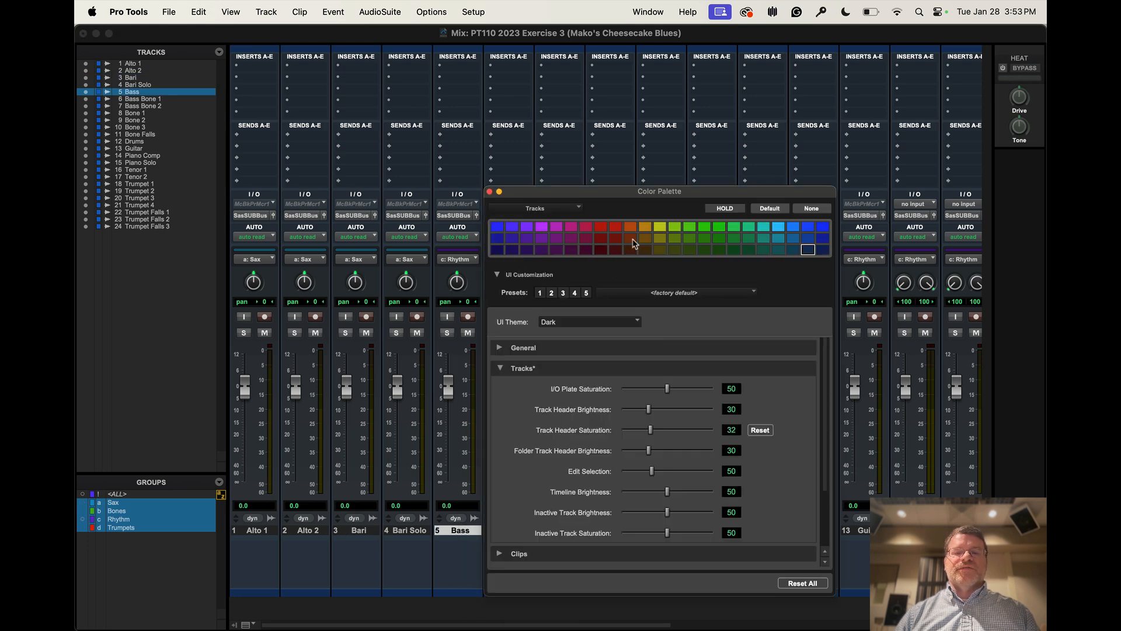
click(601, 226)
click(490, 191)
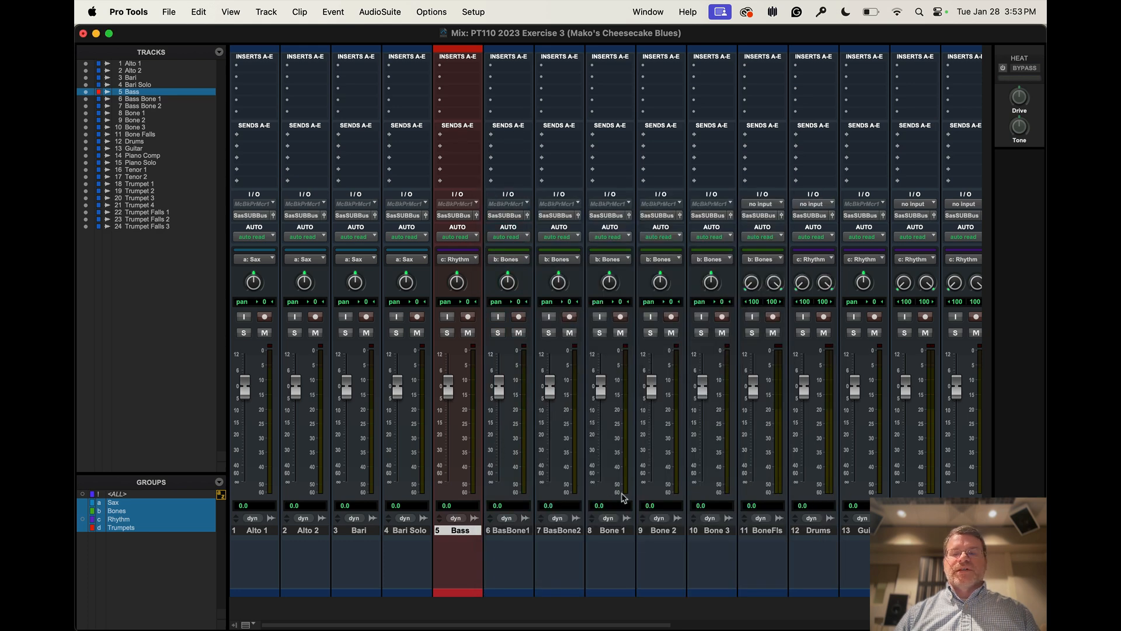
scroll(704, 506, right, 10)
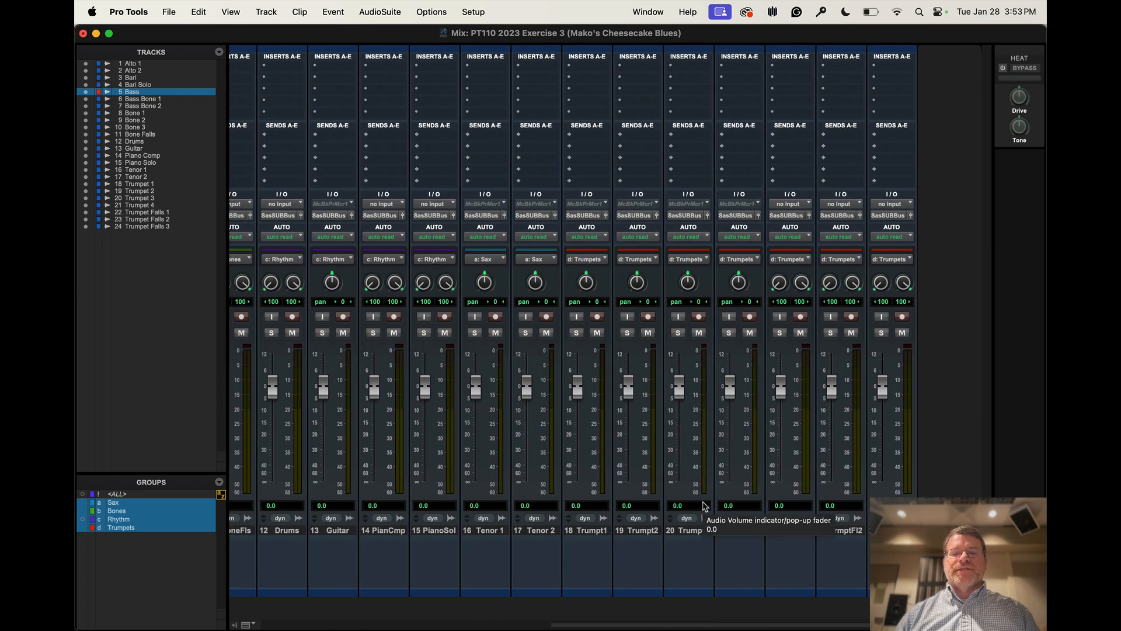
scroll(489, 165, left, 10)
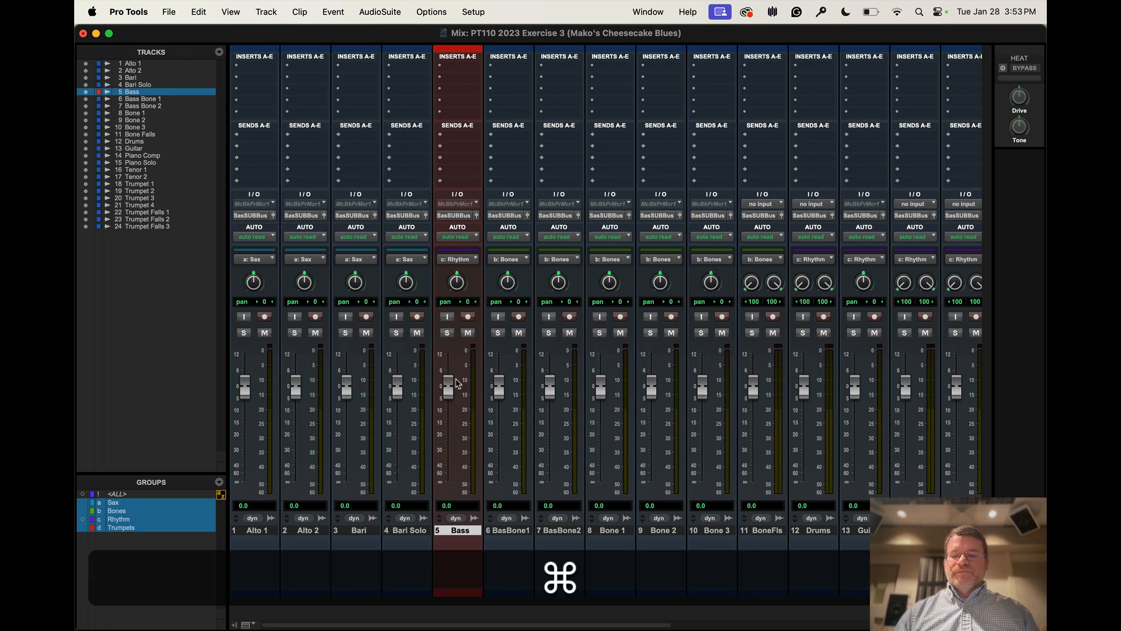
In the Edit window, color the Bass clip and its Rhythm group clips yellow-green, and move the Color Palette aside
key(super+equal)
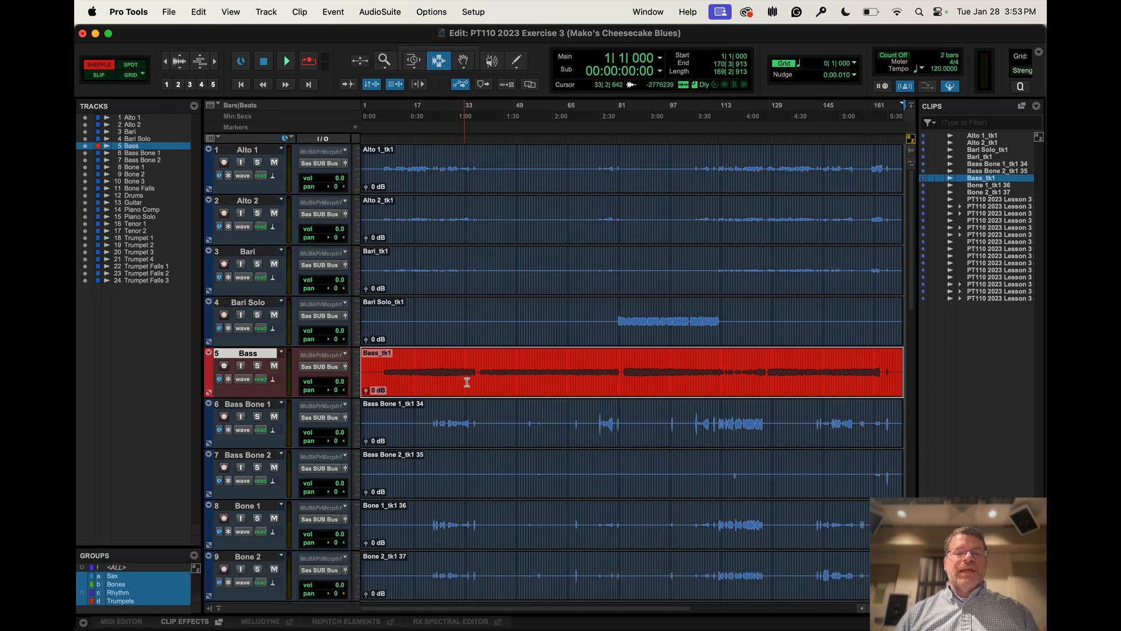
double_click(212, 379)
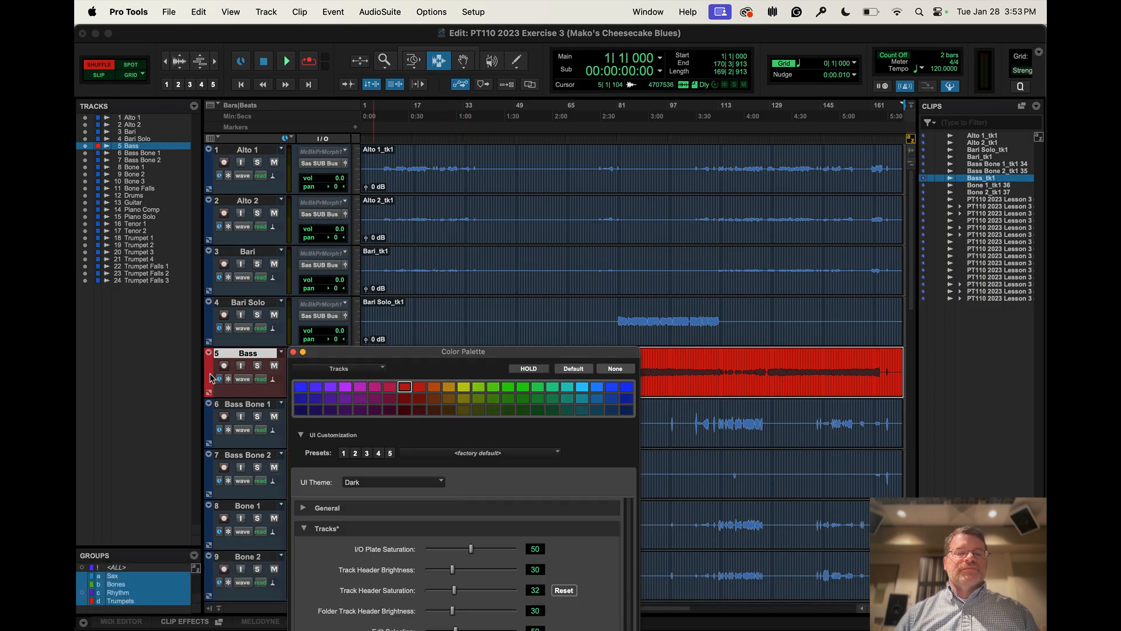
drag(416, 351, 417, 447)
click(467, 377)
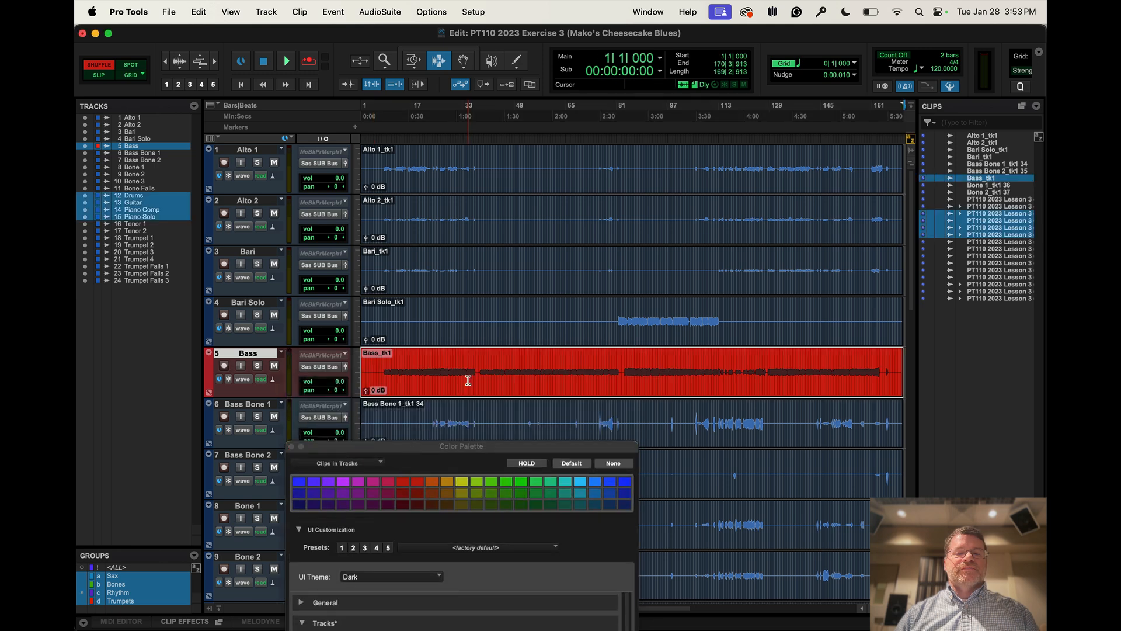
click(477, 481)
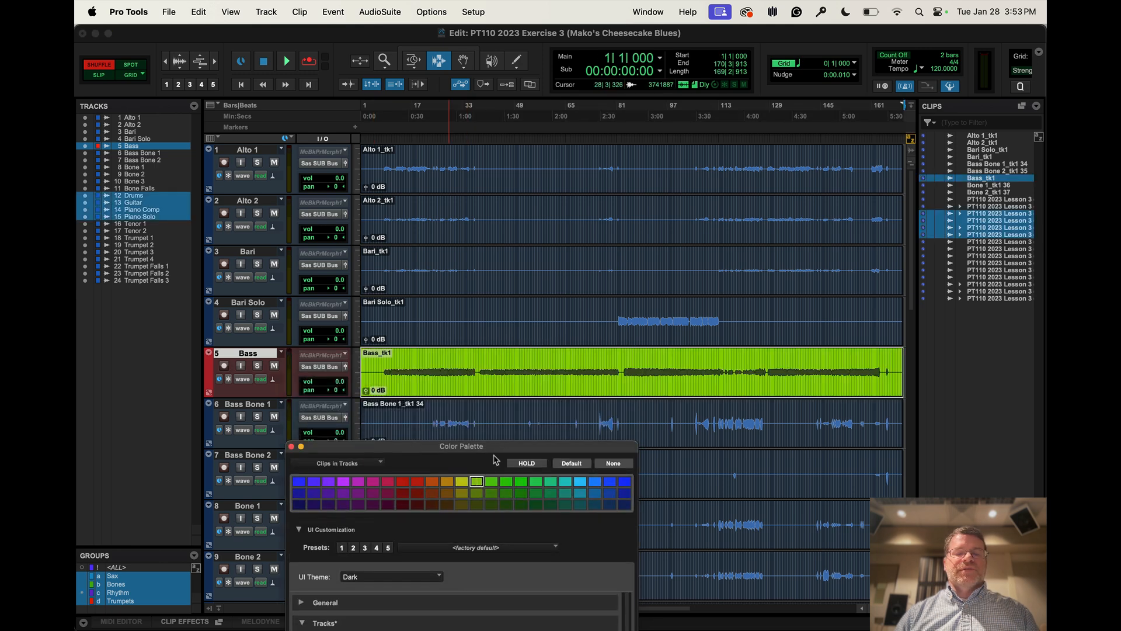
drag(478, 446, 735, 279)
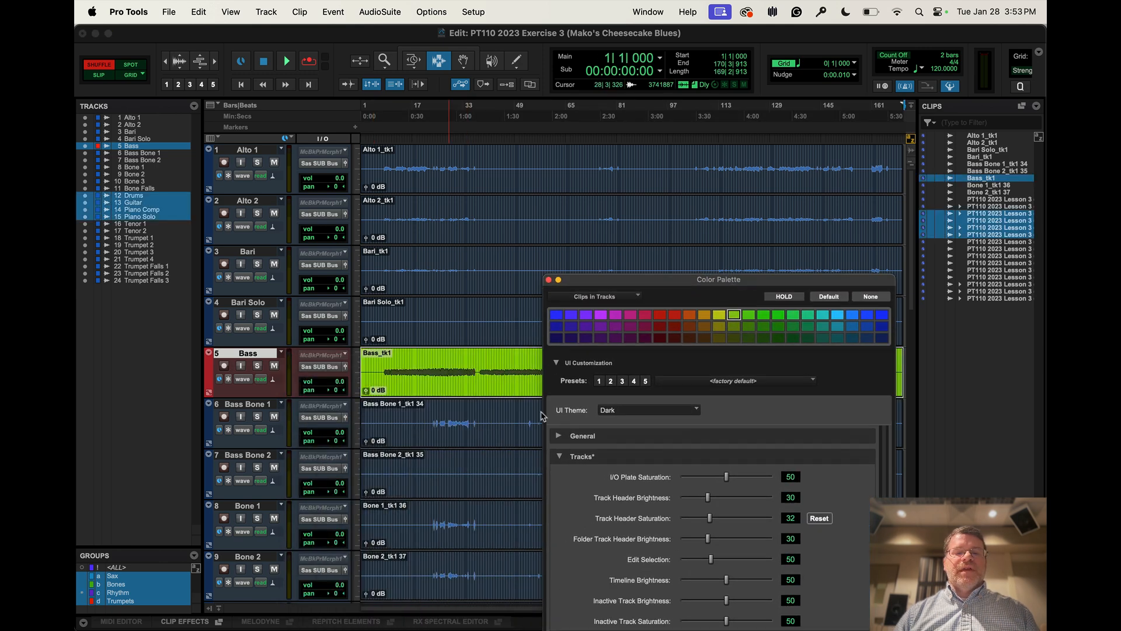
Set the default clip color coding preference to Tracks and MIDI Channels
click(476, 12)
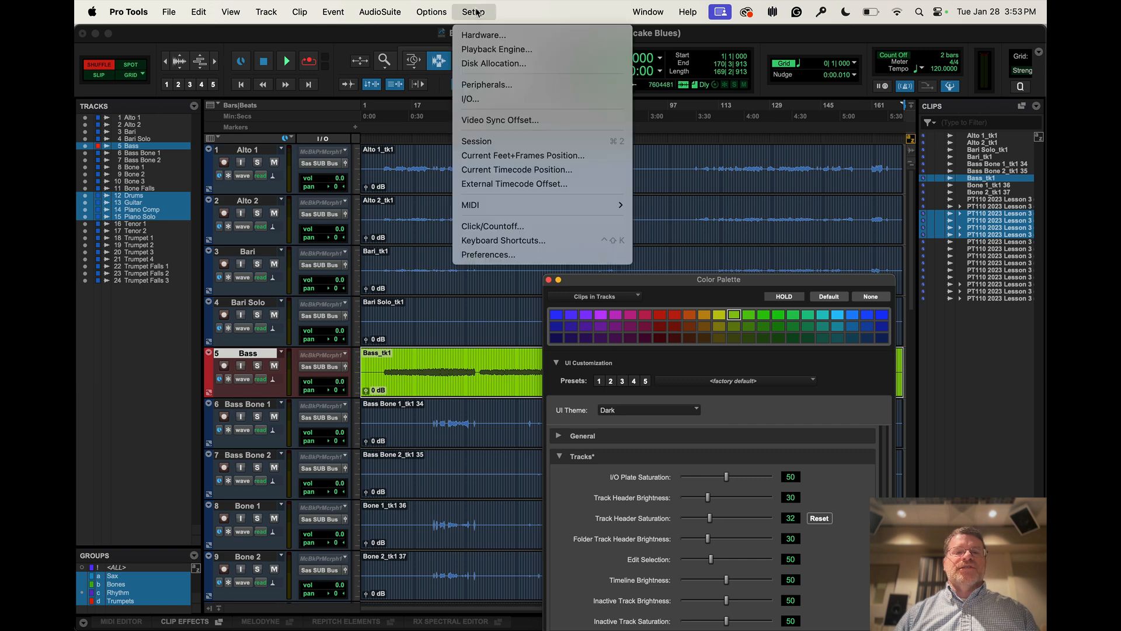
click(486, 252)
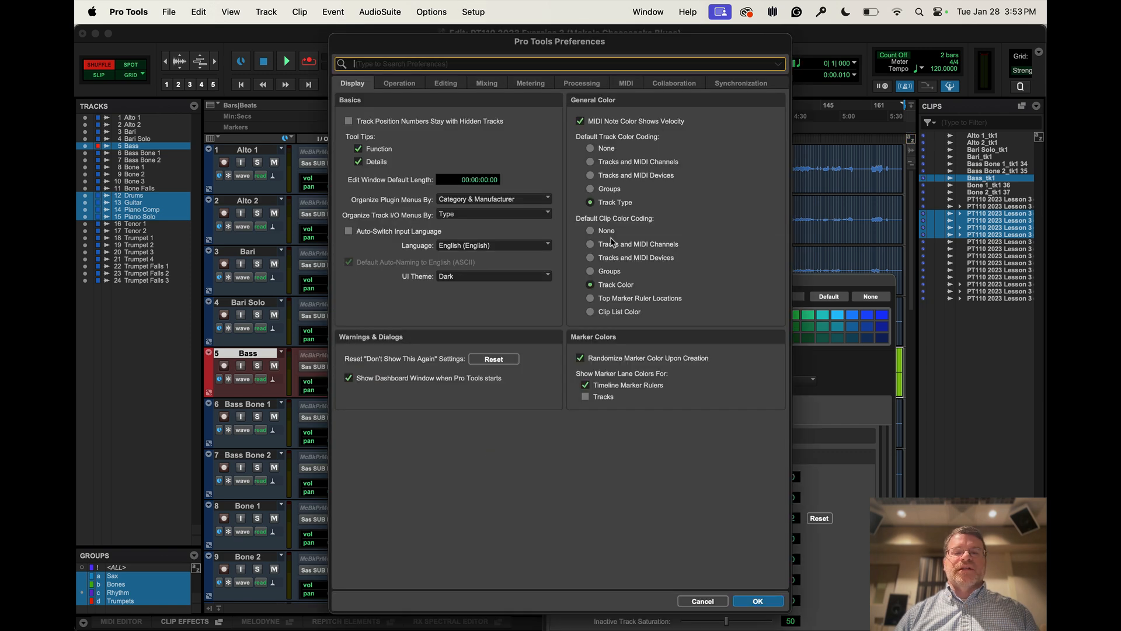
click(611, 244)
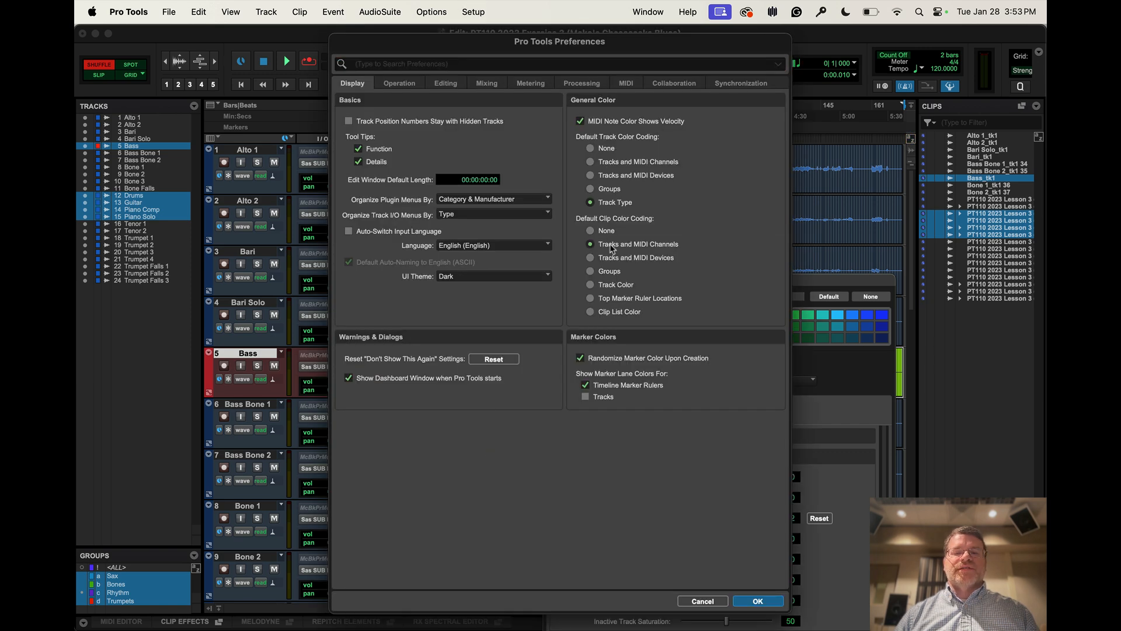
click(758, 601)
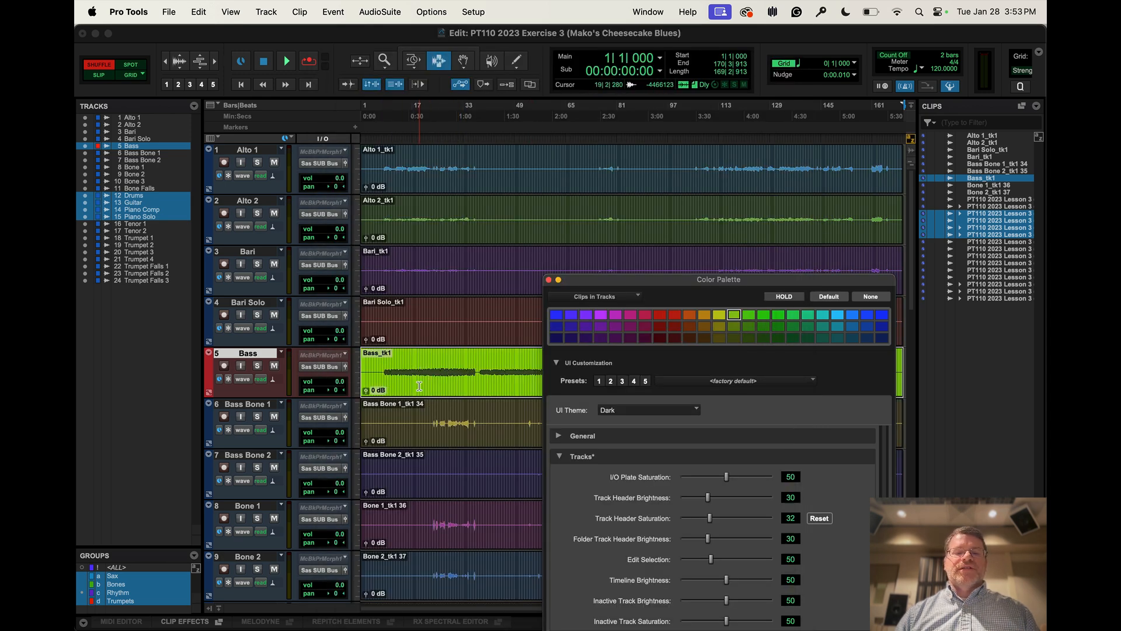
Reset the Bass and Rhythm group clips to the default color, and set default clip color coding to Track Color
click(248, 354)
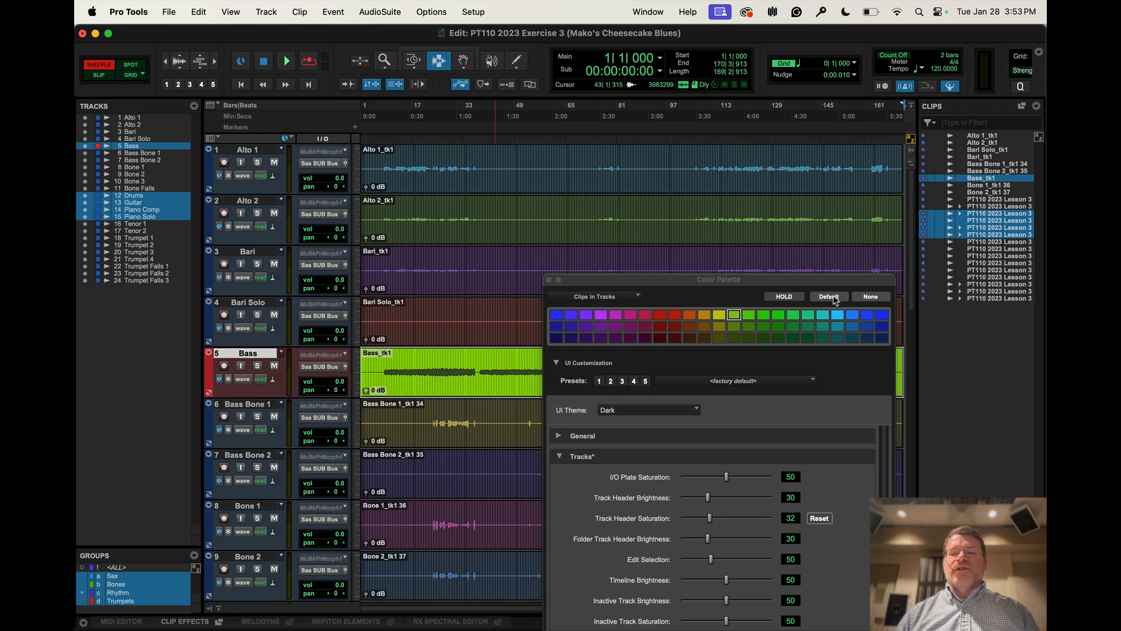
click(829, 297)
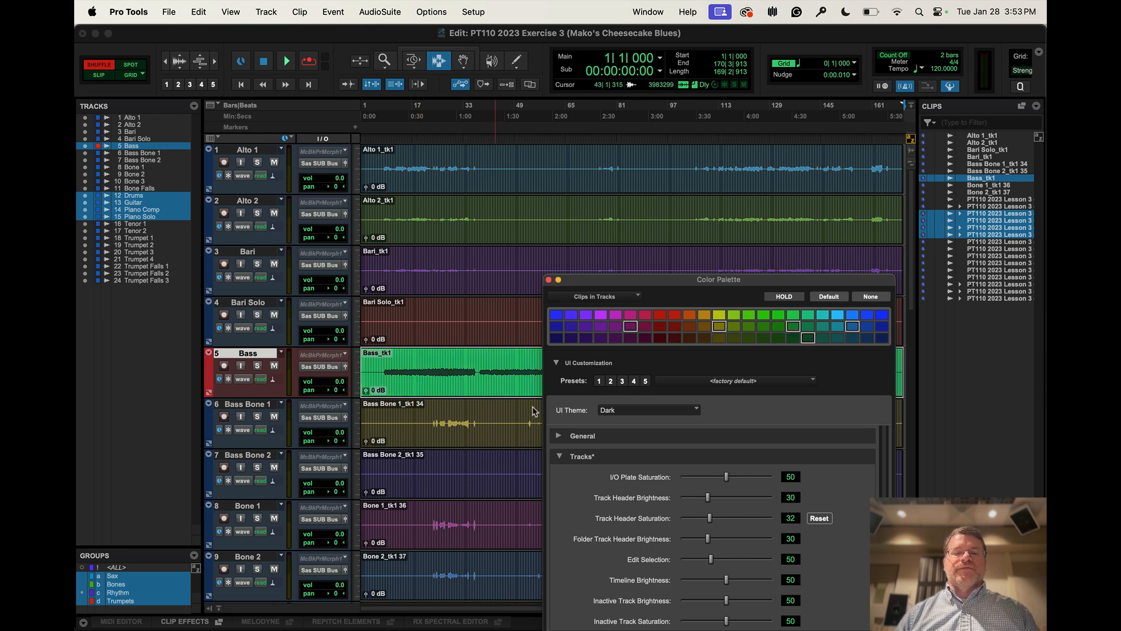
click(474, 13)
click(502, 255)
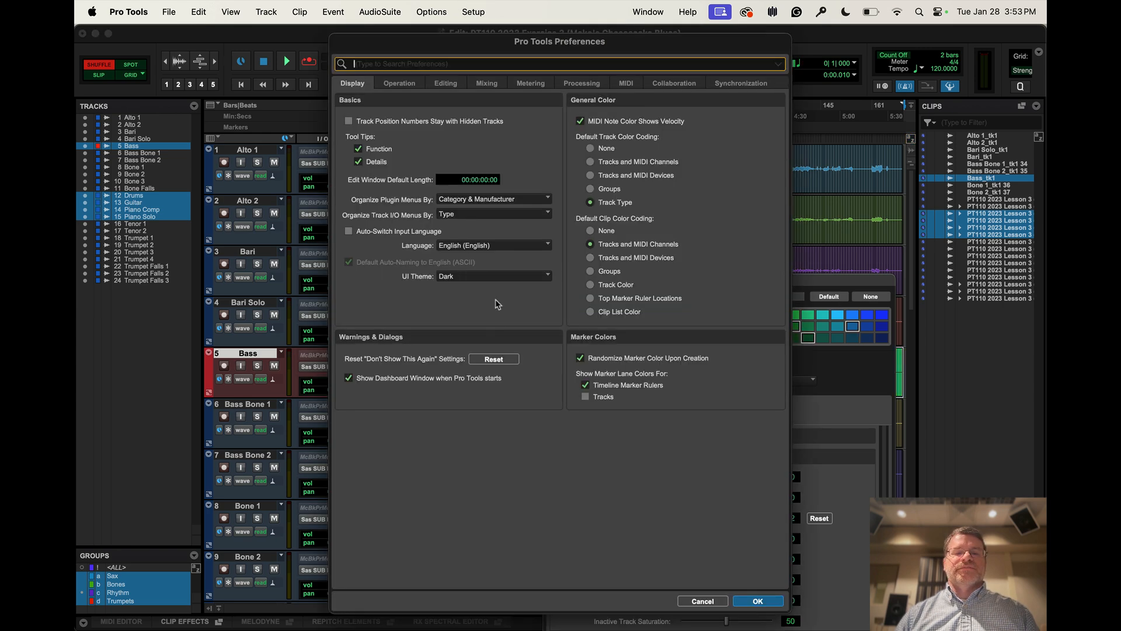
click(590, 285)
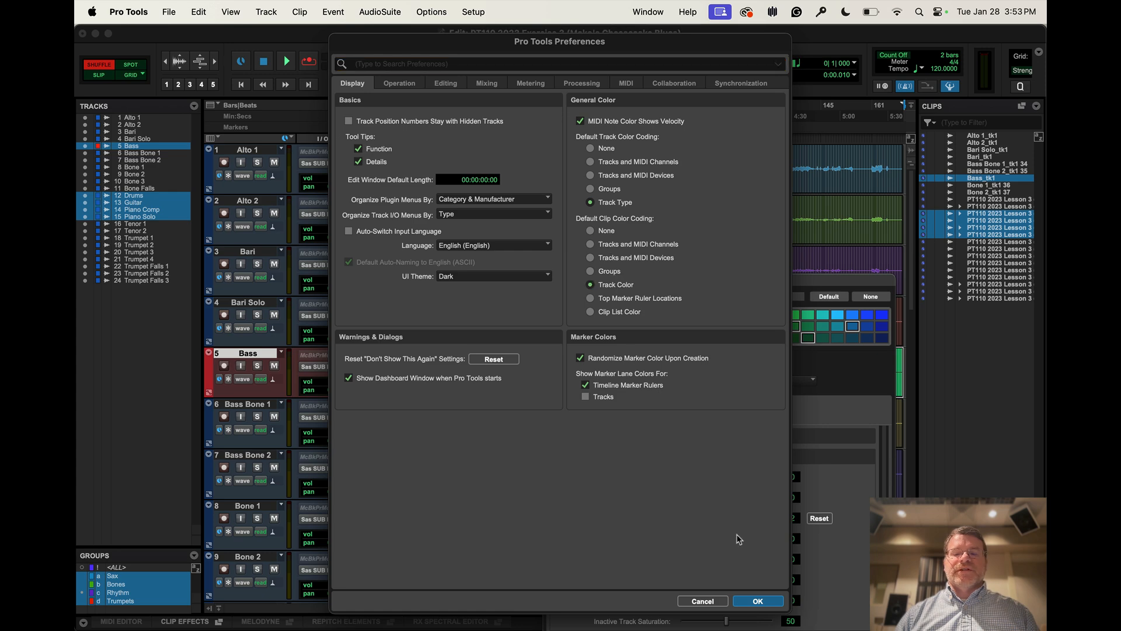
click(757, 602)
Select the Bass clip with its Rhythm group and reapply the default color to the clips in tracks
click(442, 403)
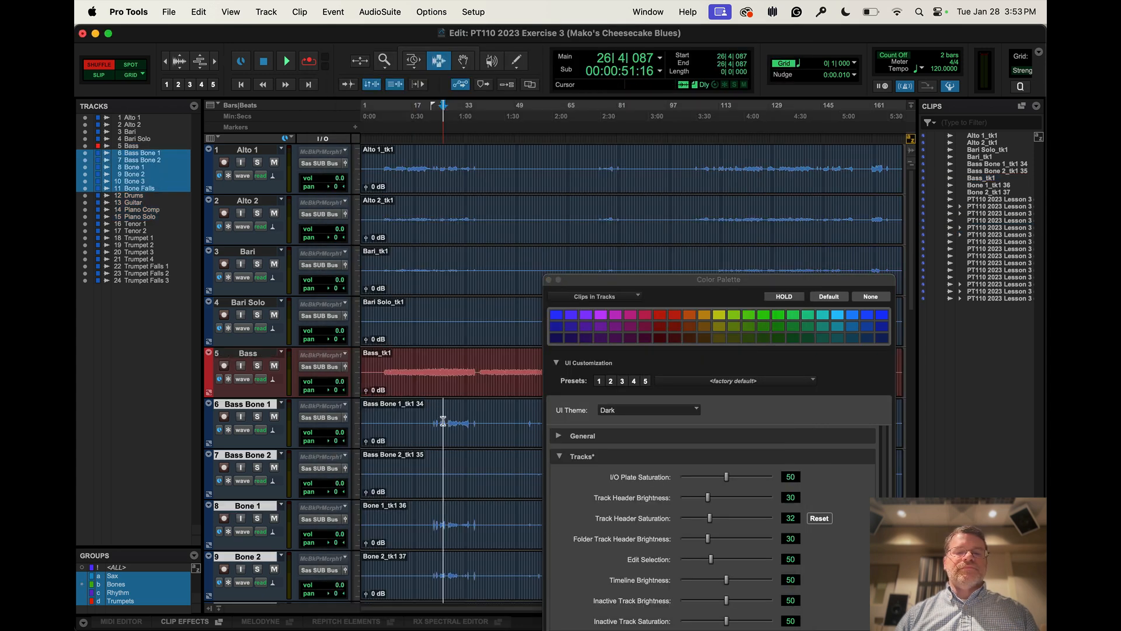
double_click(458, 381)
click(836, 299)
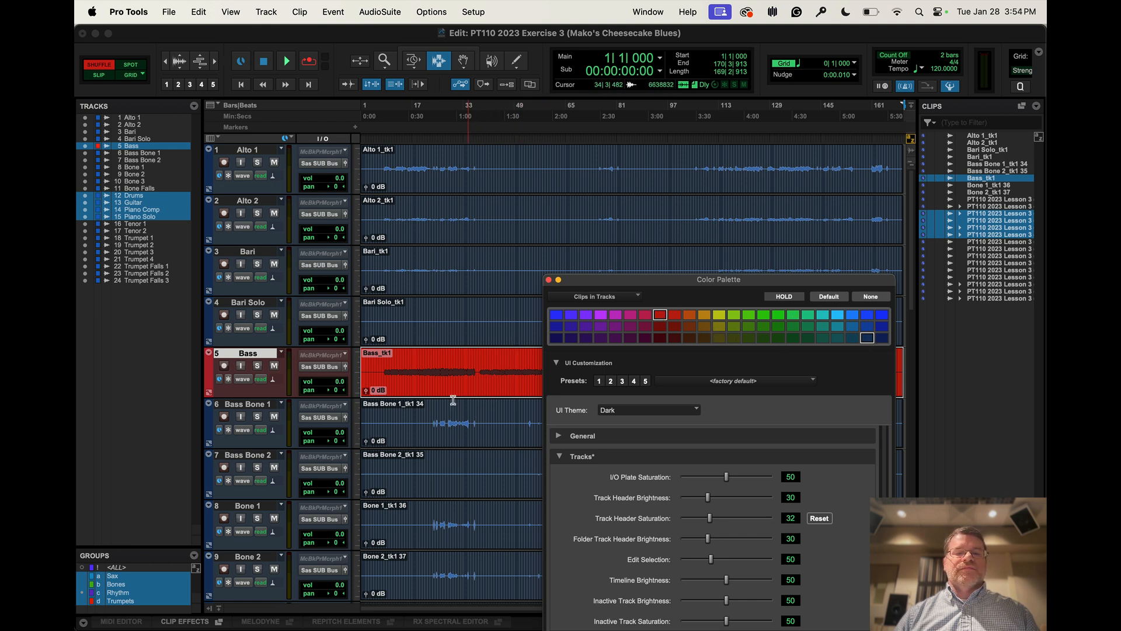
click(596, 297)
click(601, 308)
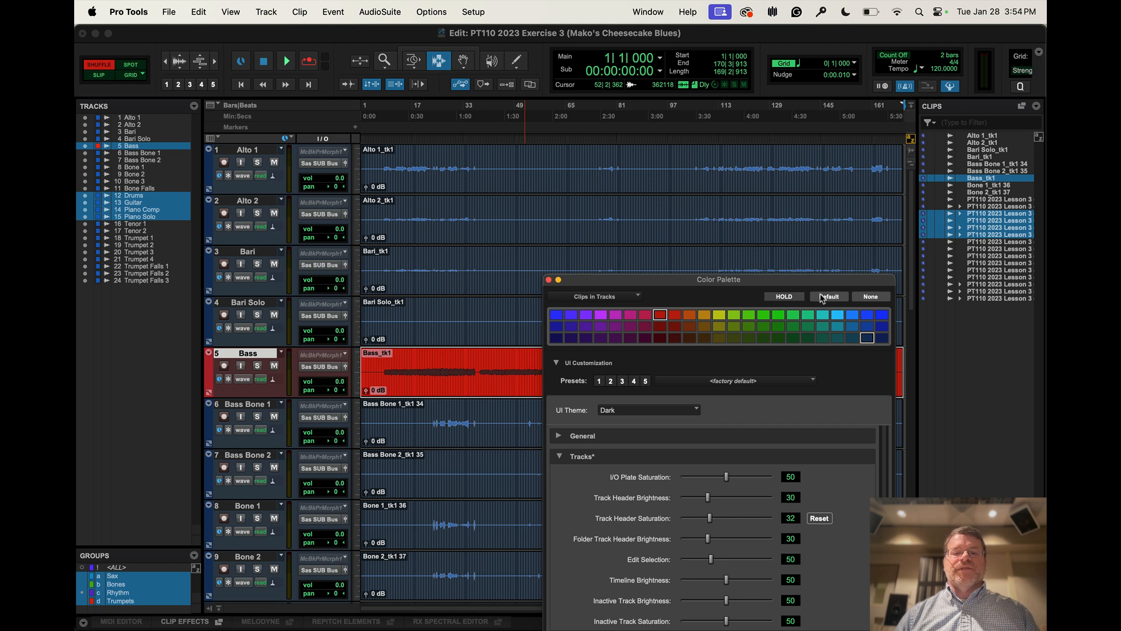
click(498, 374)
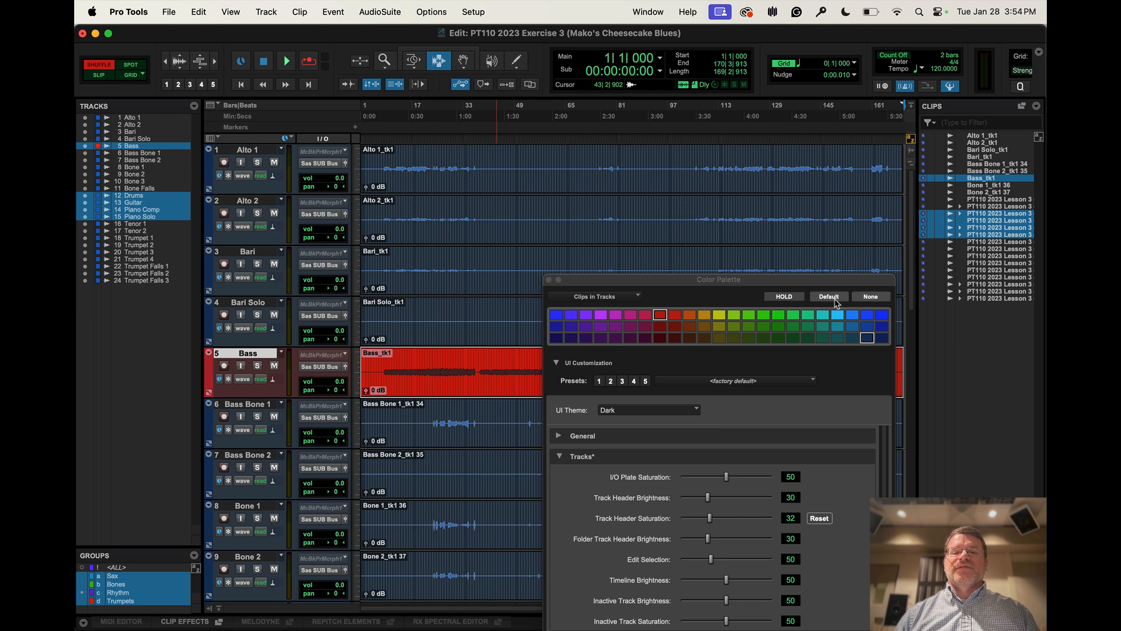
click(835, 300)
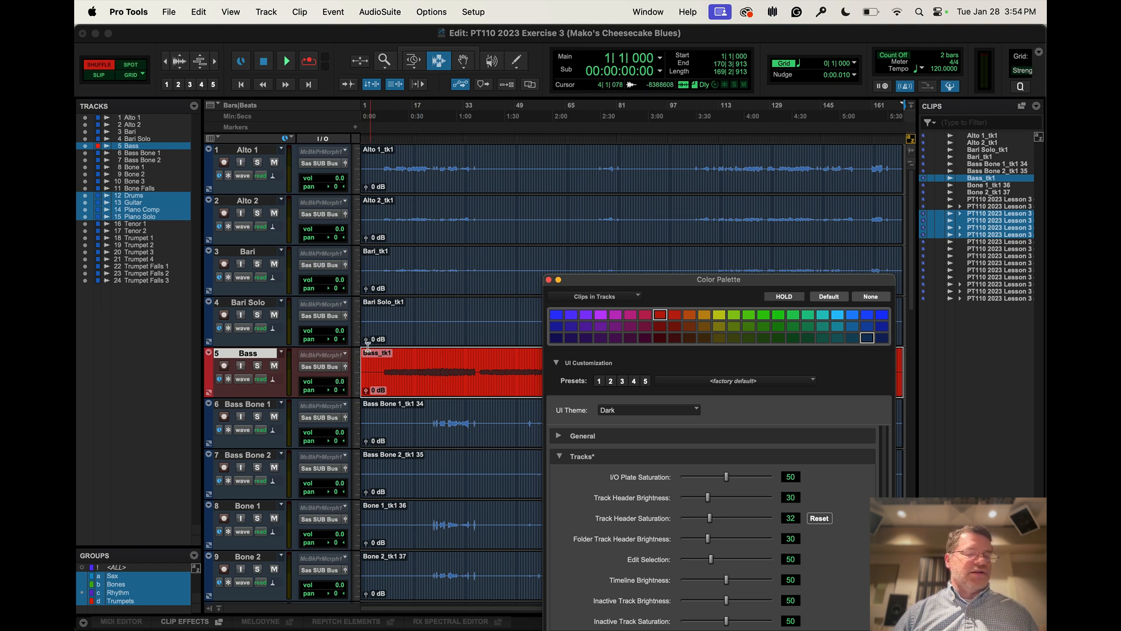
Close the Color Palette and switch to the Grabber tool in Slip mode
click(549, 280)
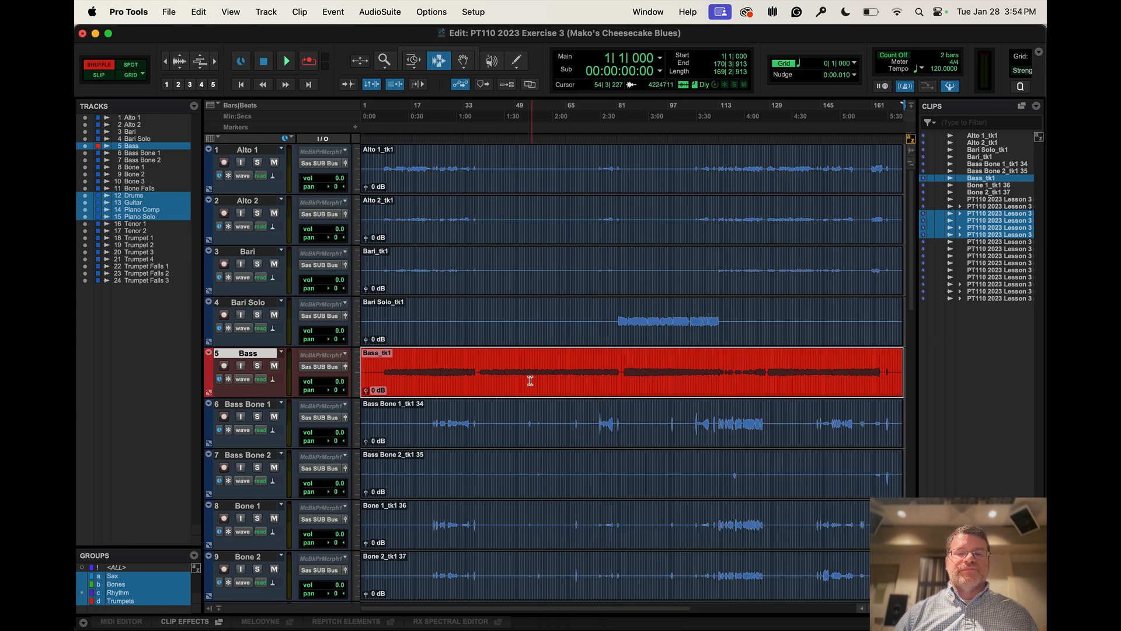
key(r)
key(r)
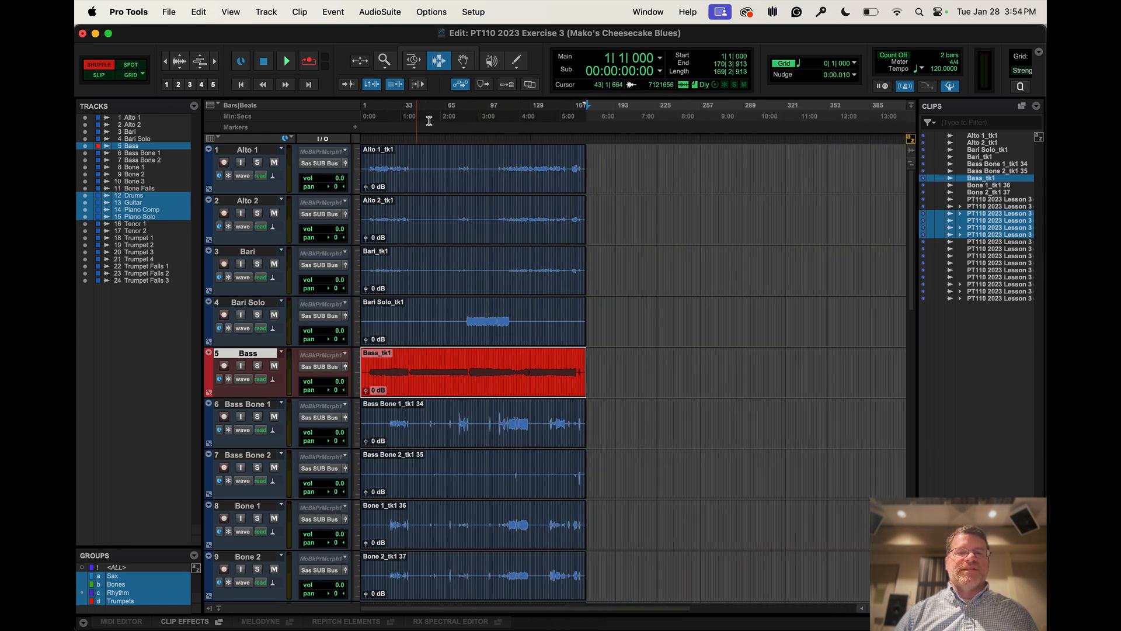
key(F8)
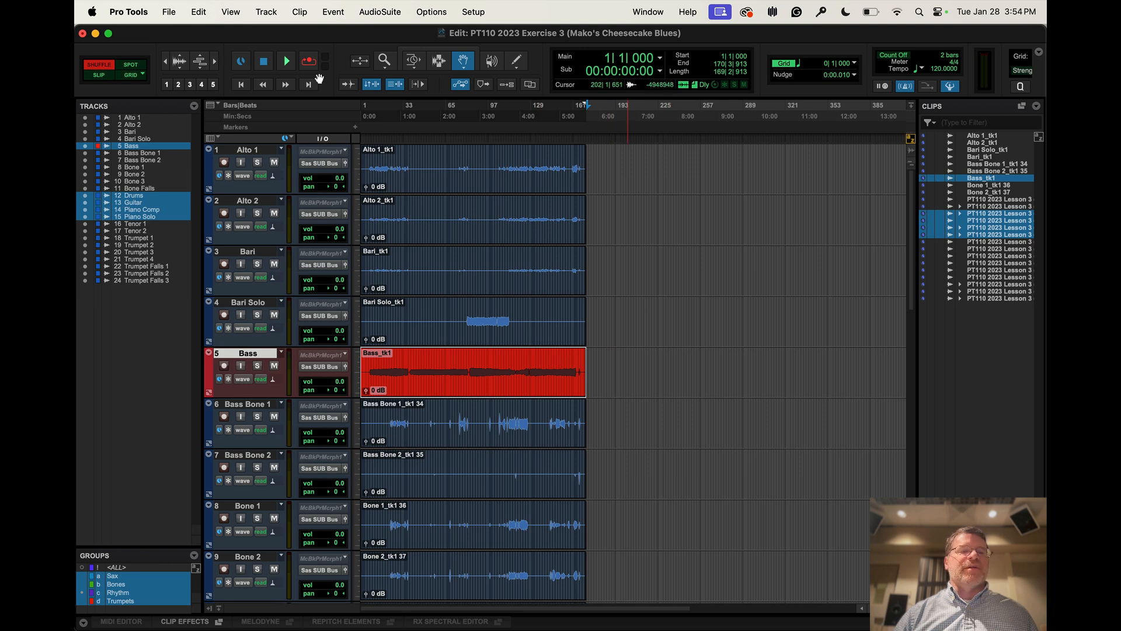
click(99, 75)
Try moving the Bass clip onto the Bari Solo track at about bar 191, and undo the move
click(476, 378)
drag(473, 380, 709, 319)
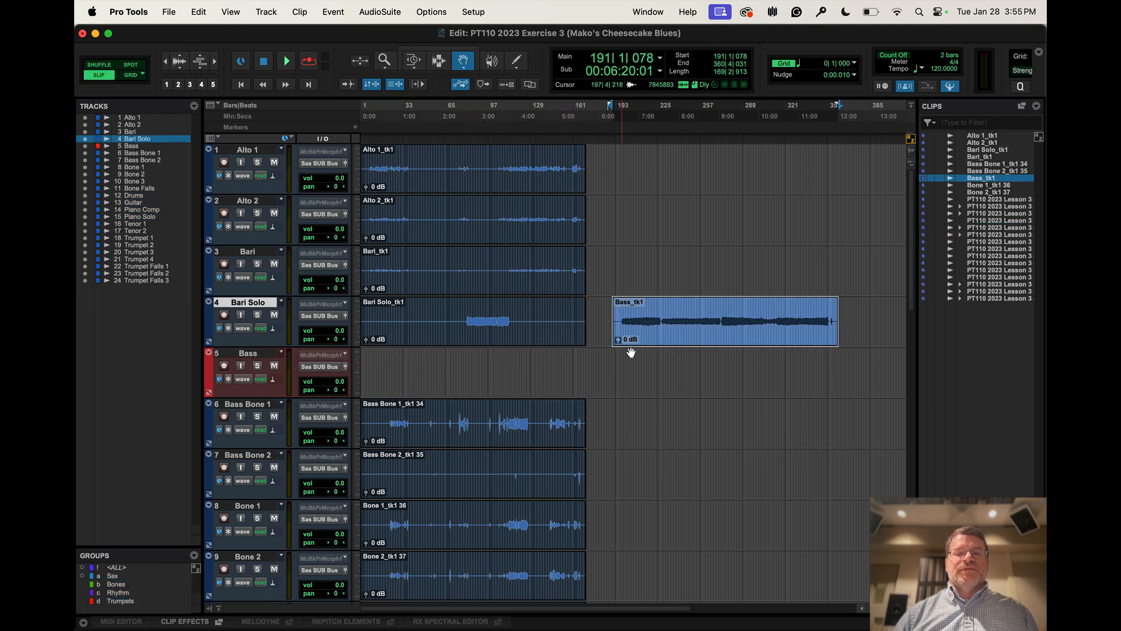
key(super+z)
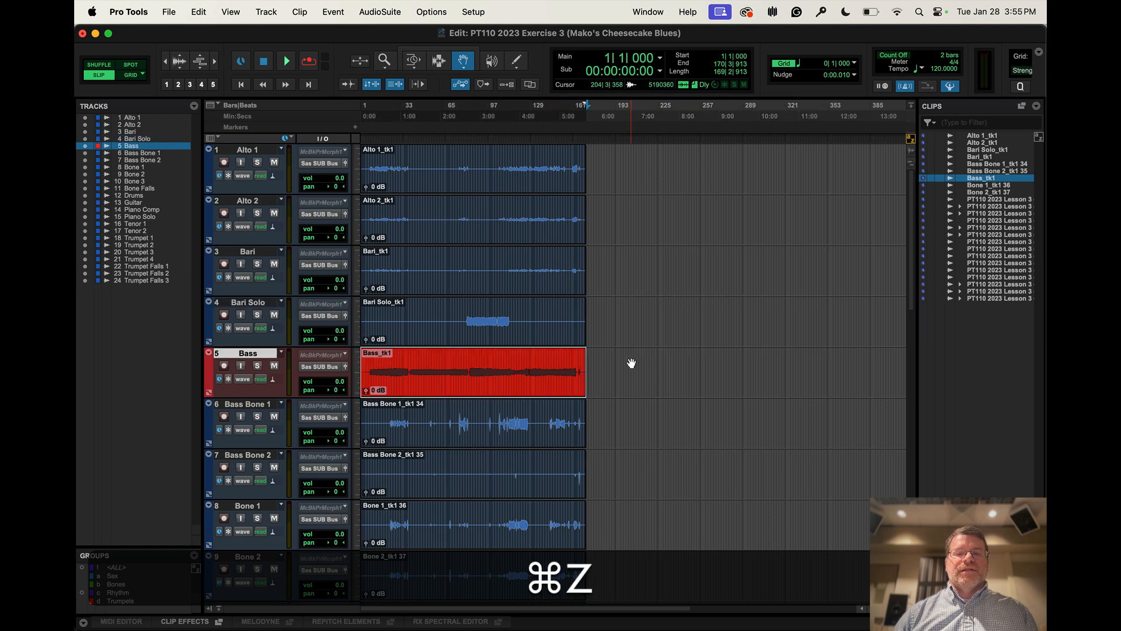
Color the Bass clip yellow with the Color Palette set to Clips in Tracks, and move the palette clear of the clip
right_click(484, 387)
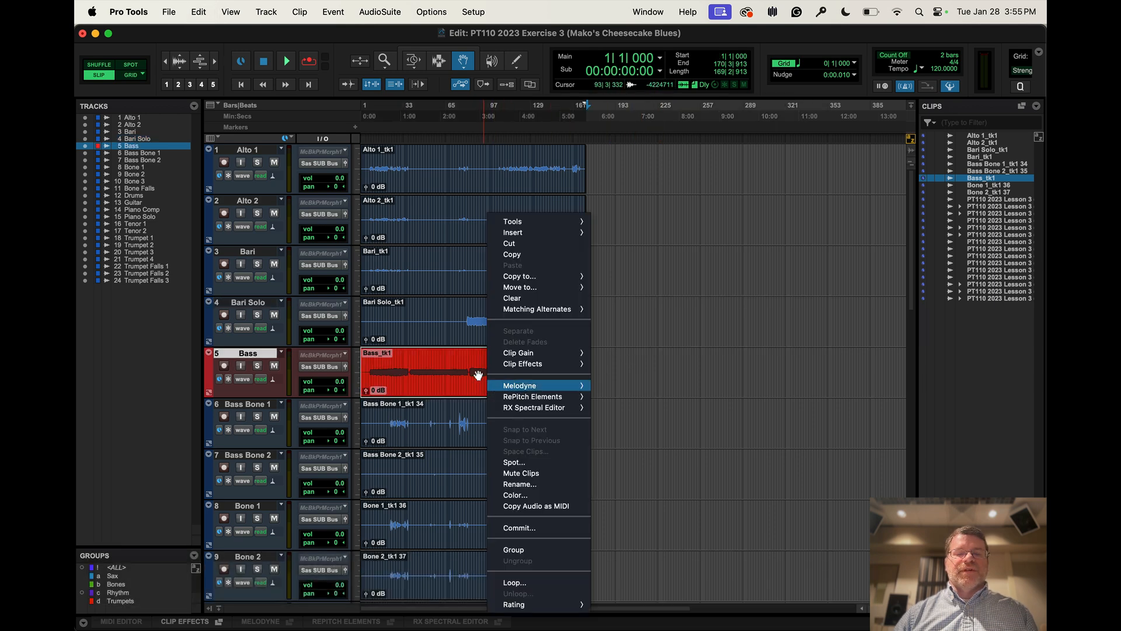
click(360, 386)
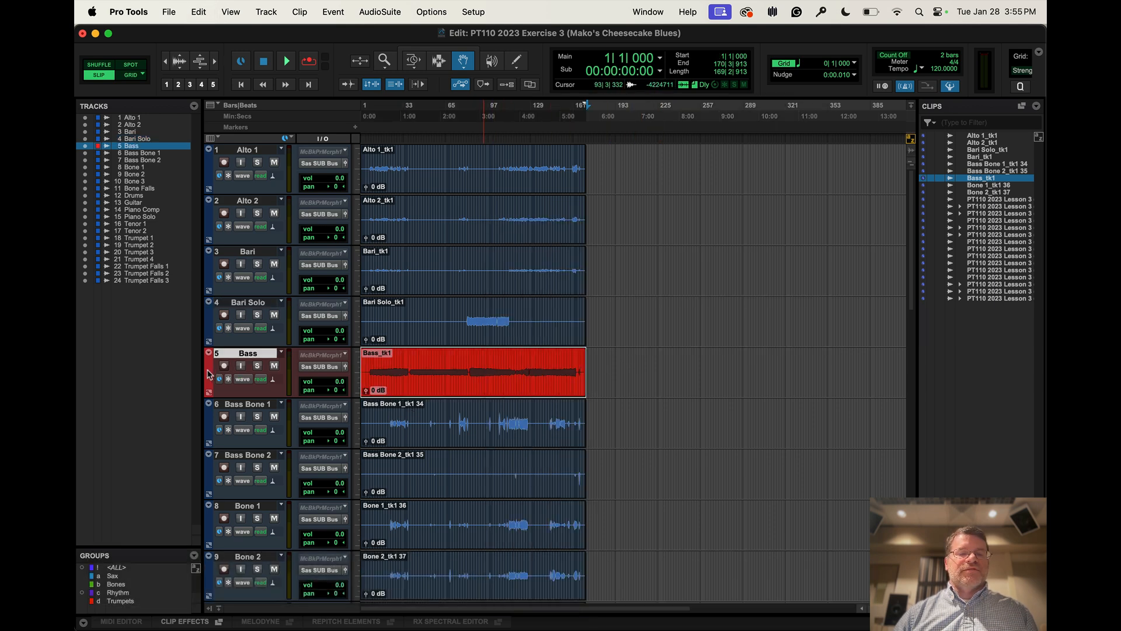
double_click(210, 374)
drag(385, 349, 623, 350)
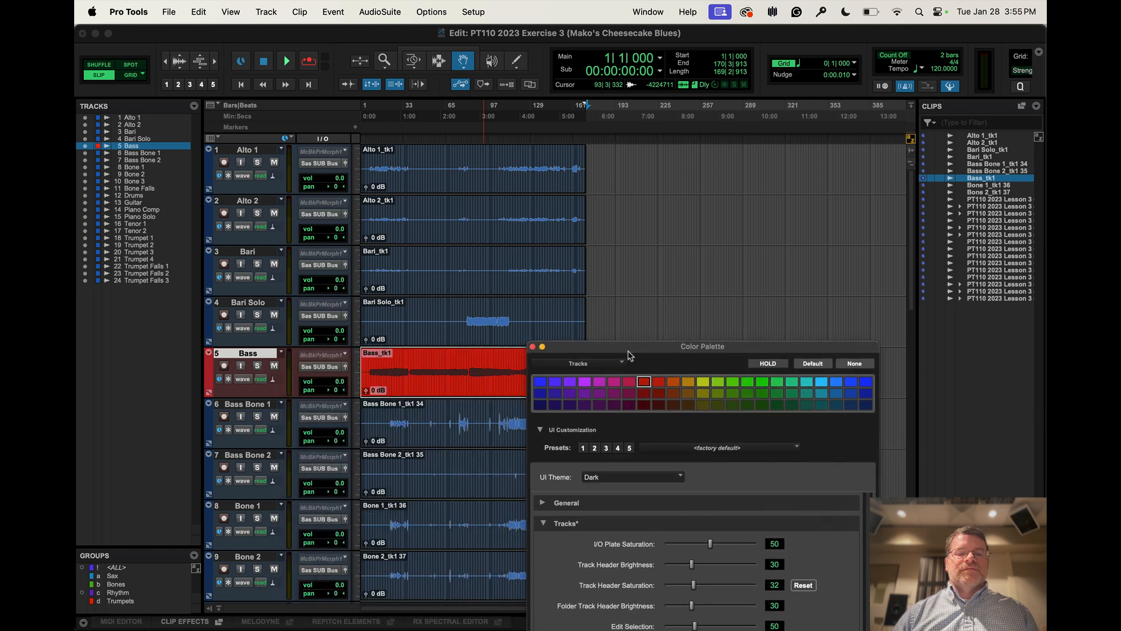
click(593, 365)
click(587, 380)
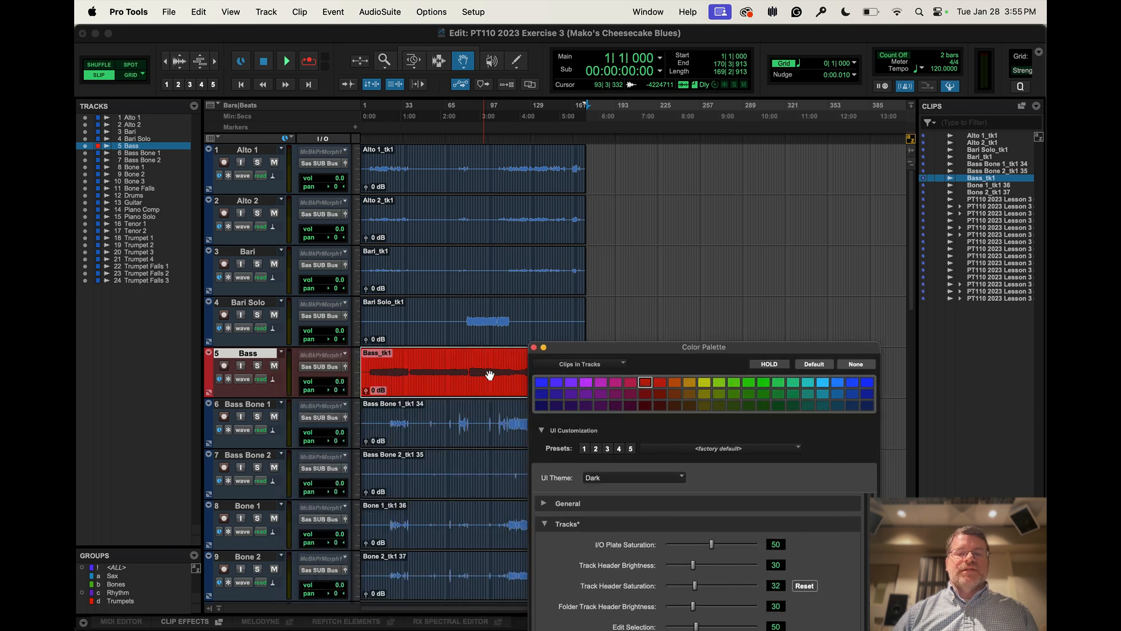
click(704, 383)
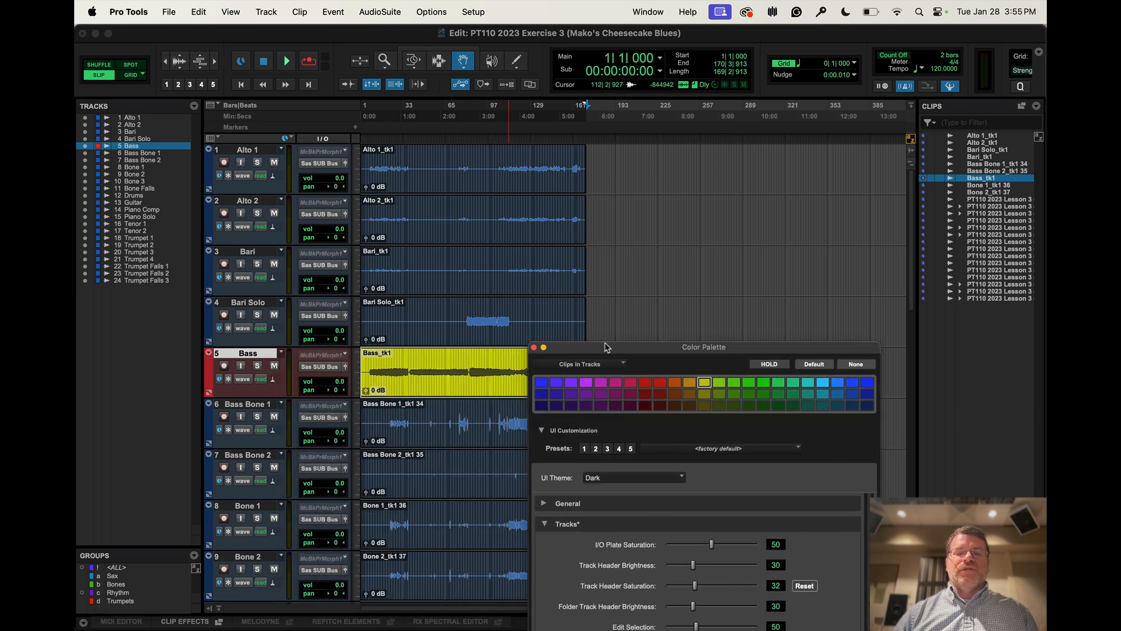
drag(605, 348, 502, 466)
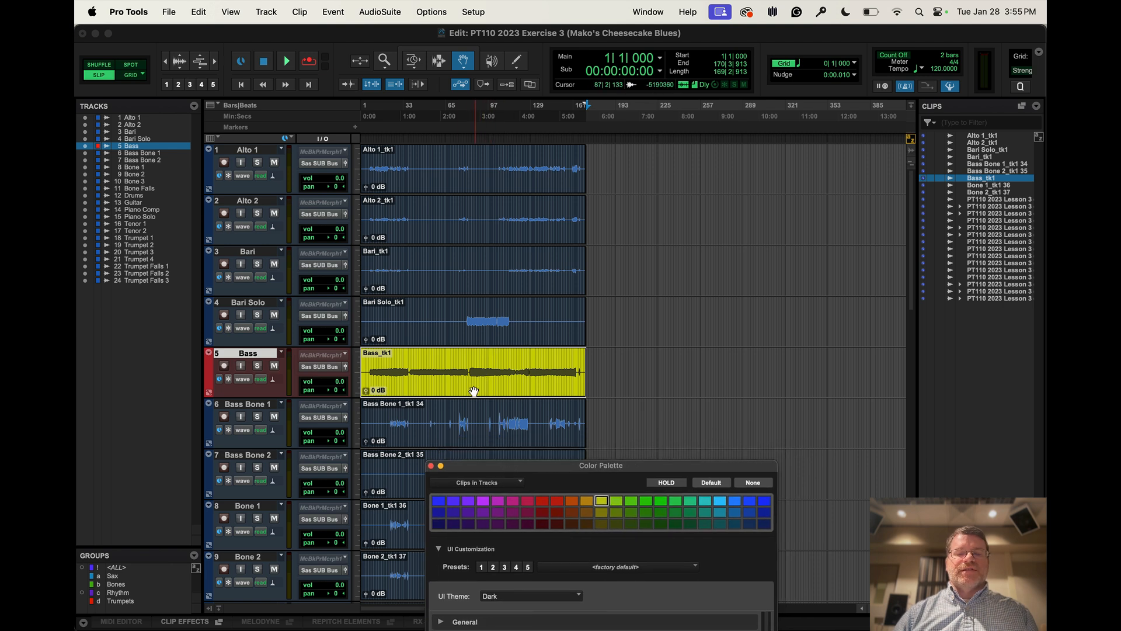
Move the yellow Bass clip onto the Bari Solo track at about bar 135, and place another Bass_tk1 from the Clip List on the Bass track
drag(473, 391, 651, 329)
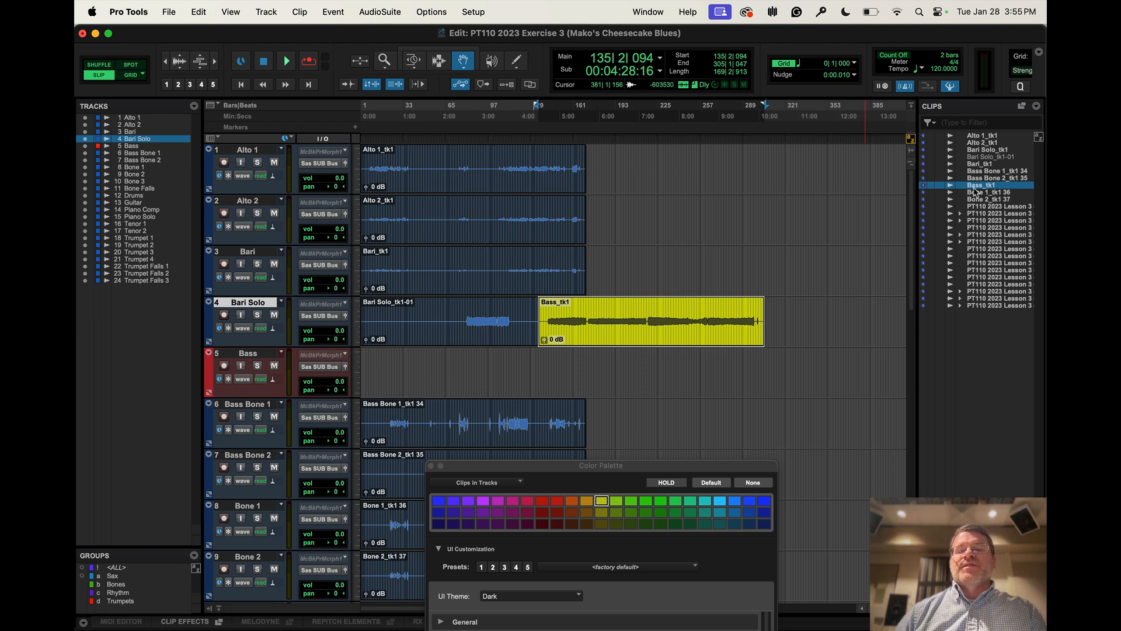
drag(983, 189, 474, 387)
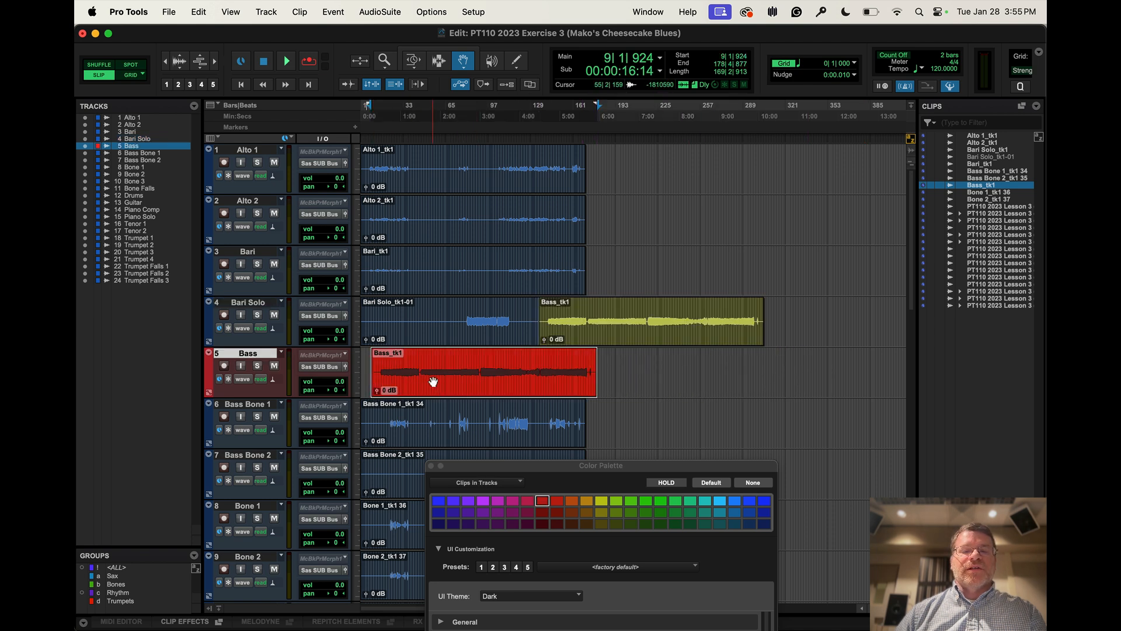
click(615, 329)
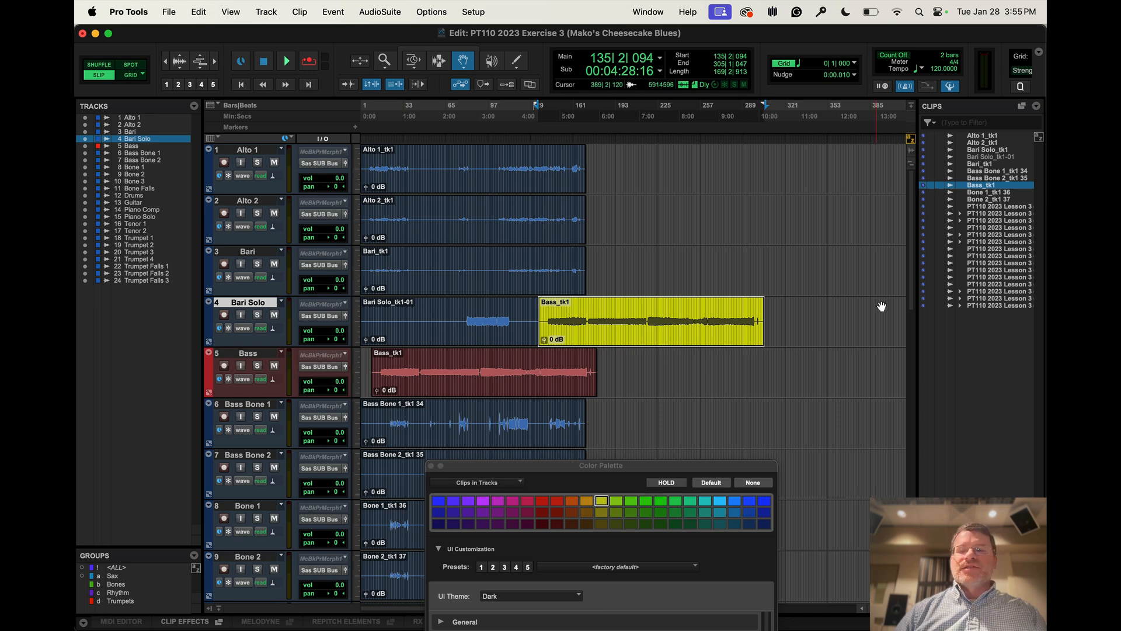
Batch rename the PT110 2023 Lesson 3 clips in the Clip List by trimming 46 characters from the beginning, with Replace and Add disabled
click(985, 207)
right_click(984, 309)
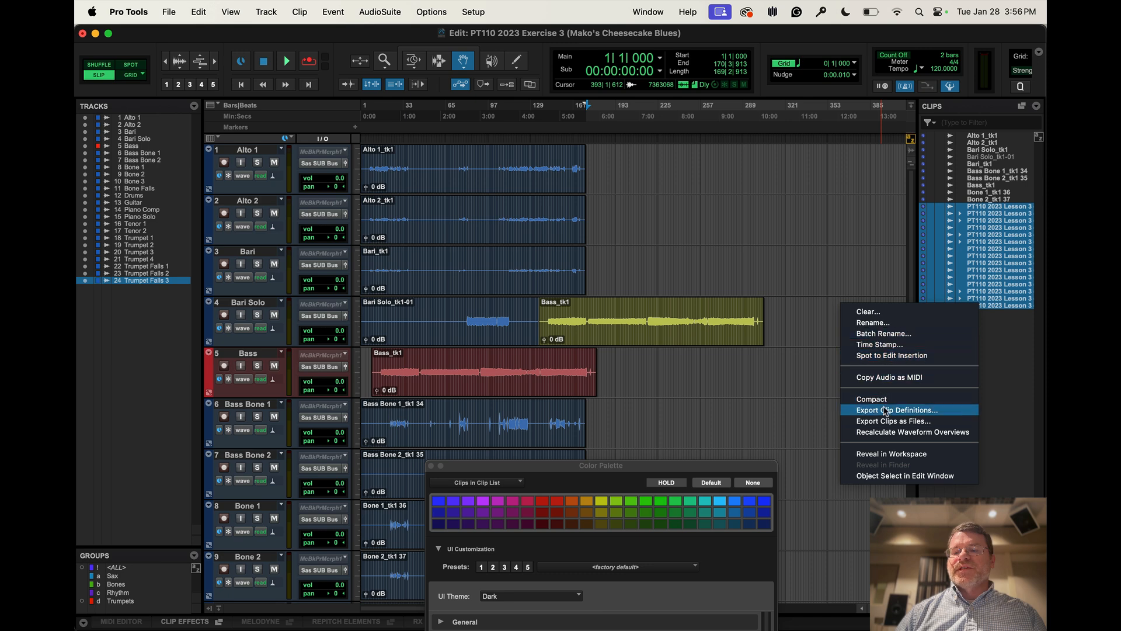
click(881, 334)
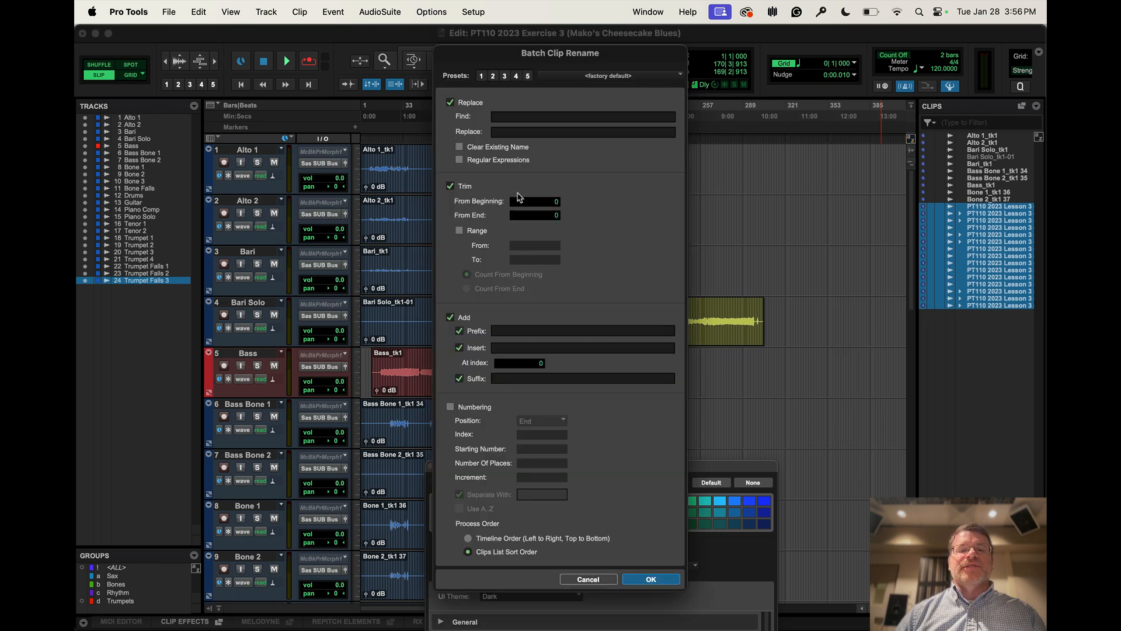
click(555, 204)
text(46)
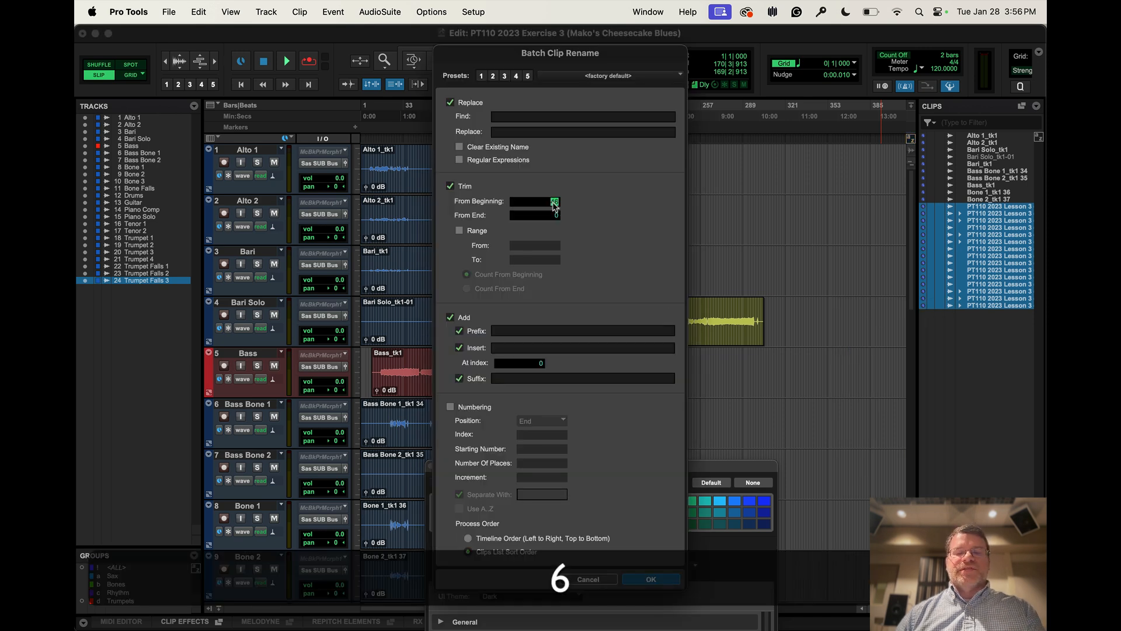
click(451, 318)
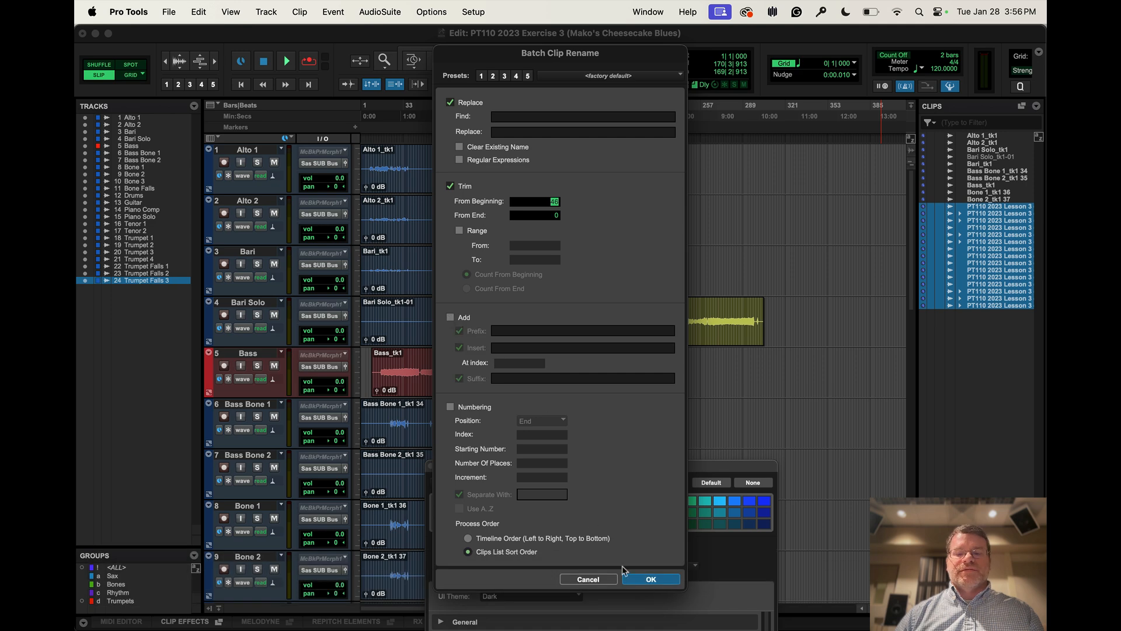
click(452, 104)
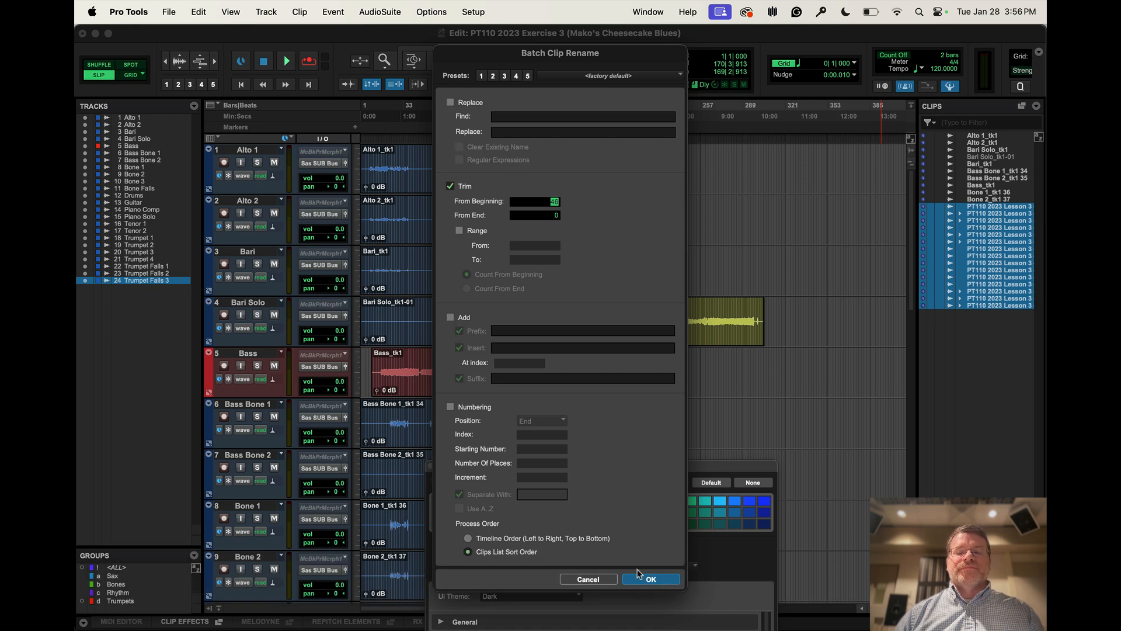
click(651, 580)
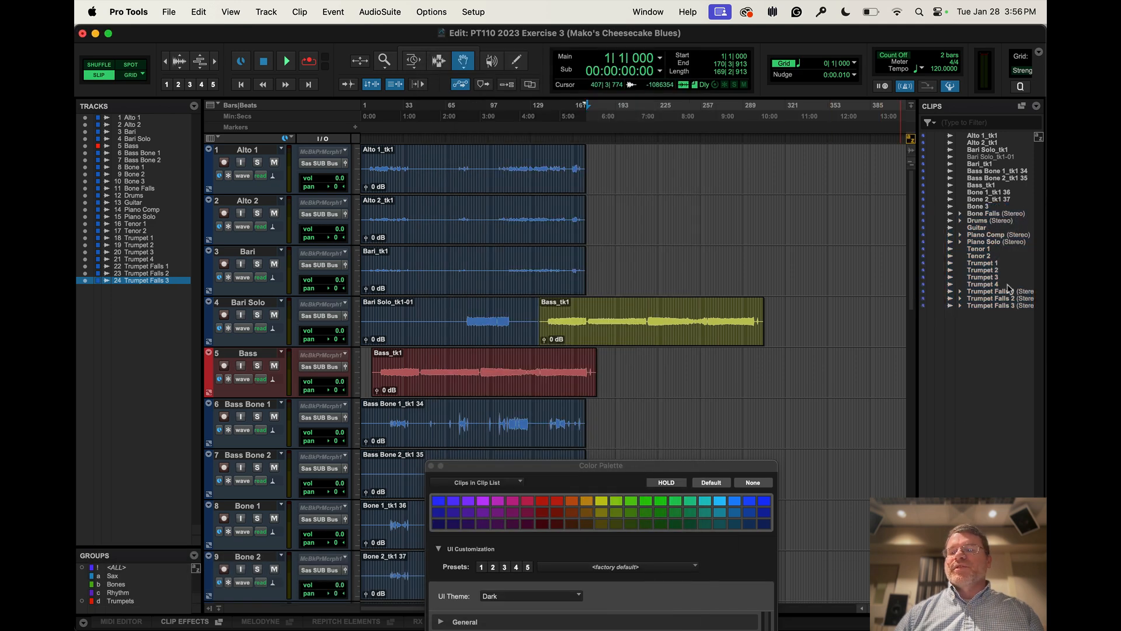
Color the Clip List entries from Trumpet 1 through Trumpet Falls 3 purple, and clear the selection
click(983, 263)
shift+click(986, 305)
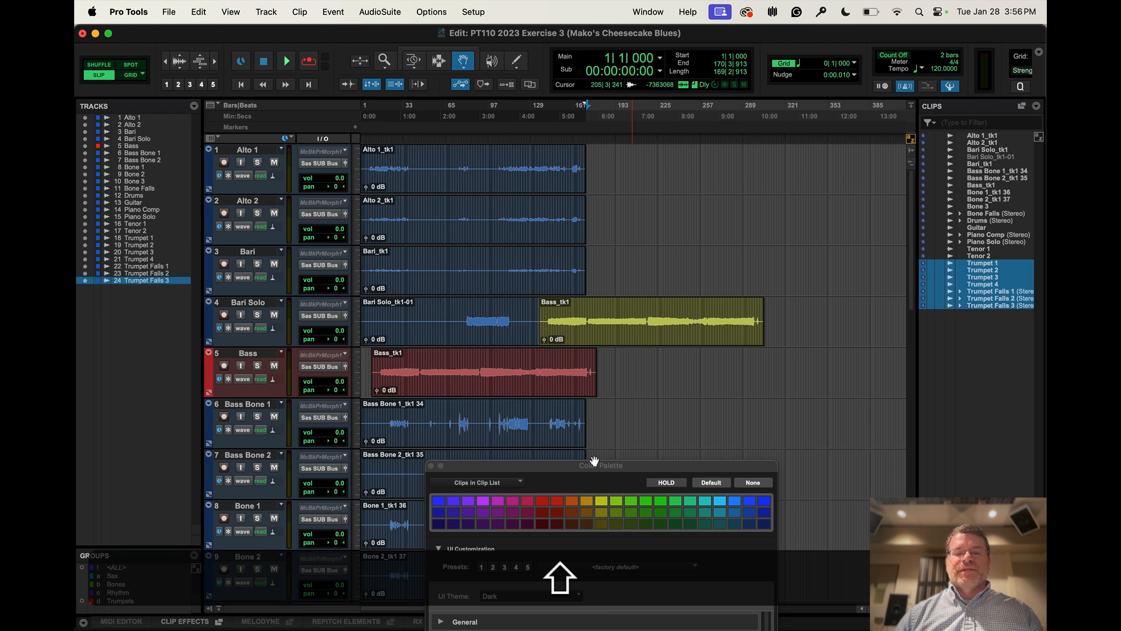
click(484, 505)
click(971, 390)
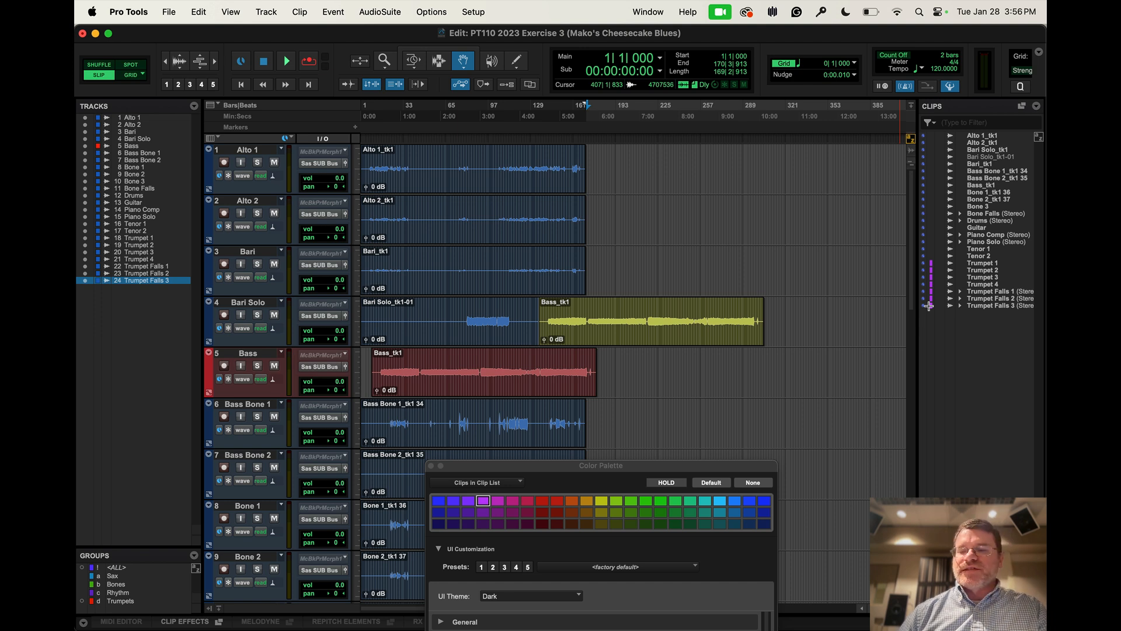
Place the Trumpet 1 clip from the Clip List on the Bass Bone 1 track at about bar 191
click(981, 264)
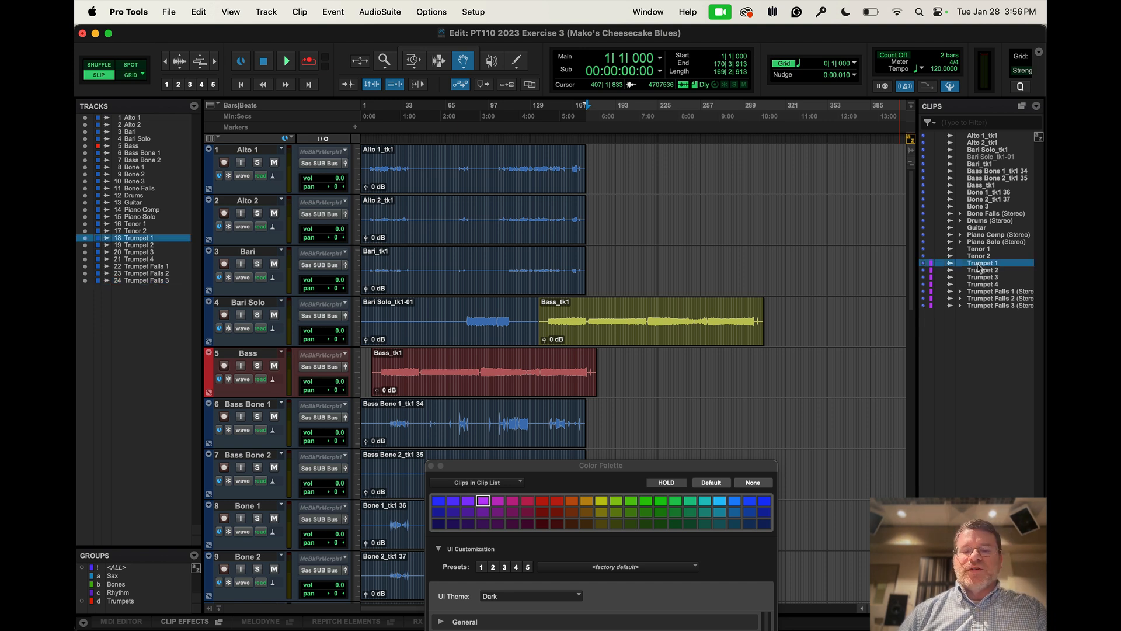
drag(980, 268, 615, 440)
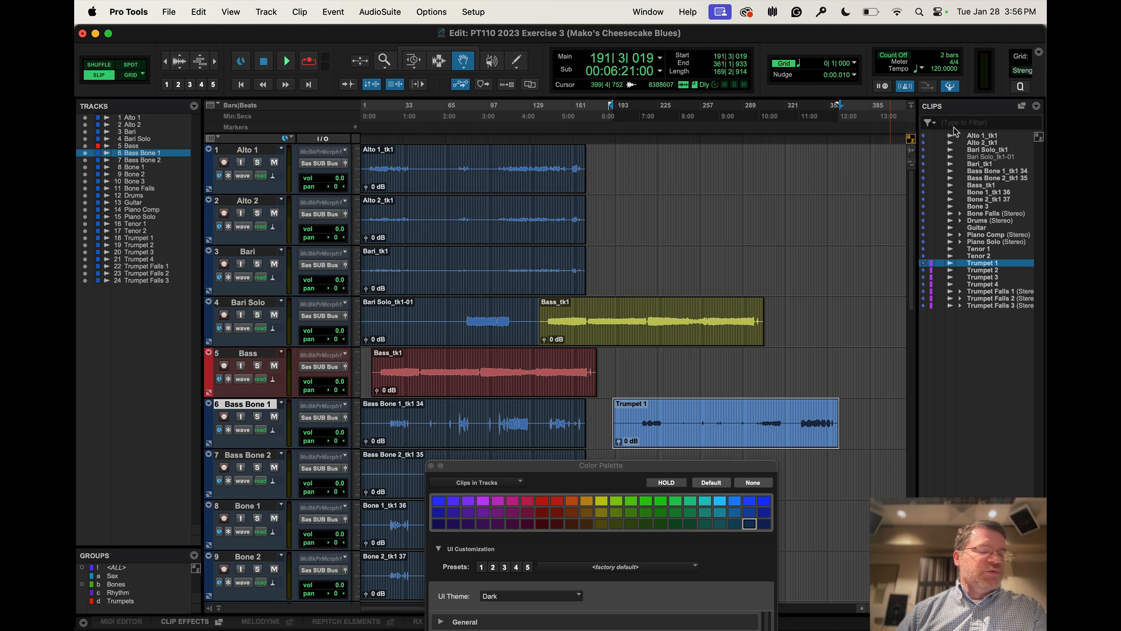
Toggle the Clip List's Color display off and back on
click(1036, 104)
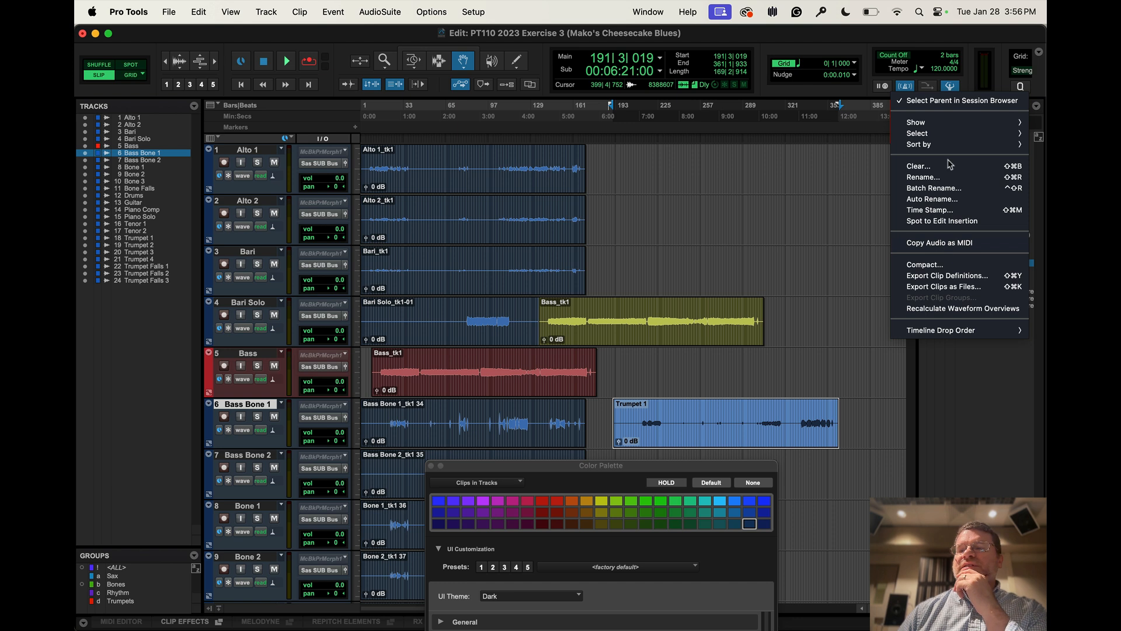
mouse_move(935, 126)
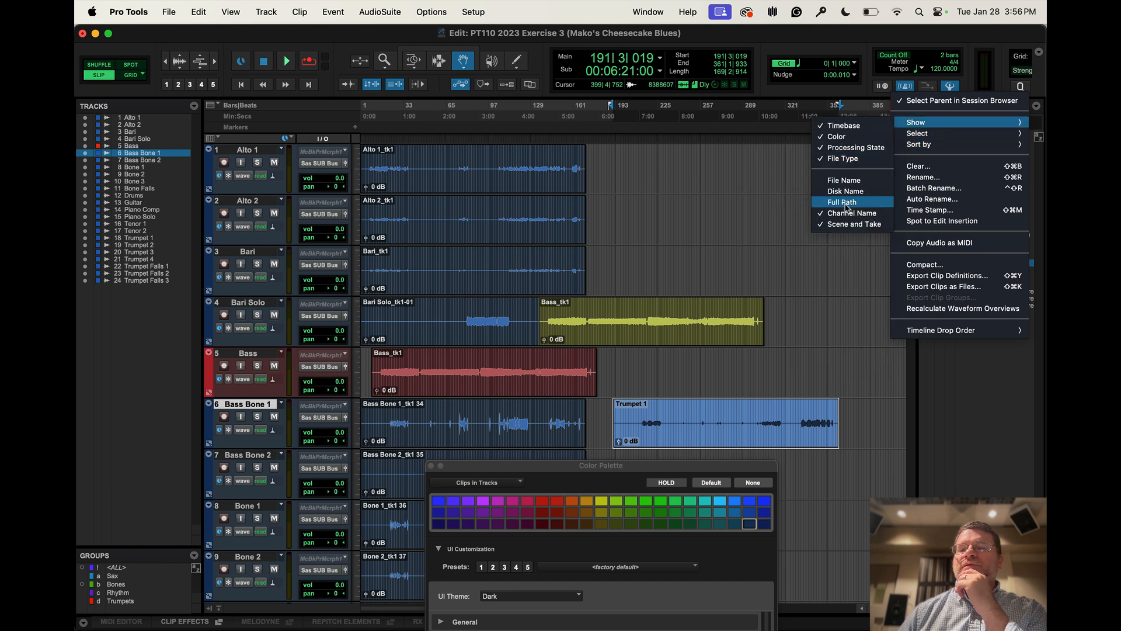
click(822, 138)
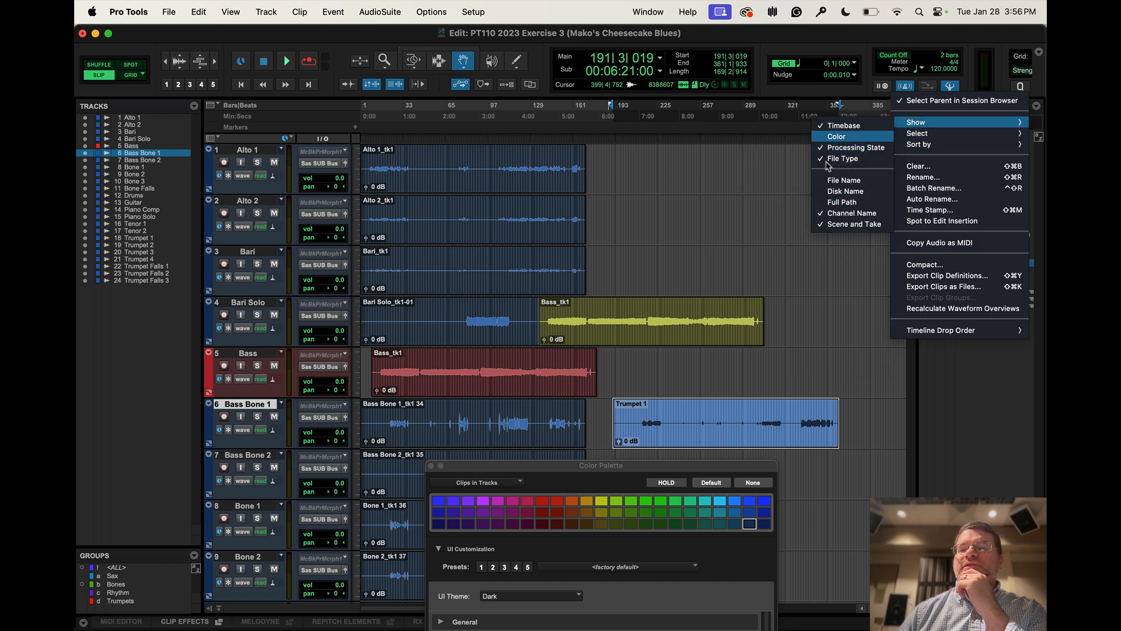
click(1037, 106)
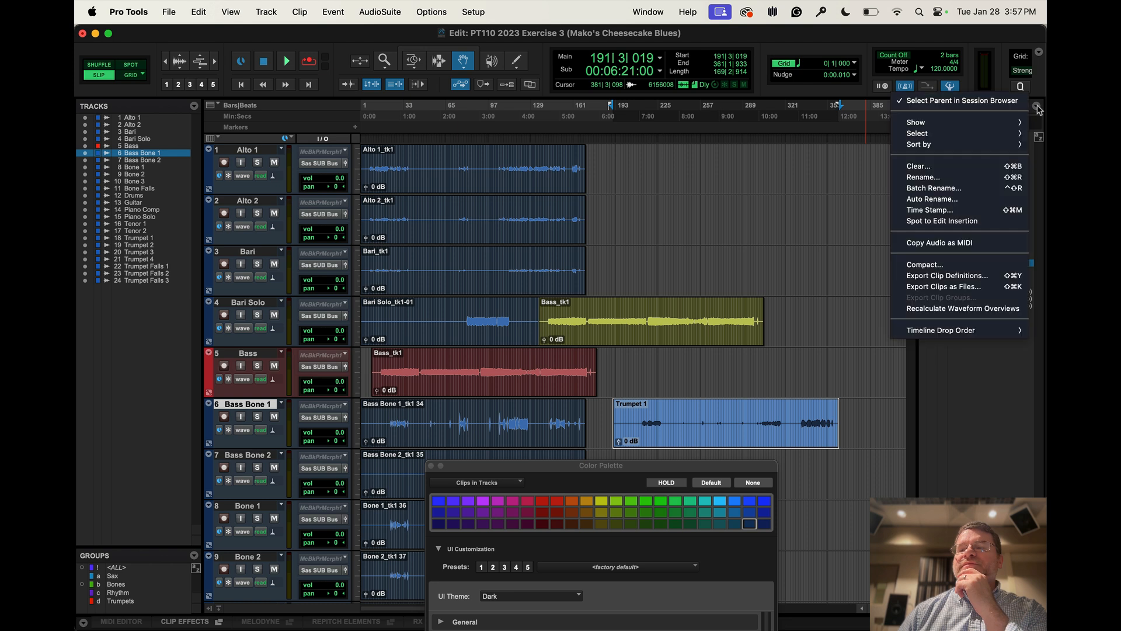
mouse_move(934, 123)
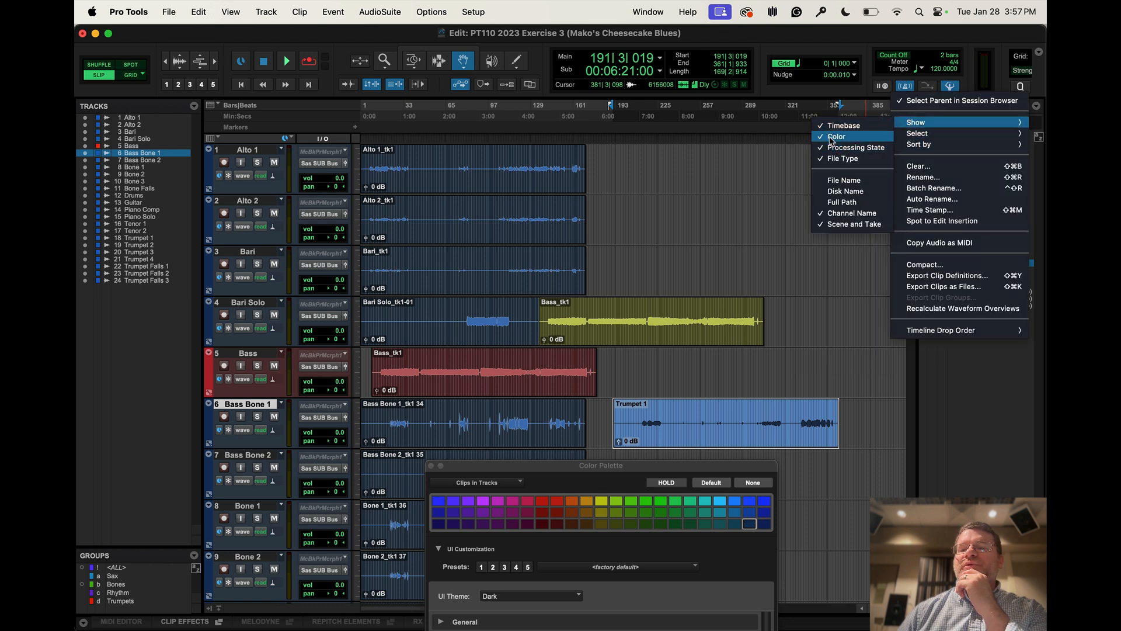
click(834, 137)
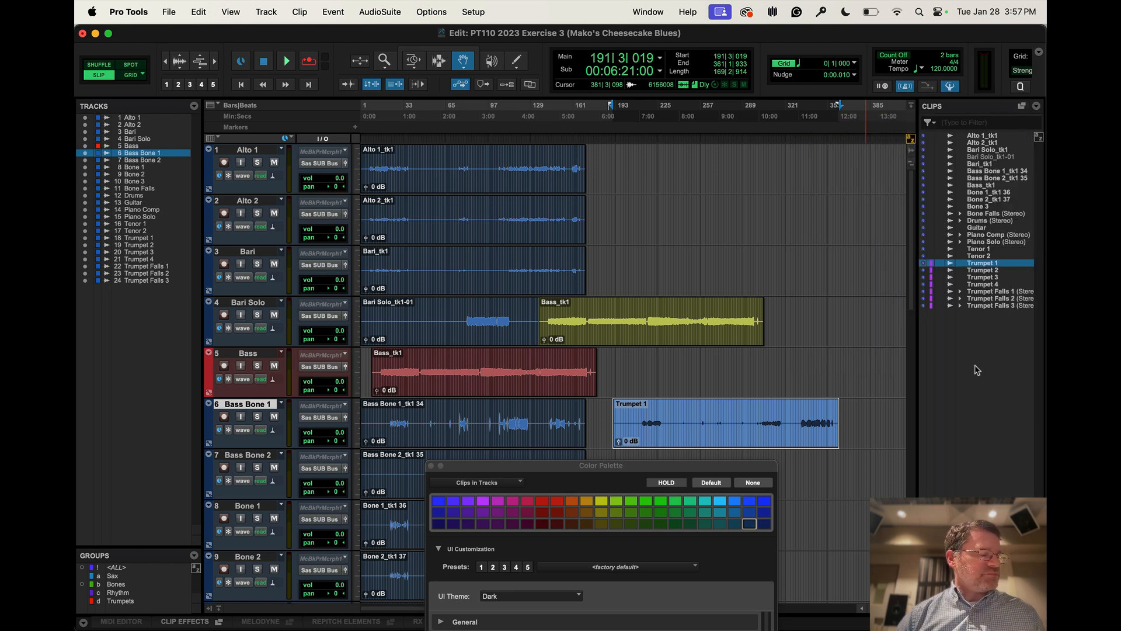